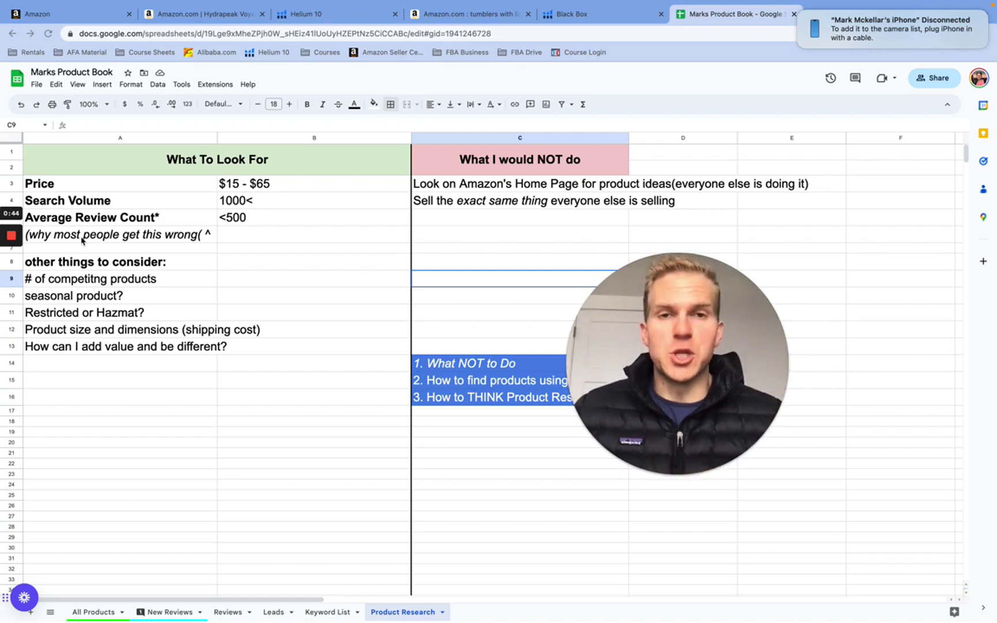
{"action": "mouse_move", "coordinate": [19, 239]}
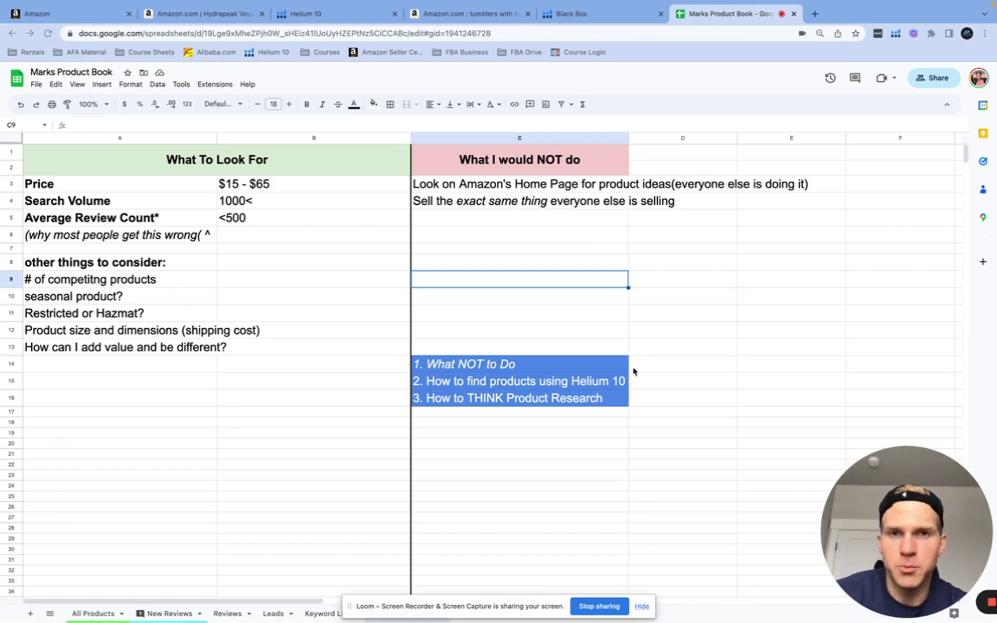
{"action": "key", "text": "ctrl+Right"}
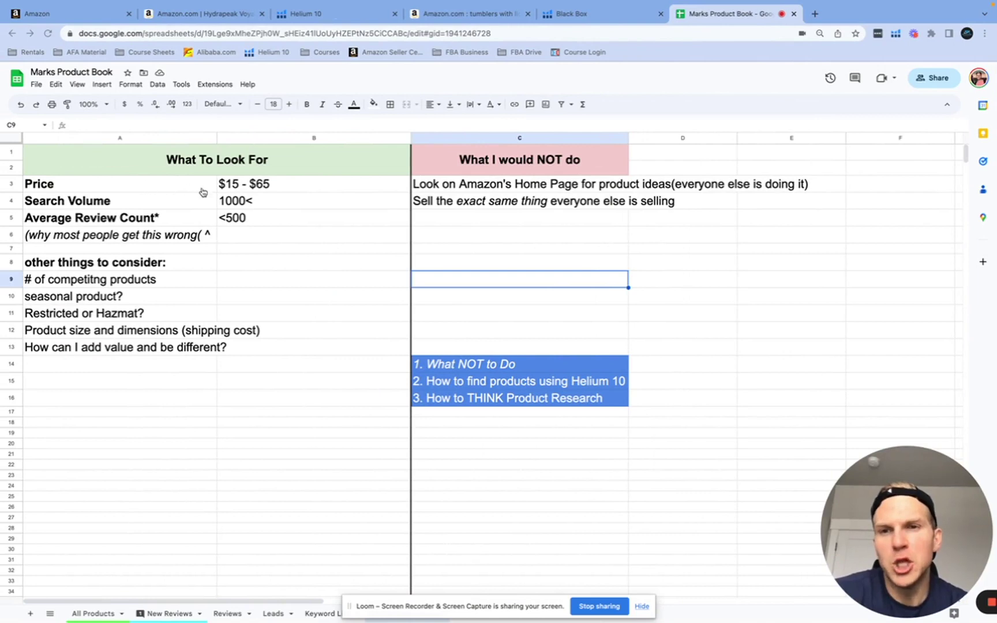
{"action": "left_click", "coordinate": [254, 203]}
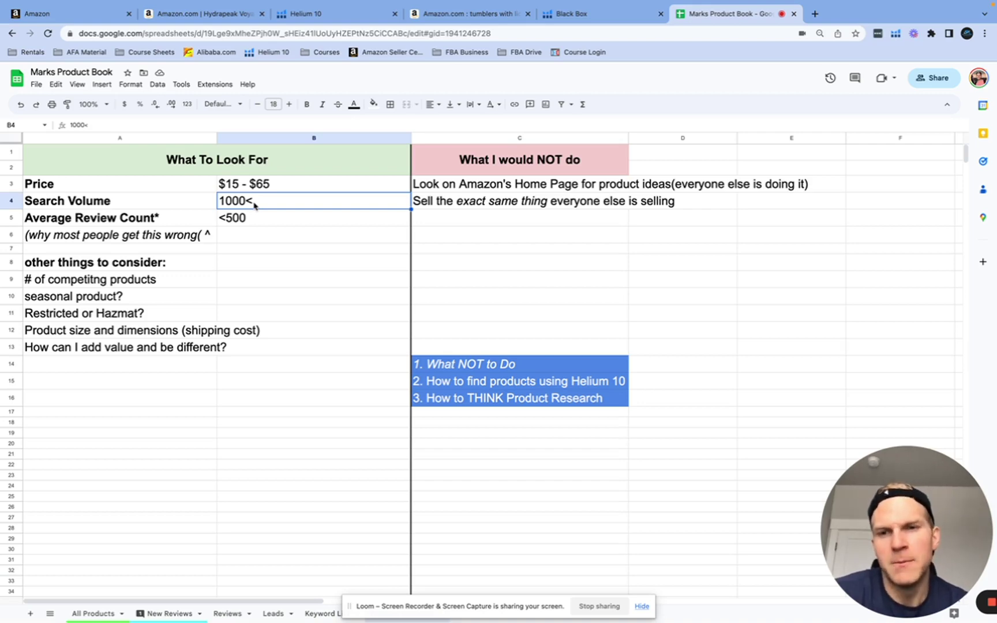
{"action": "left_click", "coordinate": [253, 219]}
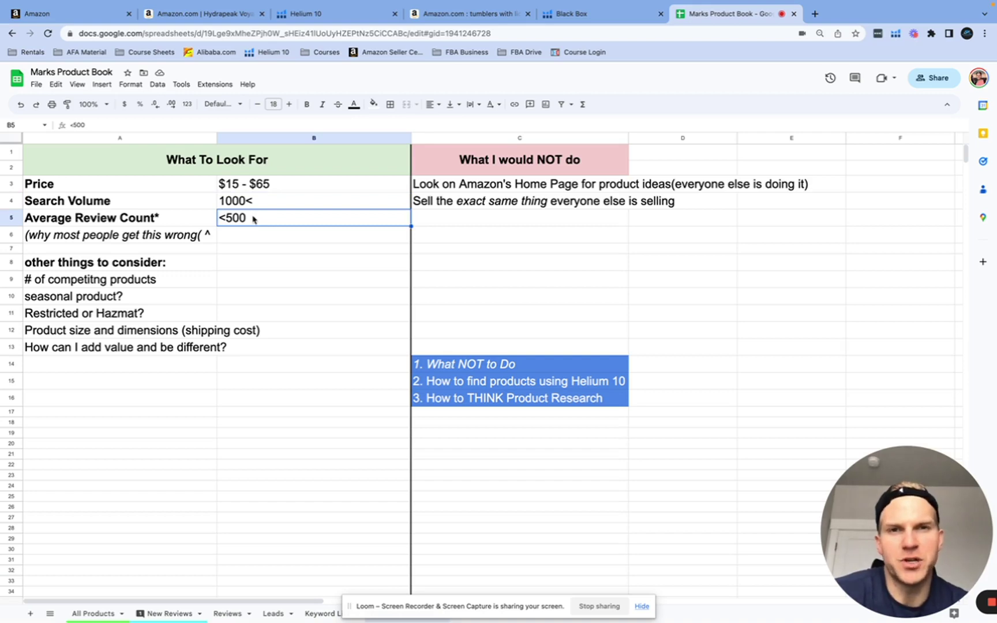
Correct the bracket in the note under Average Review Count so it reads "(why most people get this wrong) ^".
{"action": "left_click", "coordinate": [136, 242]}
{"action": "double_click", "coordinate": [202, 238]}
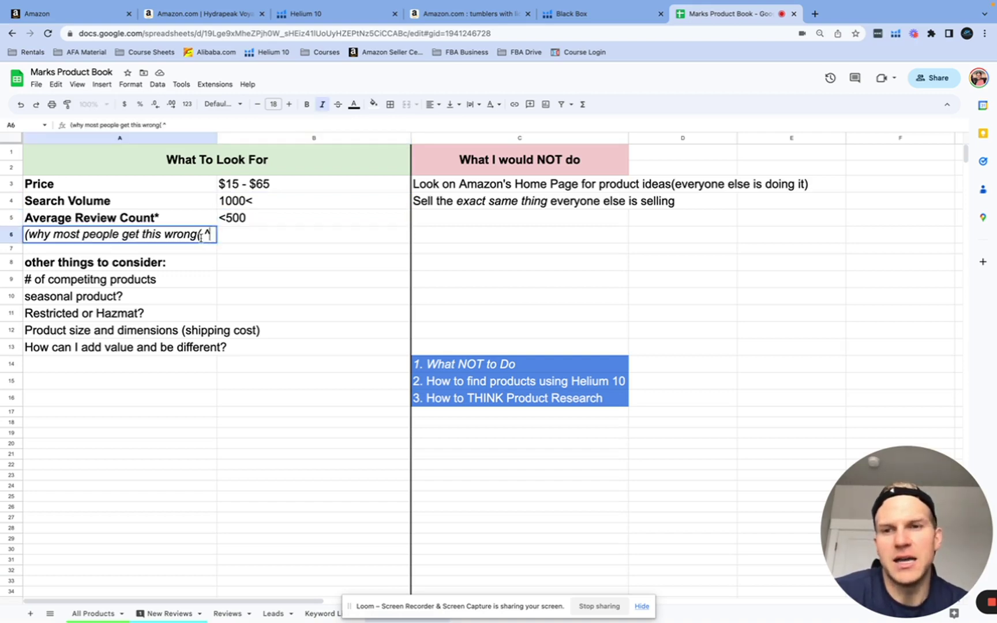
{"action": "key", "text": "BackSpace"}
{"action": "type", "text": ")"}
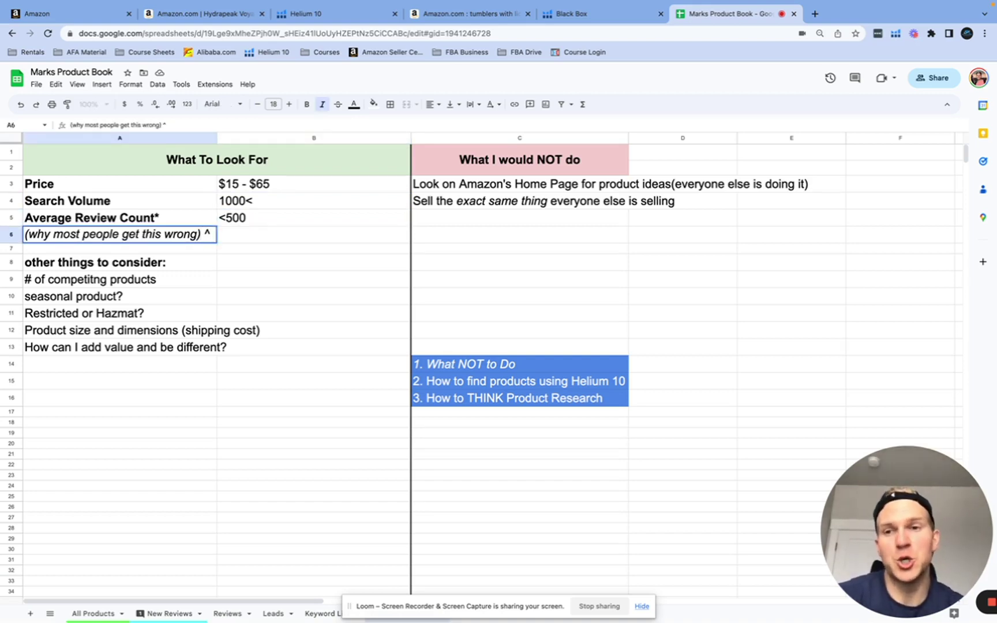
{"action": "key", "text": "Return"}
{"action": "left_click", "coordinate": [181, 238]}
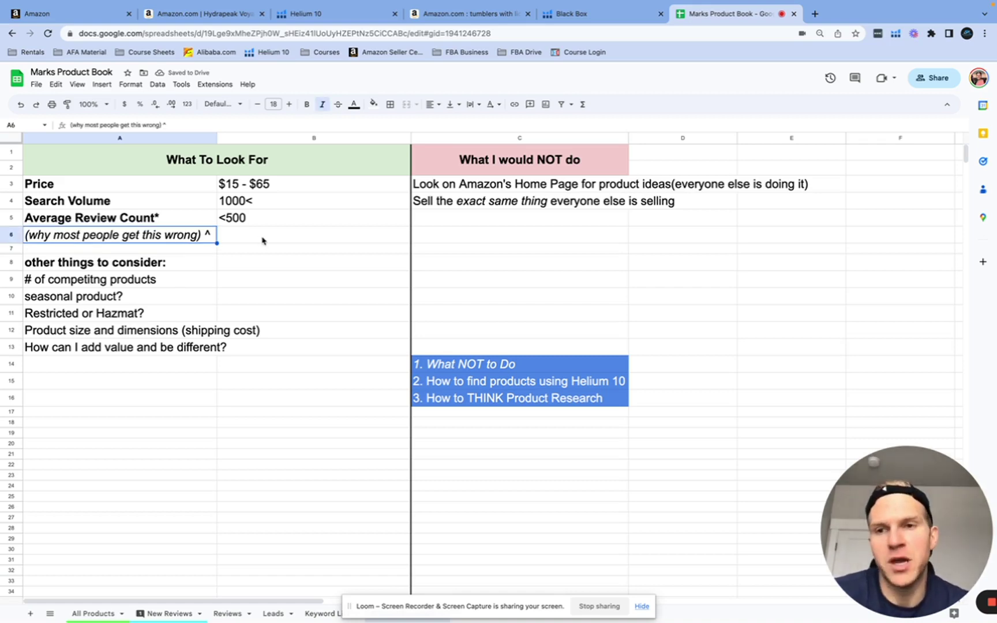
Switch to Amazon's Hot New Releases page and open its Kitchen & Dining department.
{"action": "left_click", "coordinate": [251, 210]}
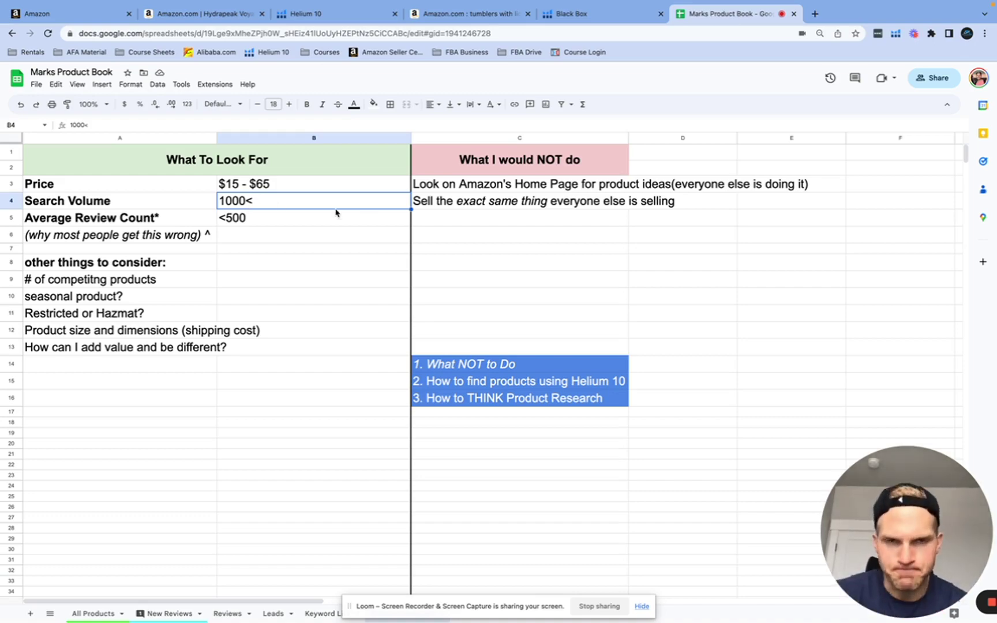
{"action": "key", "text": "ctrl+Right"}
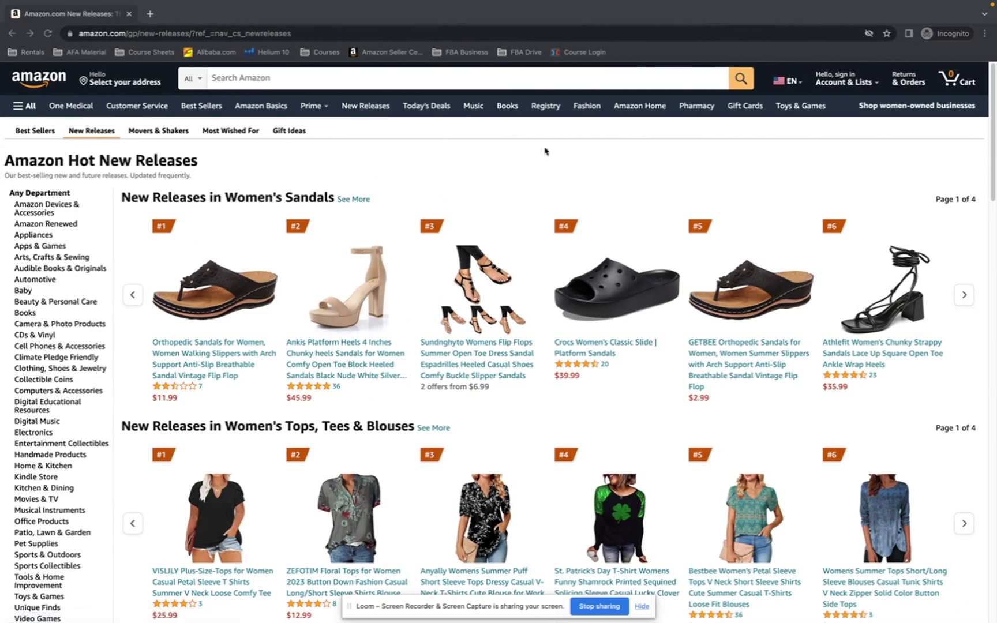
{"action": "left_click", "coordinate": [34, 490]}
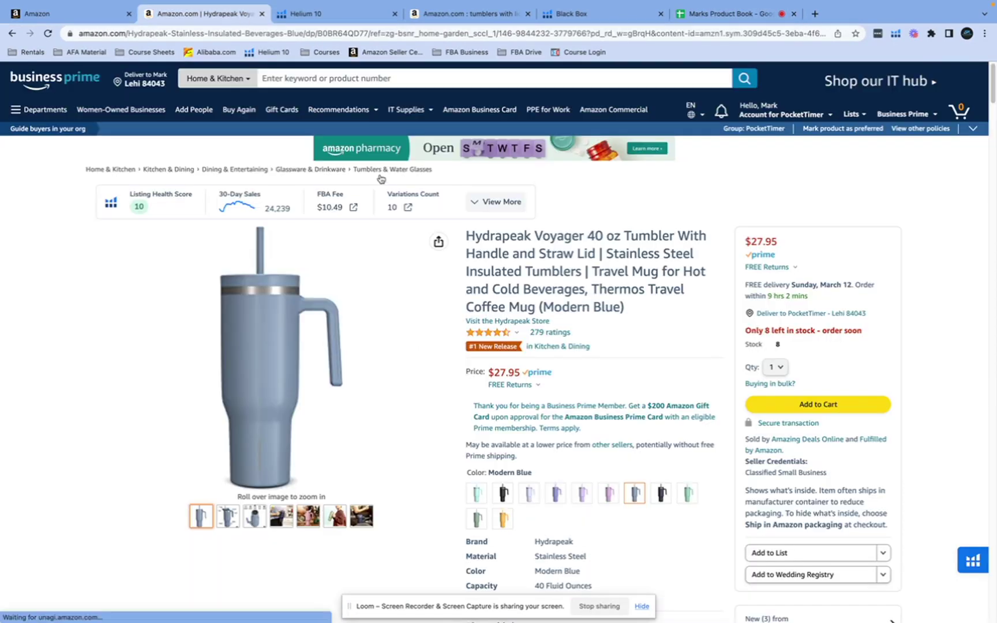
Run Helium 10 Xray product research on the Hydrapeak Voyager tumbler listing, check its sales, revenue and fee columns, and close it.
{"action": "left_click", "coordinate": [896, 33]}
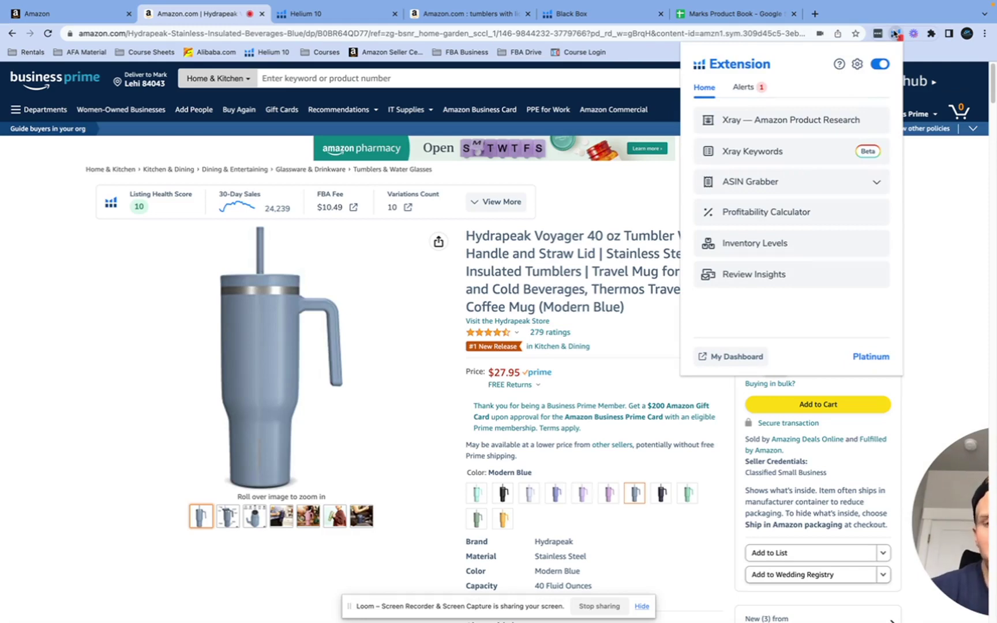
{"action": "left_click", "coordinate": [816, 123]}
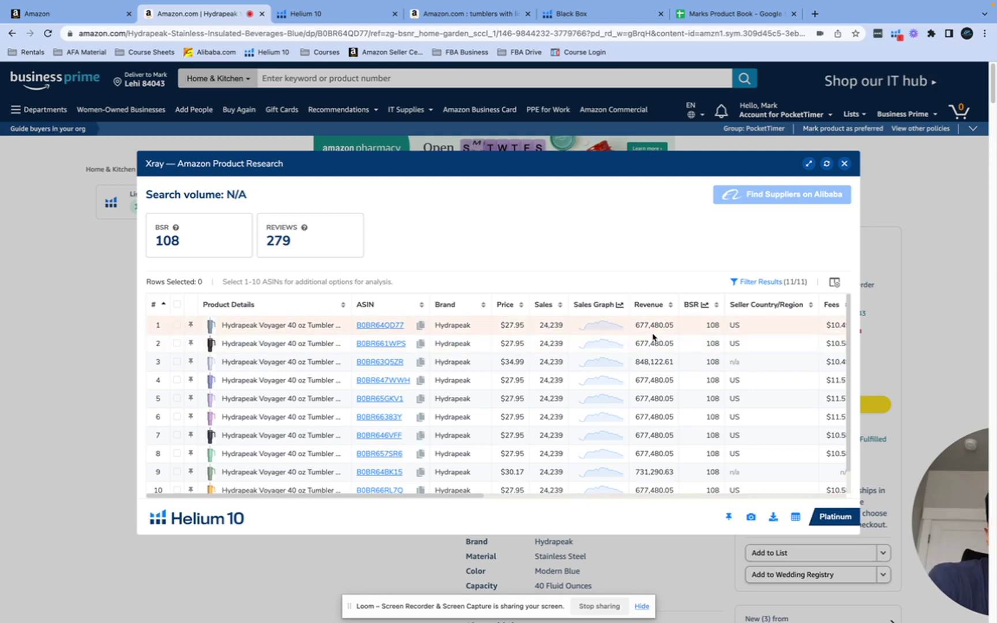
{"action": "scroll", "coordinate": [729, 340], "scroll_direction": "right", "scroll_amount": 10}
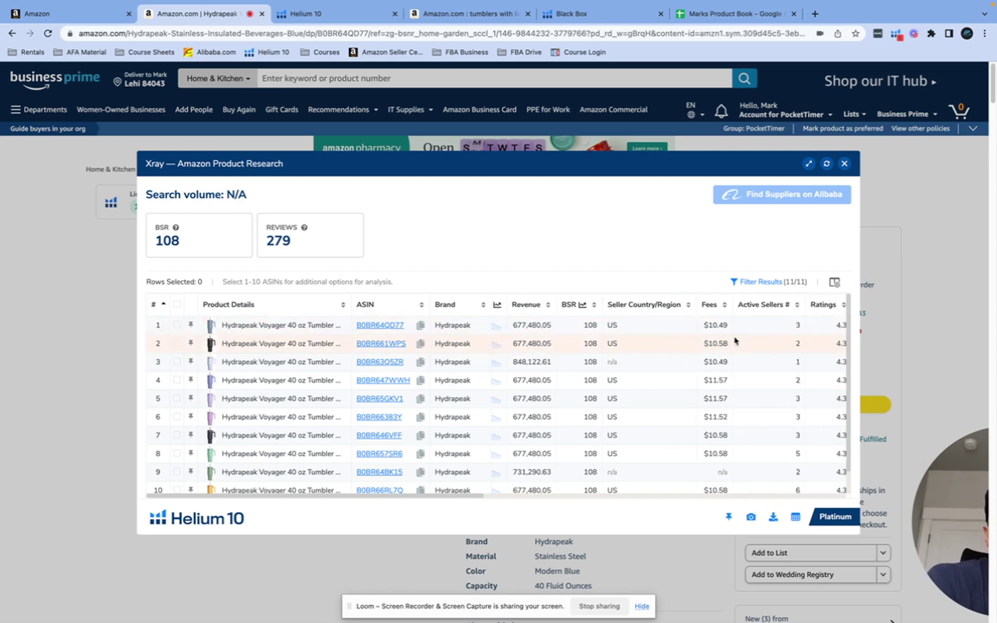
{"action": "scroll", "coordinate": [688, 350], "scroll_direction": "left", "scroll_amount": 10}
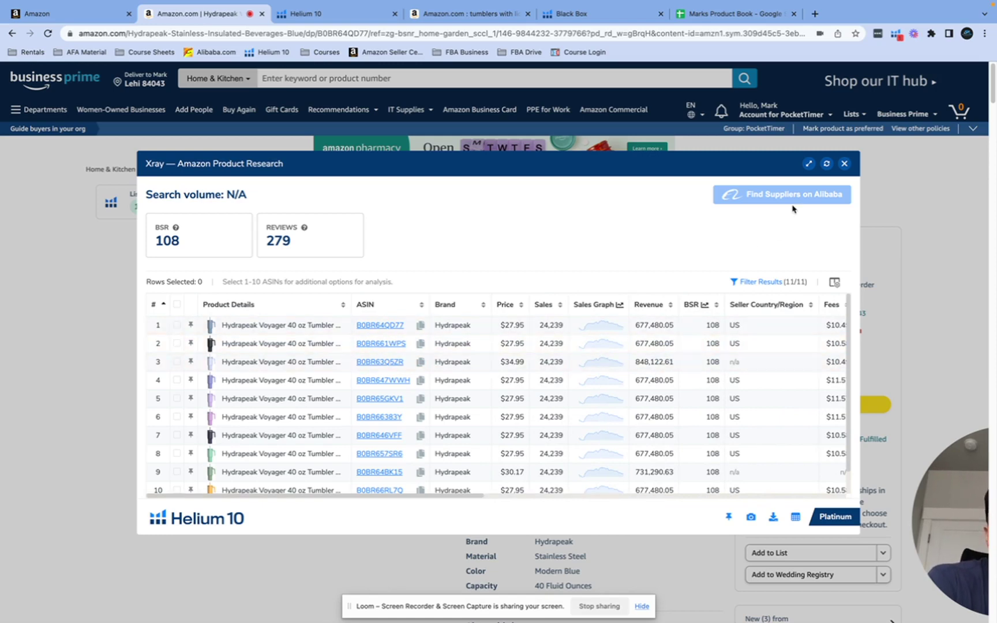
{"action": "left_click", "coordinate": [843, 164]}
Examine the tumbler listing's price and sales rank chart, product description and similar-item comparison.
{"action": "left_click_drag", "start_coordinate": [957, 519], "coordinate": [723, 439]}
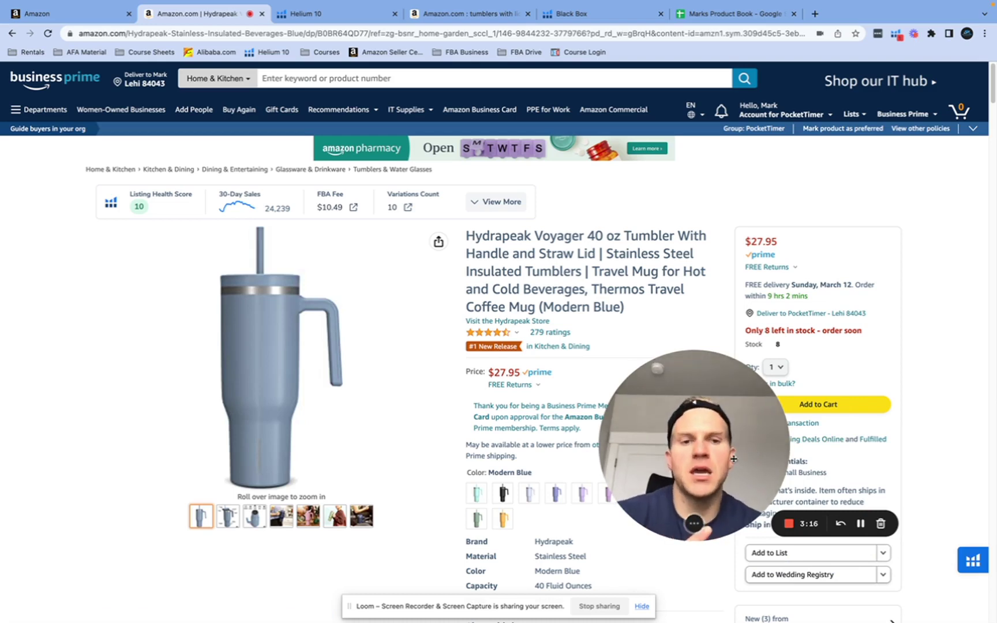
{"action": "left_click_drag", "start_coordinate": [756, 450], "coordinate": [839, 449]}
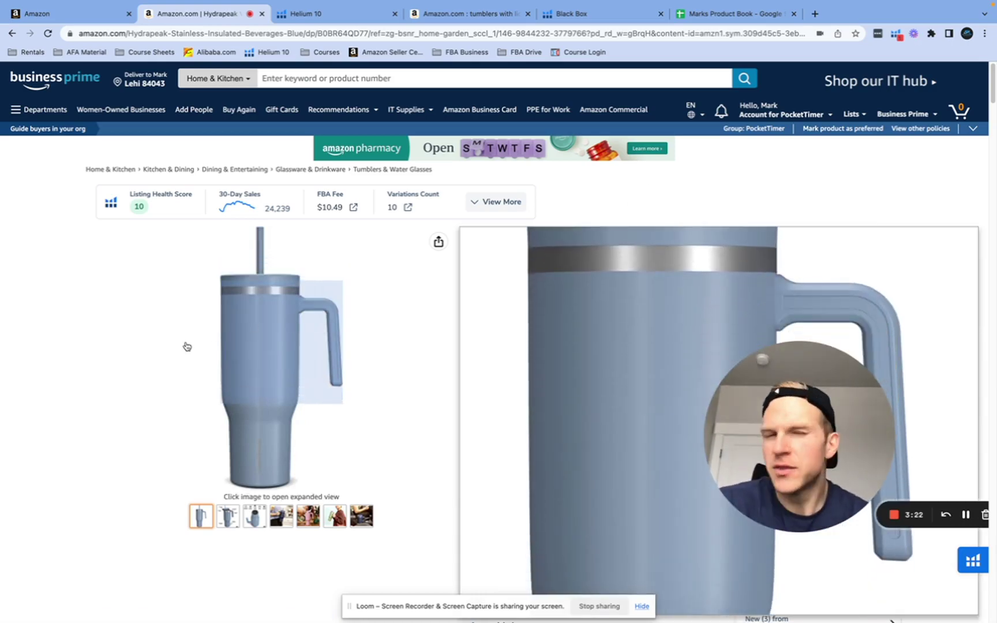
{"action": "scroll", "coordinate": [186, 346], "scroll_direction": "down", "scroll_amount": 15}
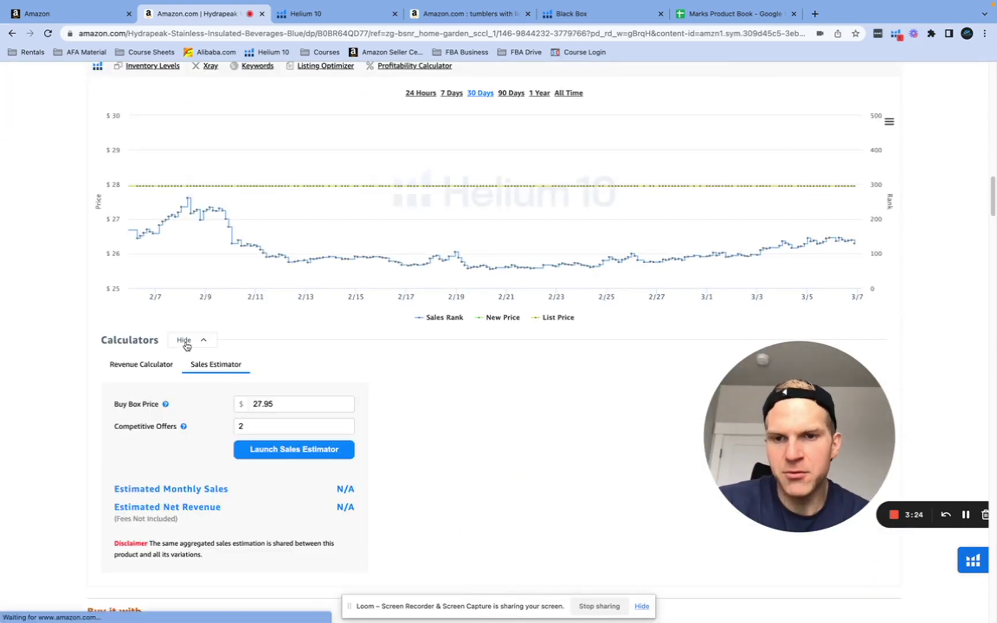
{"action": "scroll", "coordinate": [187, 346], "scroll_direction": "down", "scroll_amount": 4}
{"action": "scroll", "coordinate": [186, 346], "scroll_direction": "down", "scroll_amount": 1}
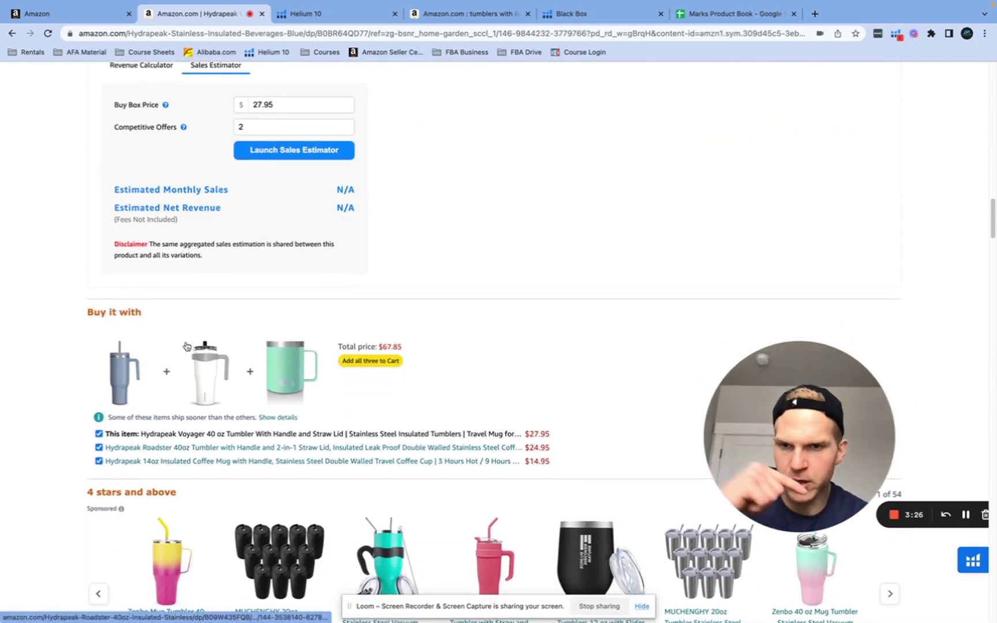
{"action": "scroll", "coordinate": [187, 346], "scroll_direction": "down", "scroll_amount": 5}
{"action": "scroll", "coordinate": [186, 346], "scroll_direction": "down", "scroll_amount": 12}
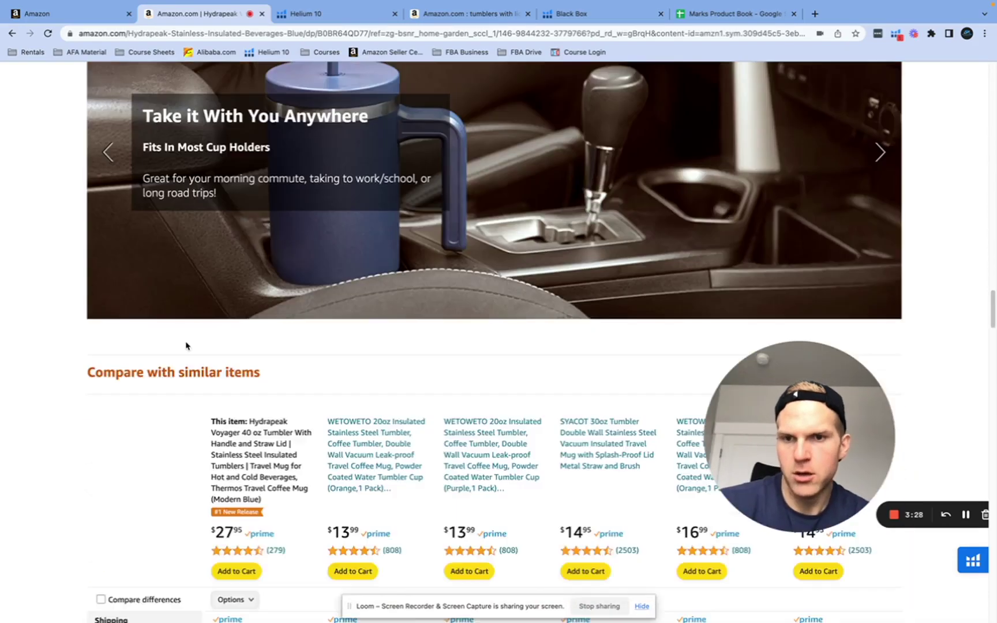
{"action": "scroll", "coordinate": [186, 346], "scroll_direction": "up", "scroll_amount": 3}
{"action": "scroll", "coordinate": [186, 346], "scroll_direction": "down", "scroll_amount": 8}
{"action": "scroll", "coordinate": [186, 346], "scroll_direction": "up", "scroll_amount": 15}
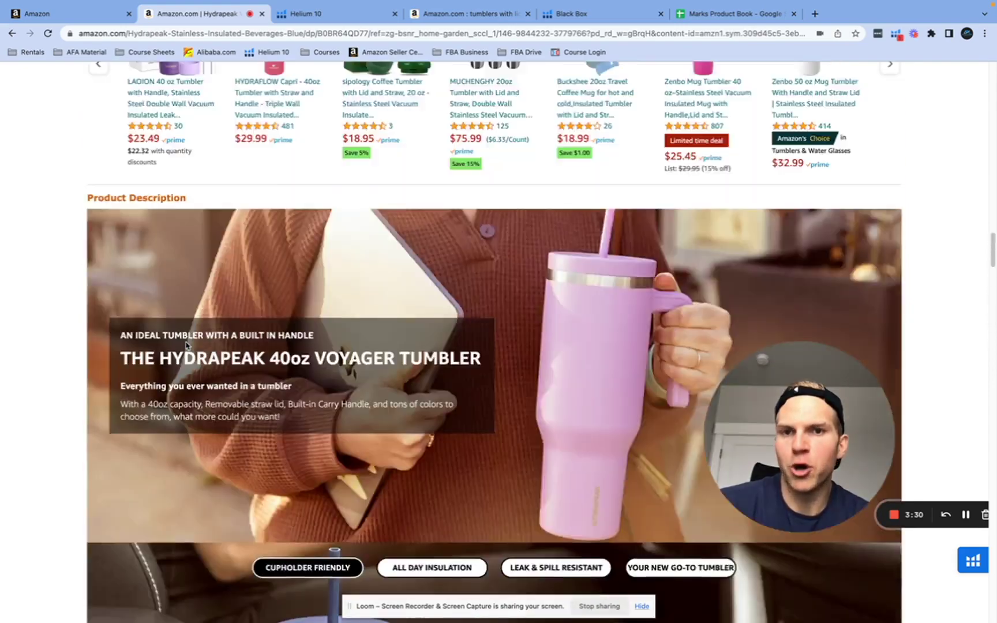
{"action": "scroll", "coordinate": [187, 346], "scroll_direction": "up", "scroll_amount": 15}
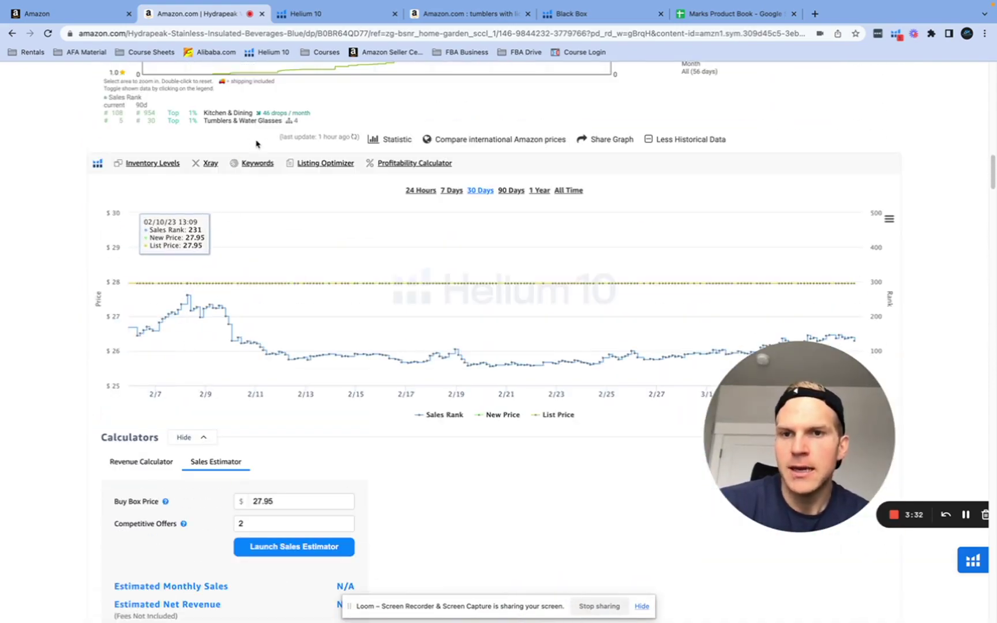
Look up the tumbler listing's keywords in Helium 10 Cerebro and view the keyword phrase table.
{"action": "left_click", "coordinate": [257, 164]}
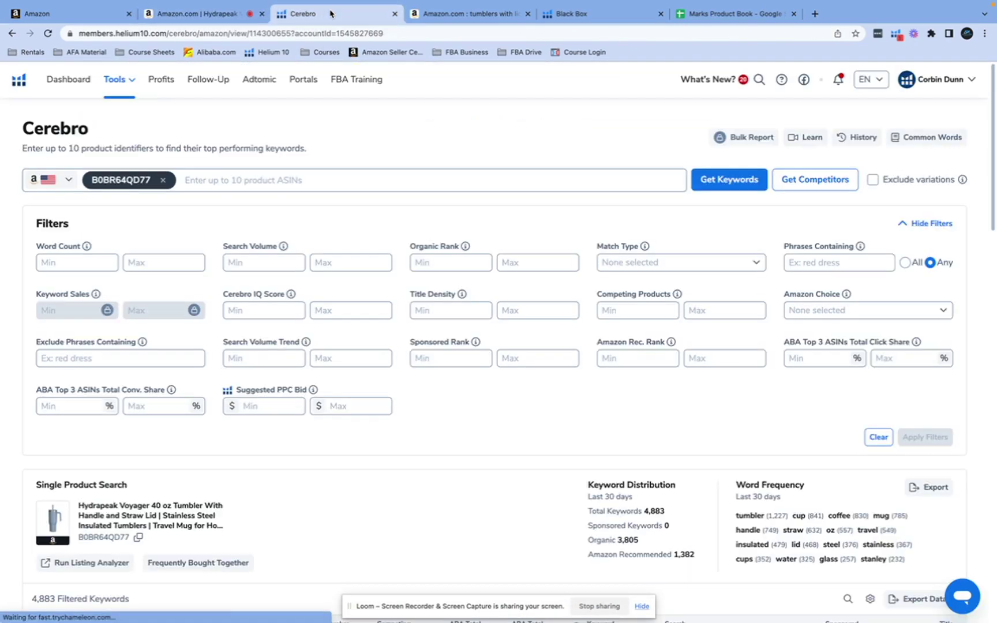
{"action": "scroll", "coordinate": [268, 190], "scroll_direction": "down", "scroll_amount": 5}
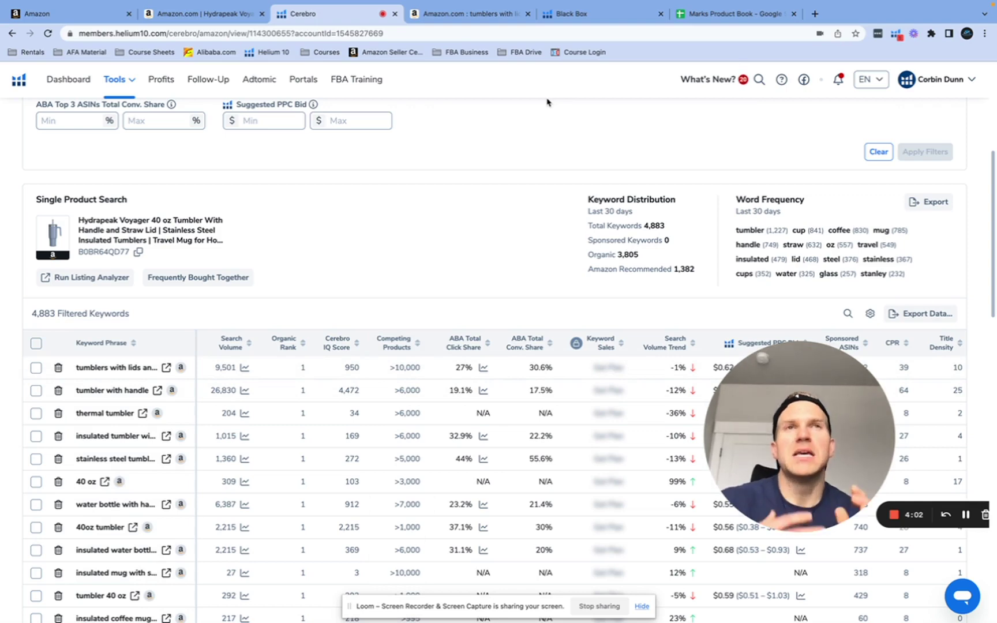
Run Xray product research on the Amazon results for "tumblers with lids and straws", close it and return to the Cerebro keywords.
{"action": "left_click", "coordinate": [481, 13]}
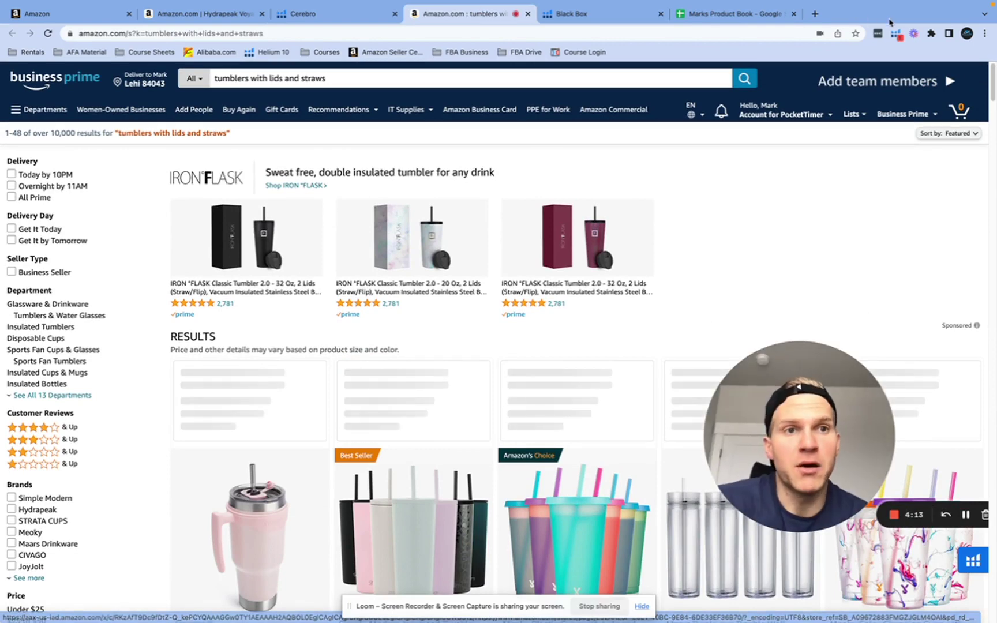
{"action": "left_click", "coordinate": [896, 33]}
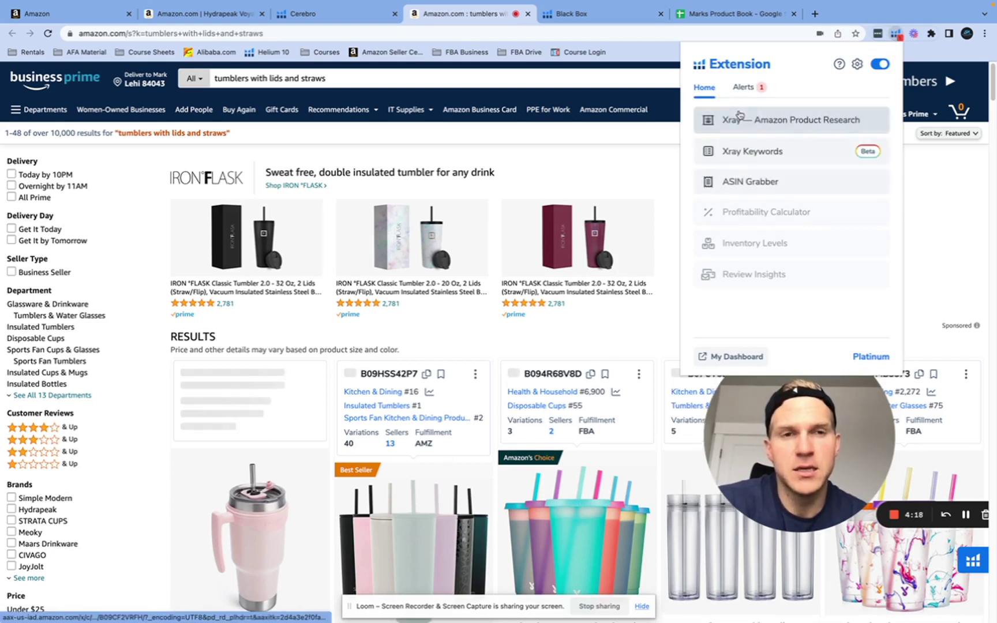
{"action": "left_click", "coordinate": [739, 119]}
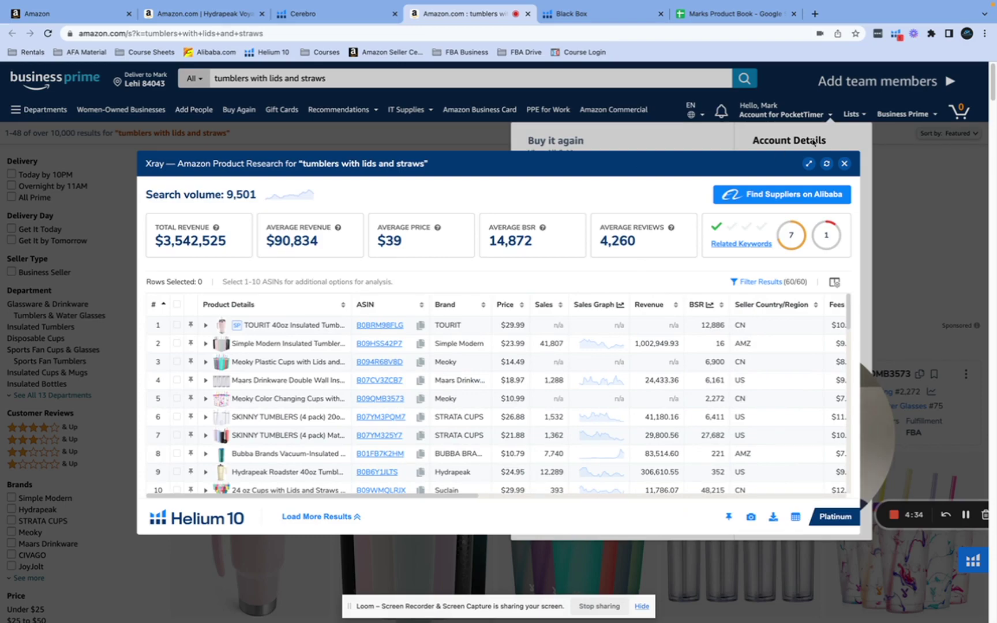
{"action": "left_click", "coordinate": [846, 164]}
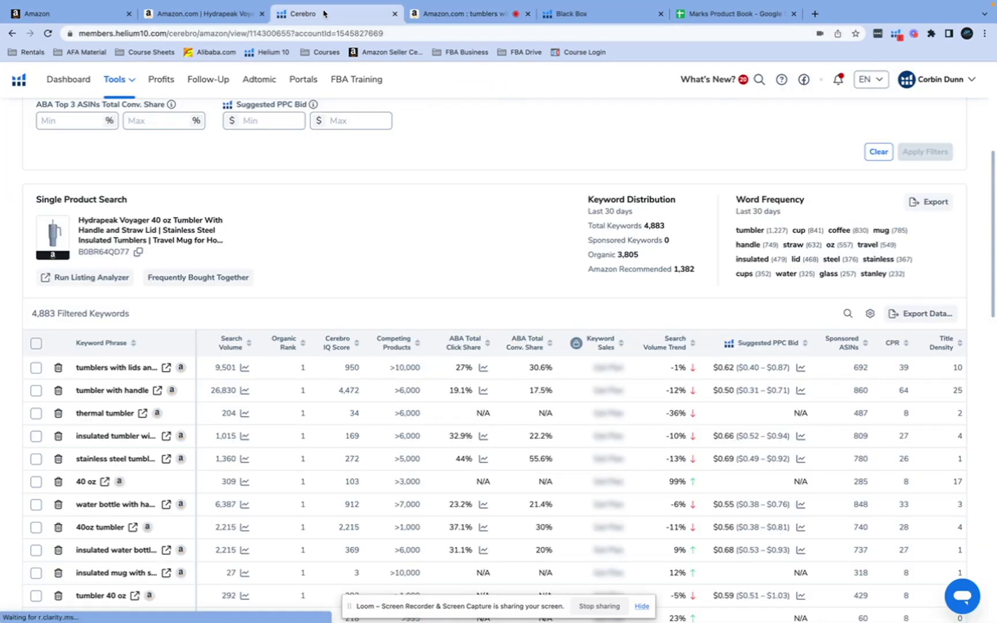
{"action": "left_click", "coordinate": [323, 14]}
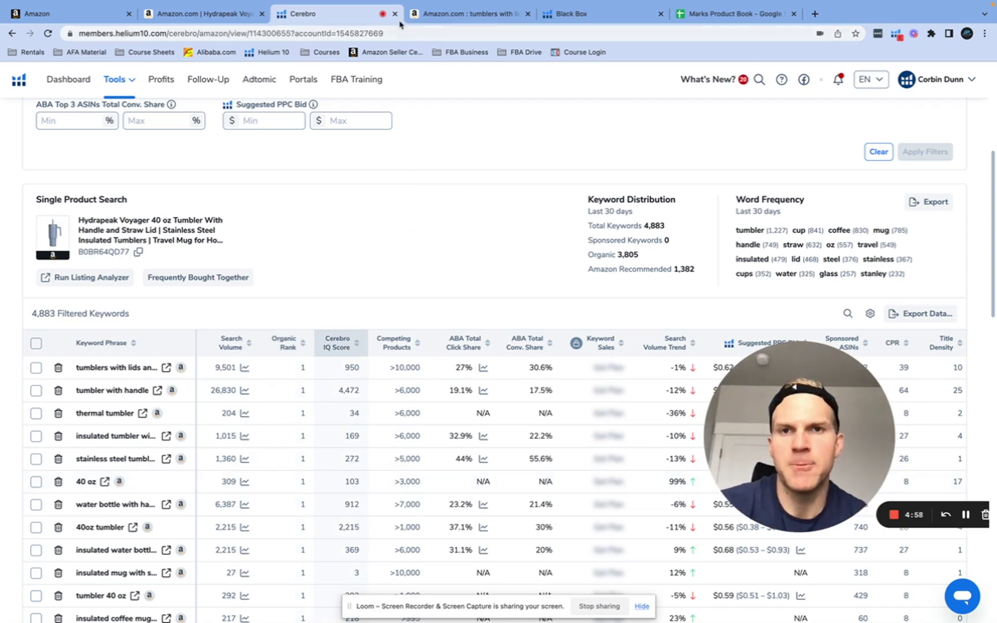
{"action": "left_click_drag", "start_coordinate": [827, 390], "coordinate": [790, 325]}
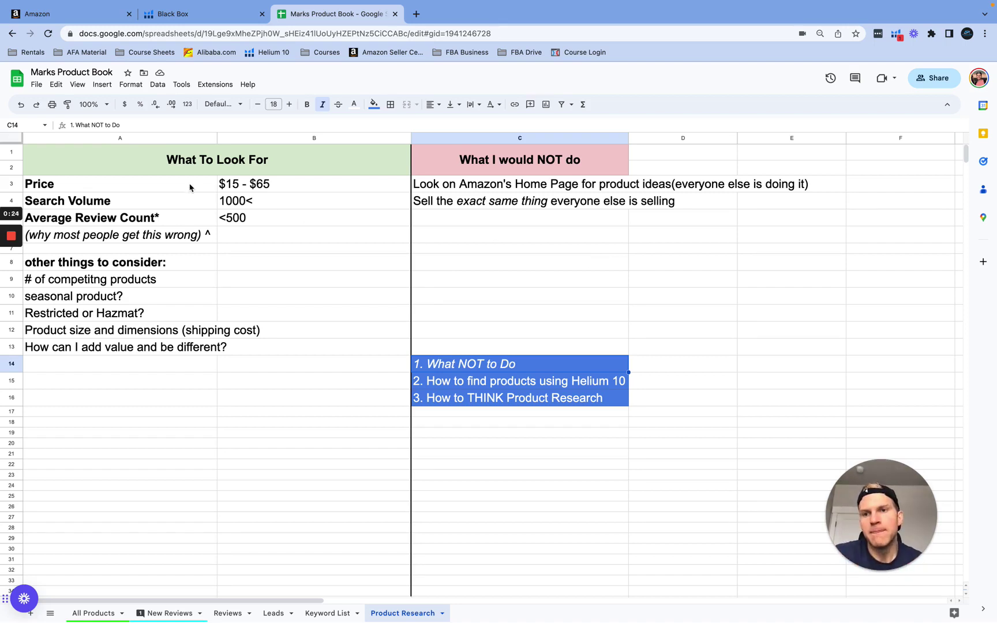
{"action": "left_click", "coordinate": [189, 218]}
{"action": "left_click", "coordinate": [176, 188]}
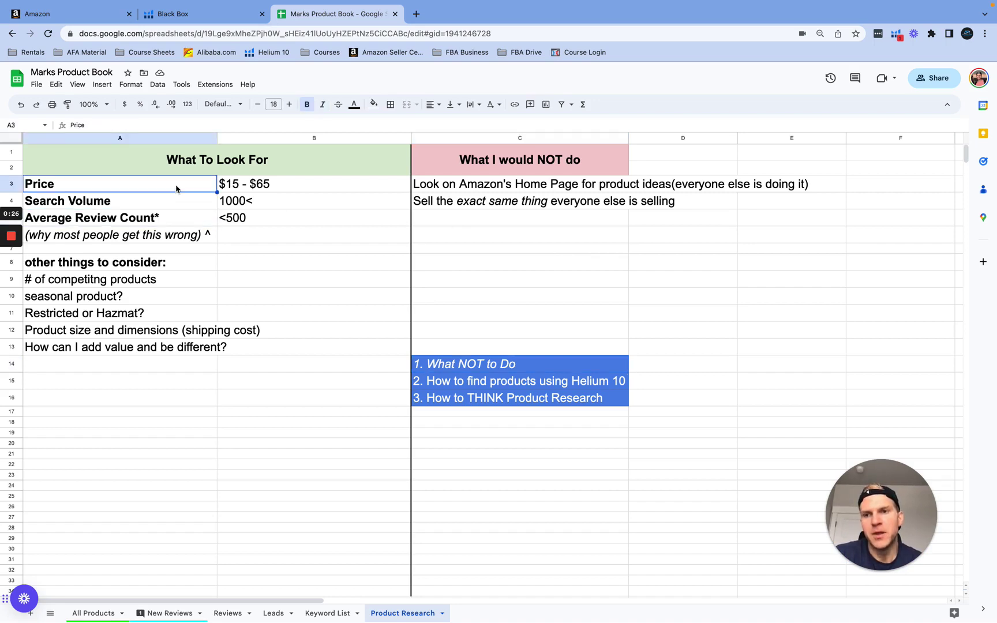
{"action": "key", "text": "Down"}
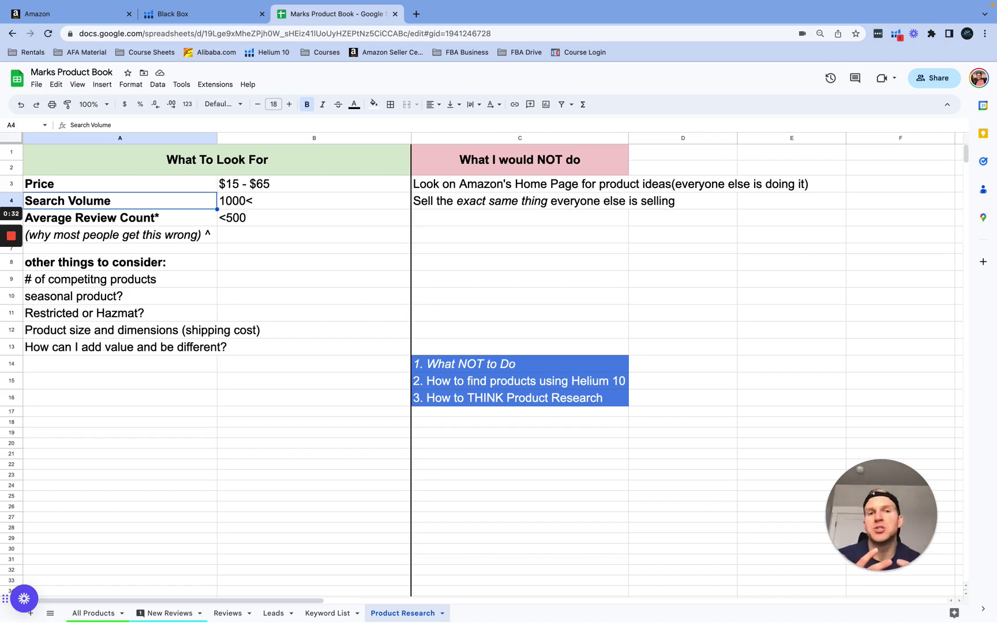
{"action": "key", "text": "Down"}
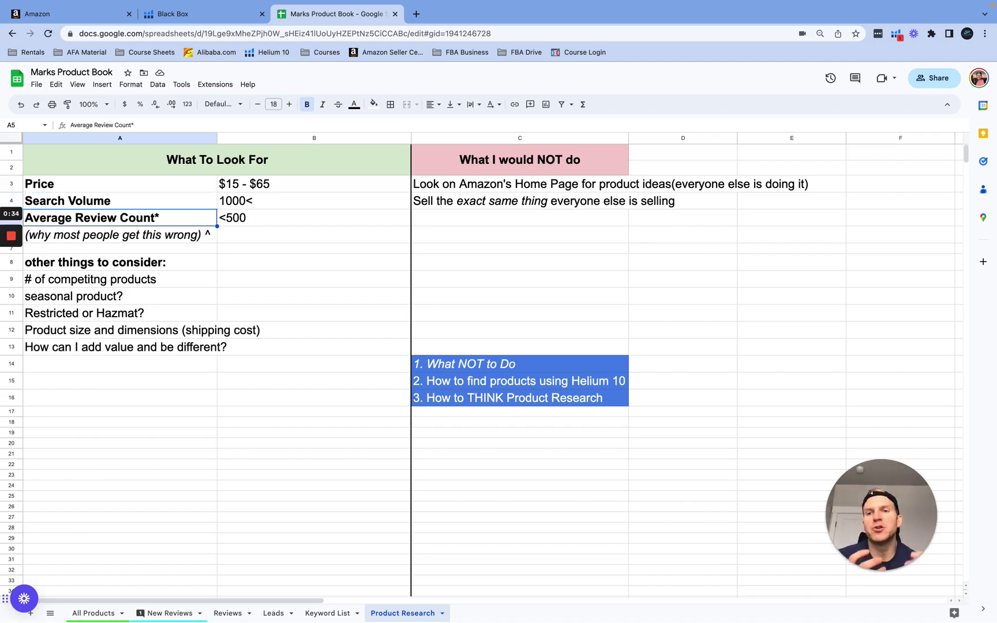
Set the Average Review Count criterion in cell B5 to <400-500.
{"action": "double_click", "coordinate": [260, 223]}
{"action": "left_click", "coordinate": [231, 216]}
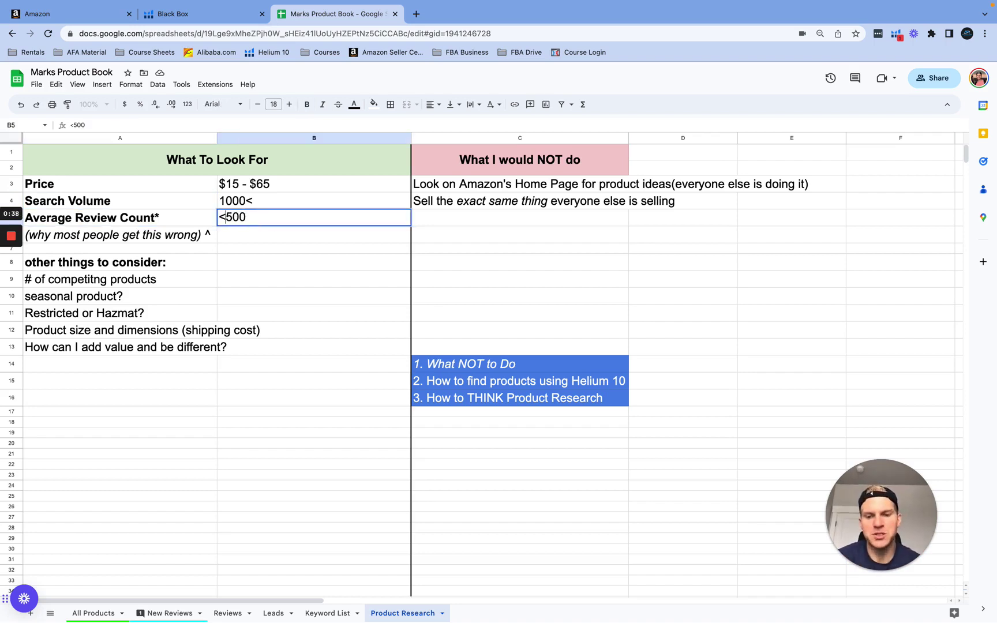
{"action": "type", "text": "400-"}
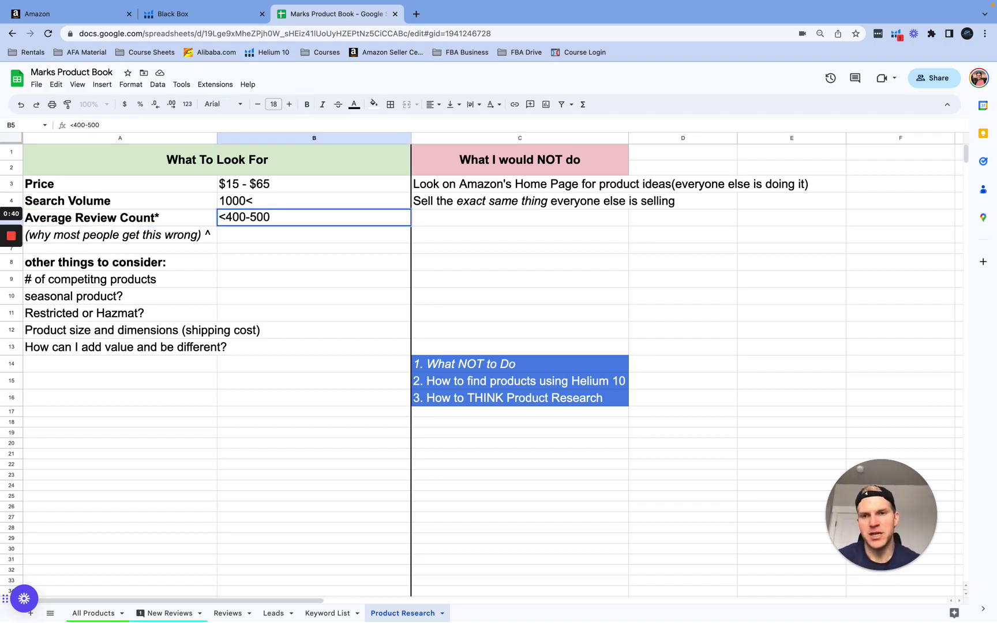
{"action": "left_click", "coordinate": [249, 244]}
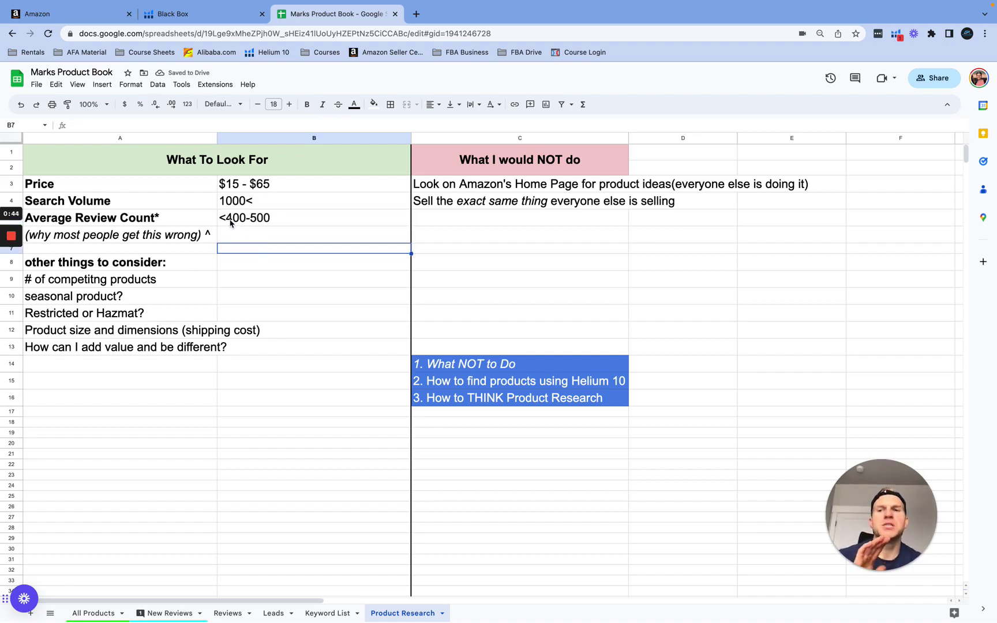
Highlight the price, search volume and average review count criteria in the sheet, and switch to Helium 10 Black Box keyword research.
{"action": "left_click_drag", "start_coordinate": [243, 223], "coordinate": [255, 233]}
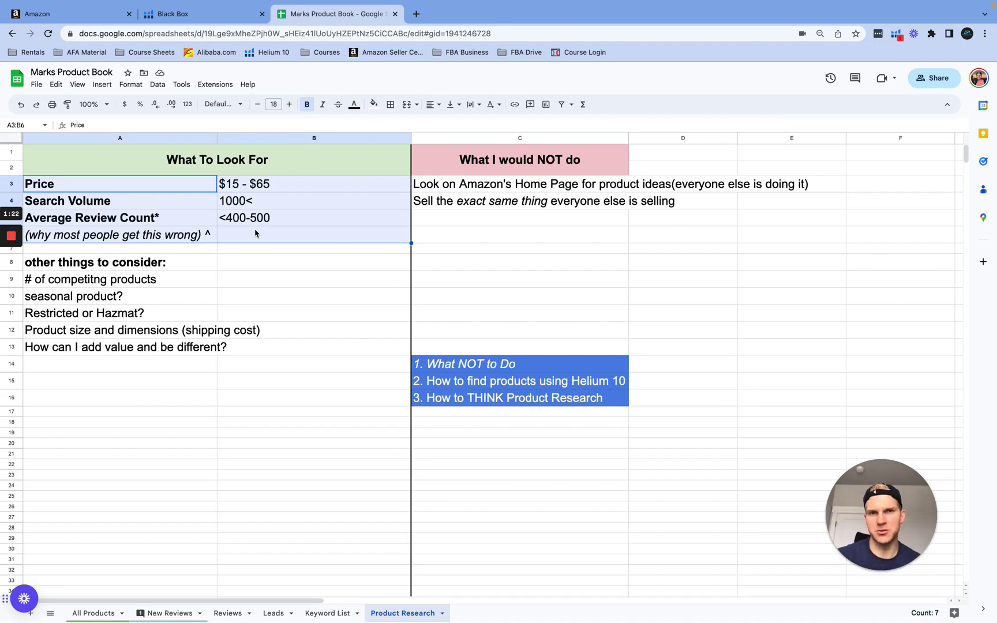
{"action": "left_click", "coordinate": [296, 264]}
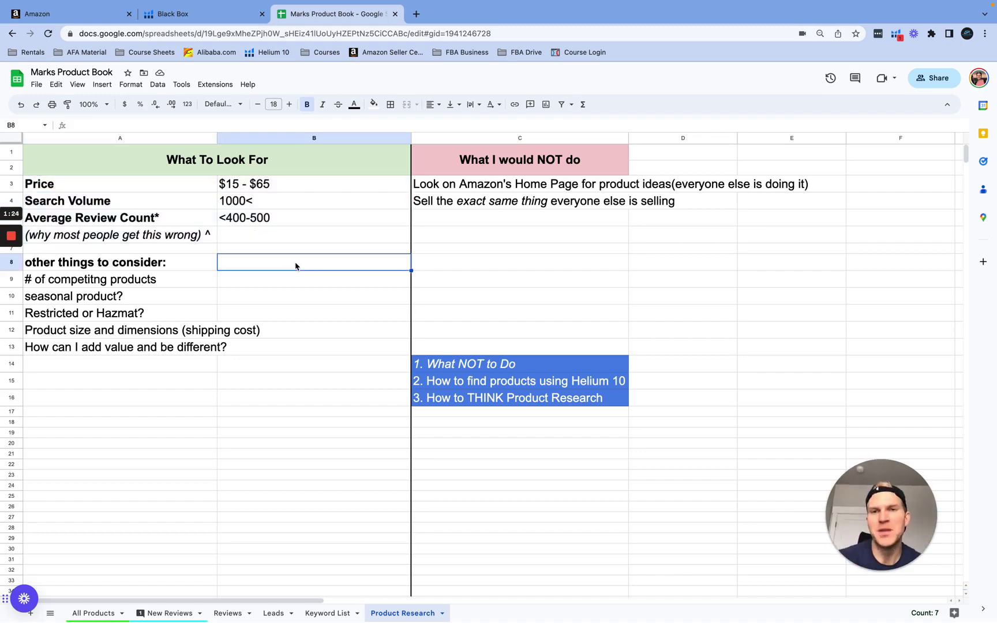
{"action": "left_click", "coordinate": [210, 17]}
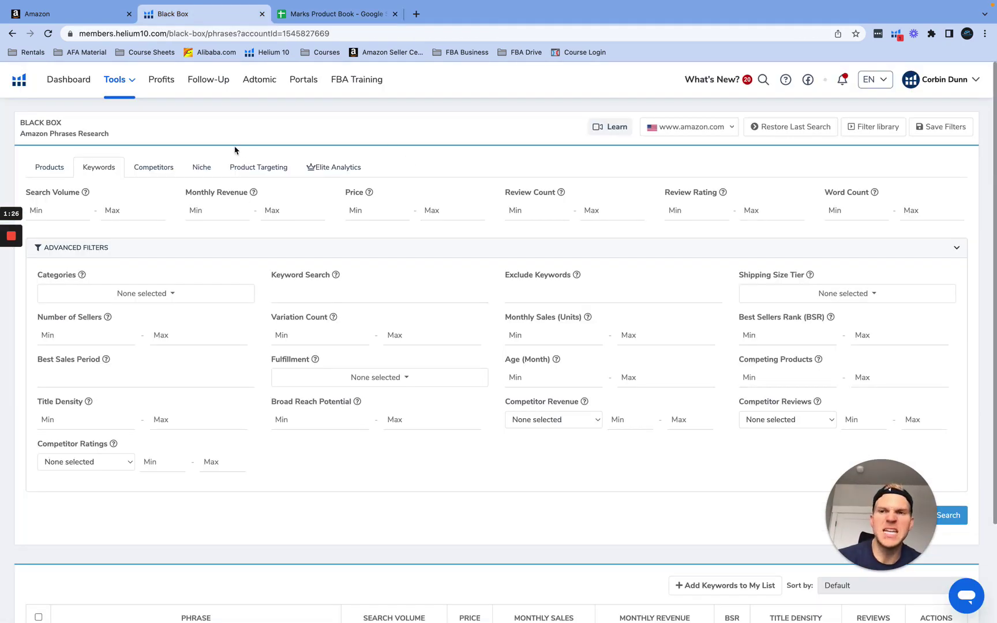
{"action": "left_click", "coordinate": [129, 82]}
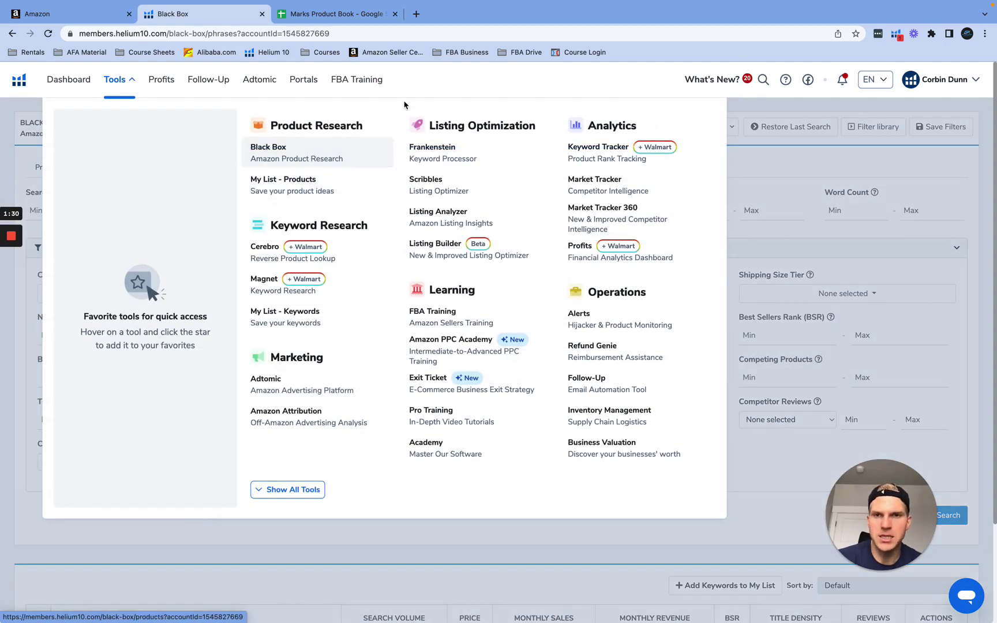
{"action": "left_click", "coordinate": [778, 176]}
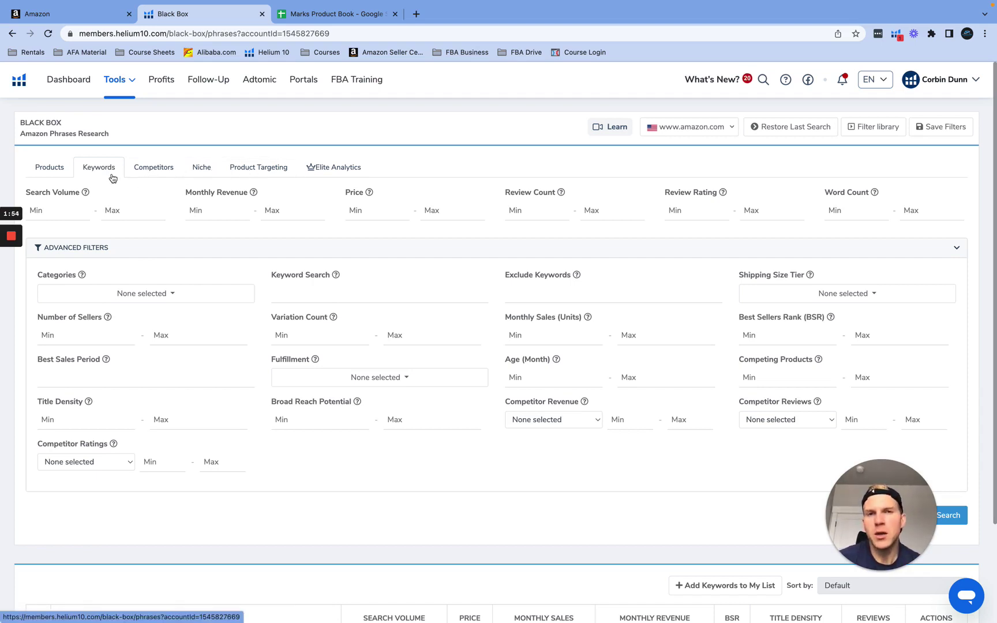
Set the keyword filters to a minimum search volume of 1000 and a monthly revenue of 5000 to 15000.
{"action": "left_click", "coordinate": [60, 217]}
{"action": "type", "text": "1000"}
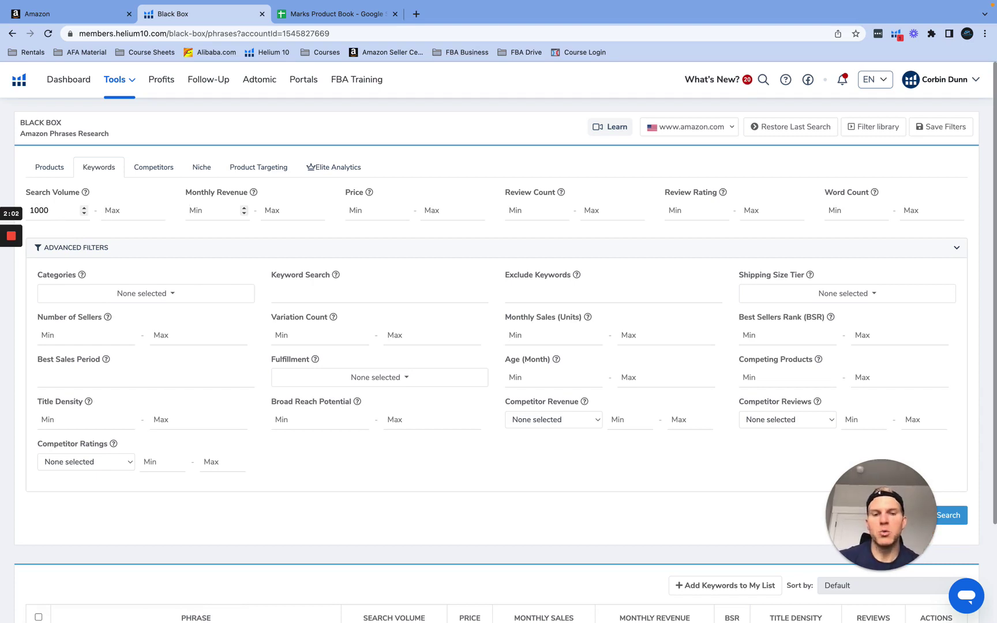
{"action": "left_click", "coordinate": [216, 212]}
{"action": "type", "text": "5000"}
{"action": "key", "text": "Tab"}
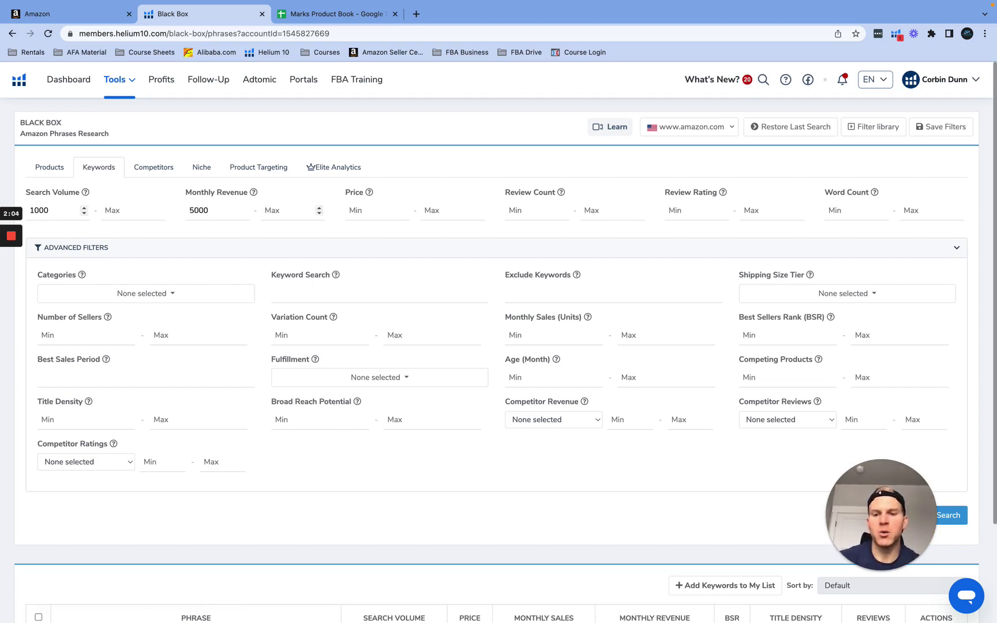
{"action": "type", "text": "15000"}
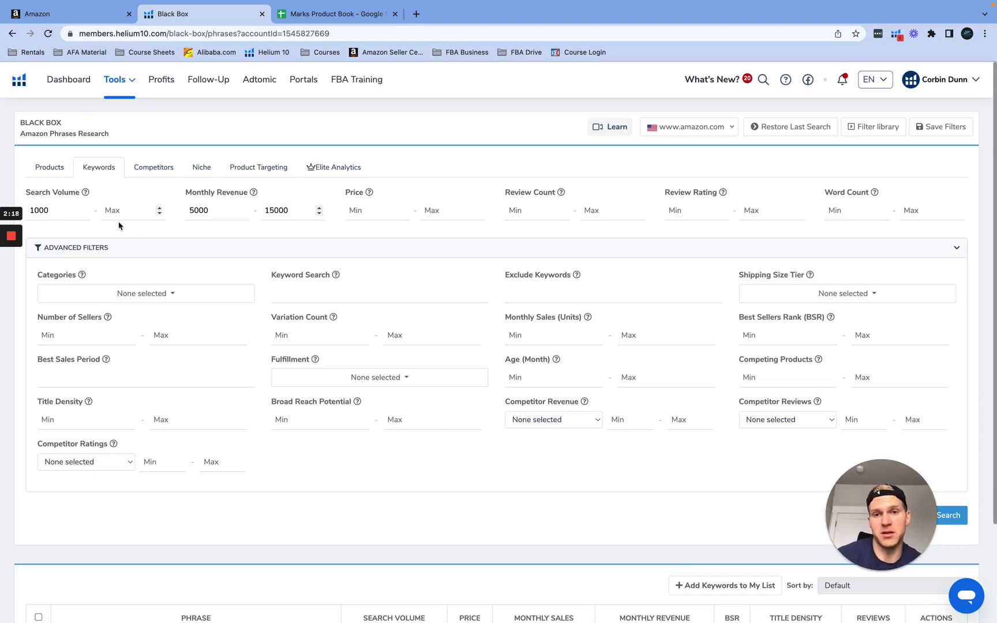
Set the price filter to 15 to 65 and the maximum review count to 400.
{"action": "left_click", "coordinate": [364, 215]}
{"action": "type", "text": "15"}
{"action": "key", "text": "Tab"}
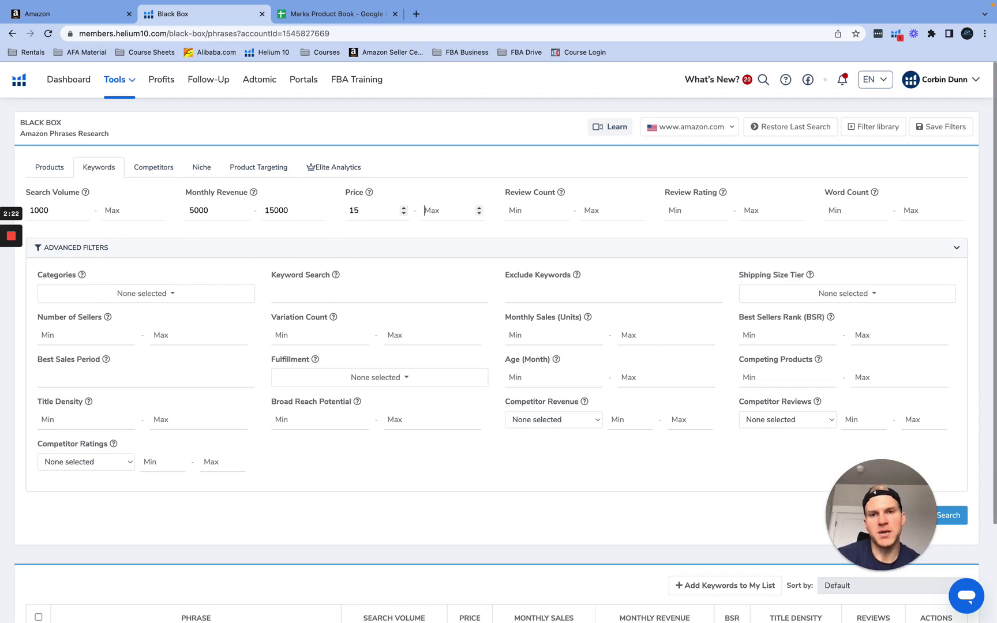
{"action": "type", "text": "65"}
{"action": "key", "text": "Tab"}
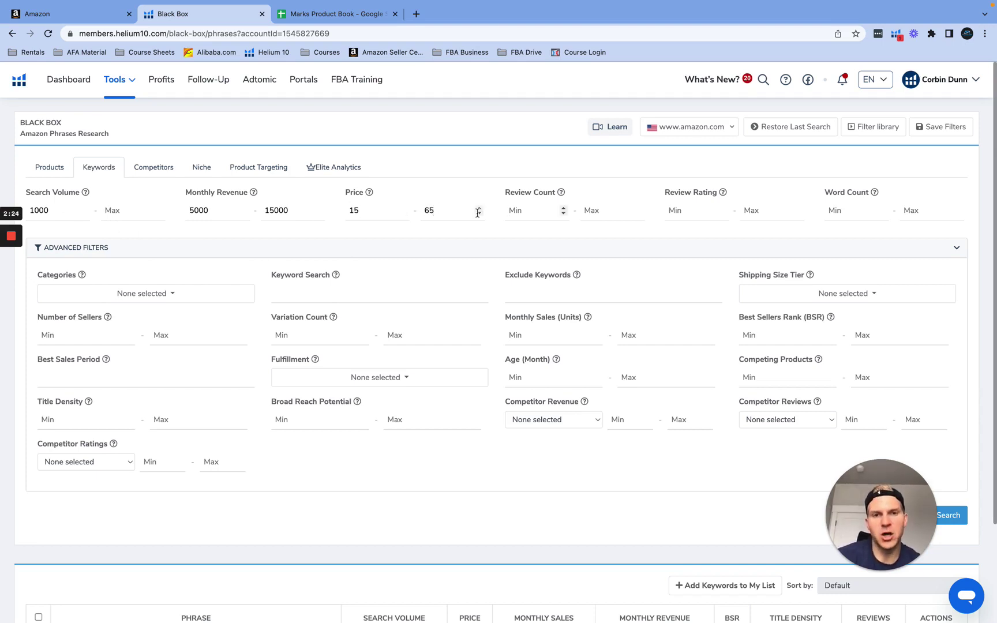
{"action": "left_click", "coordinate": [591, 213]}
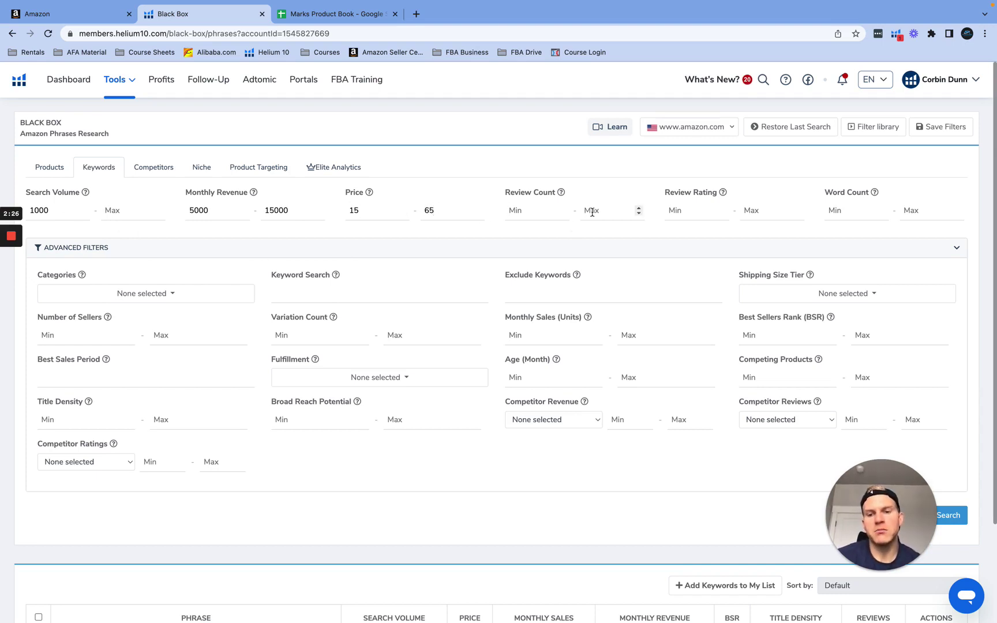
{"action": "type", "text": "400"}
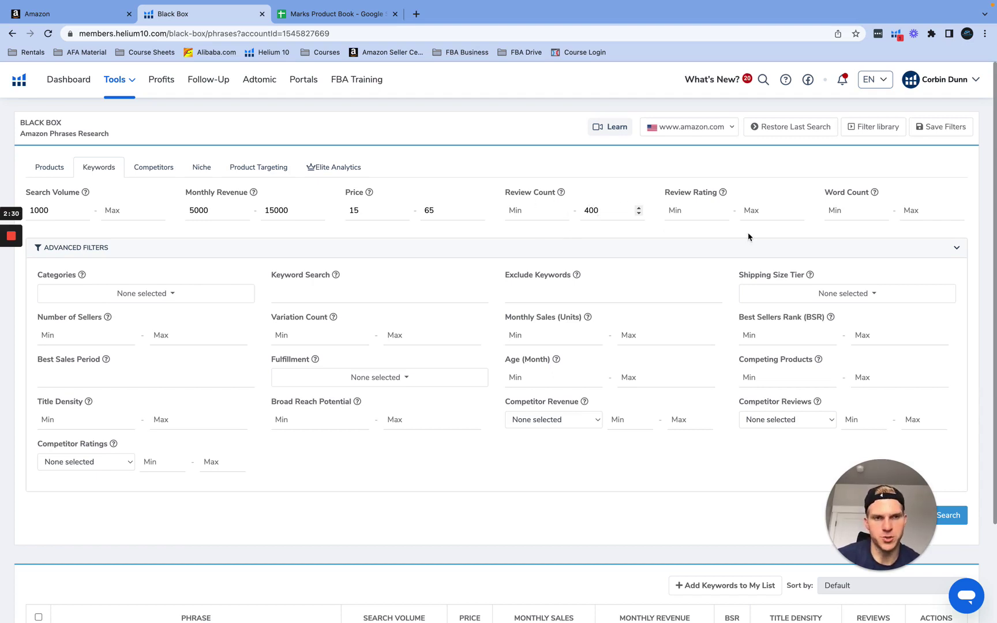
Examine the list of product categories offered by the advanced category filter.
{"action": "scroll", "coordinate": [215, 352], "scroll_direction": "down", "scroll_amount": 2}
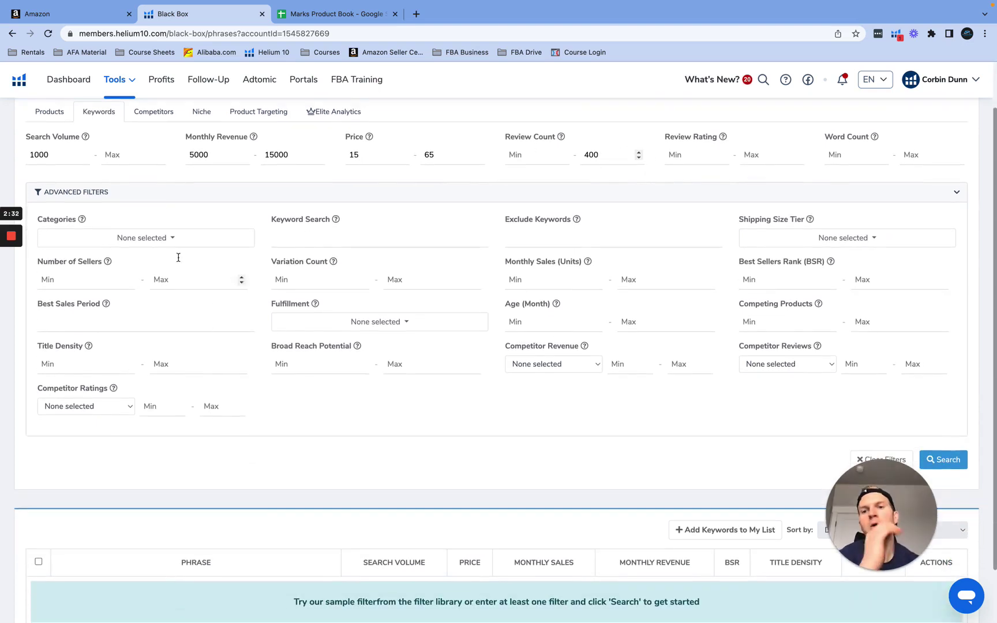
{"action": "left_click", "coordinate": [169, 243]}
{"action": "scroll", "coordinate": [132, 303], "scroll_direction": "down", "scroll_amount": 2}
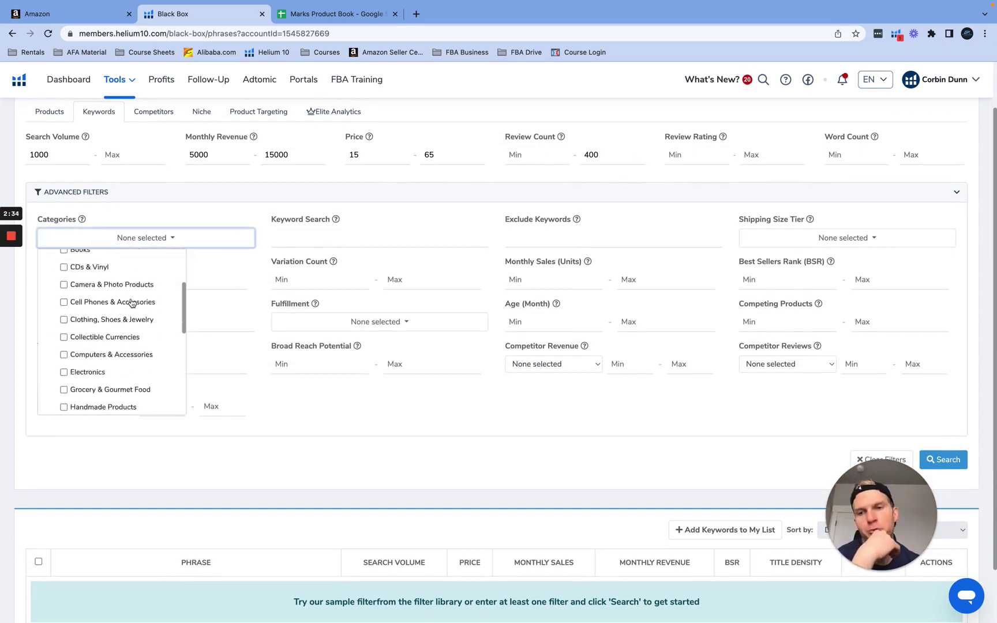
{"action": "scroll", "coordinate": [130, 302], "scroll_direction": "down", "scroll_amount": 3}
{"action": "scroll", "coordinate": [130, 299], "scroll_direction": "up", "scroll_amount": 5}
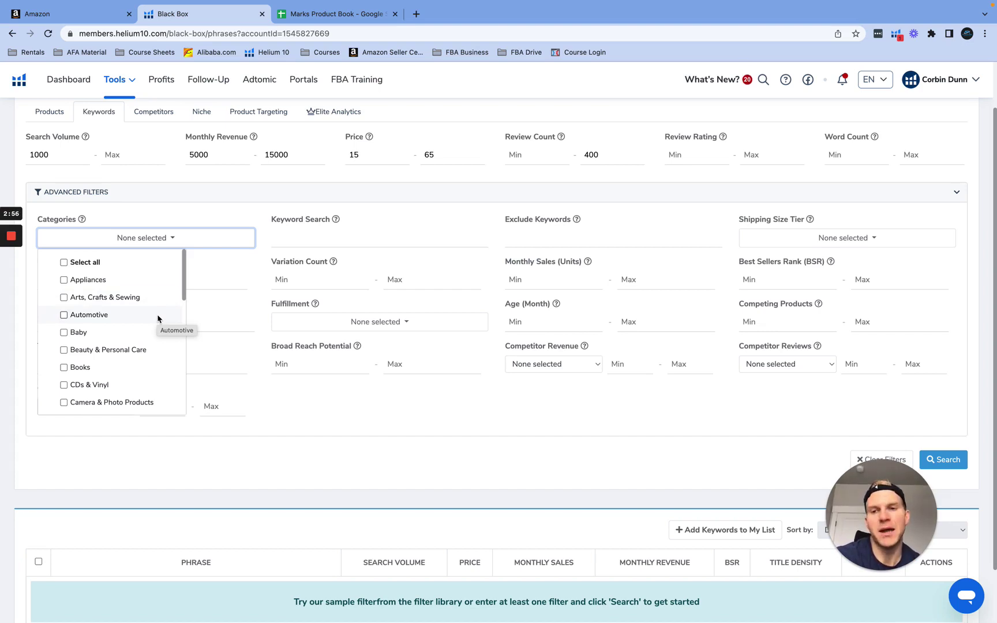
{"action": "scroll", "coordinate": [145, 332], "scroll_direction": "down", "scroll_amount": 2}
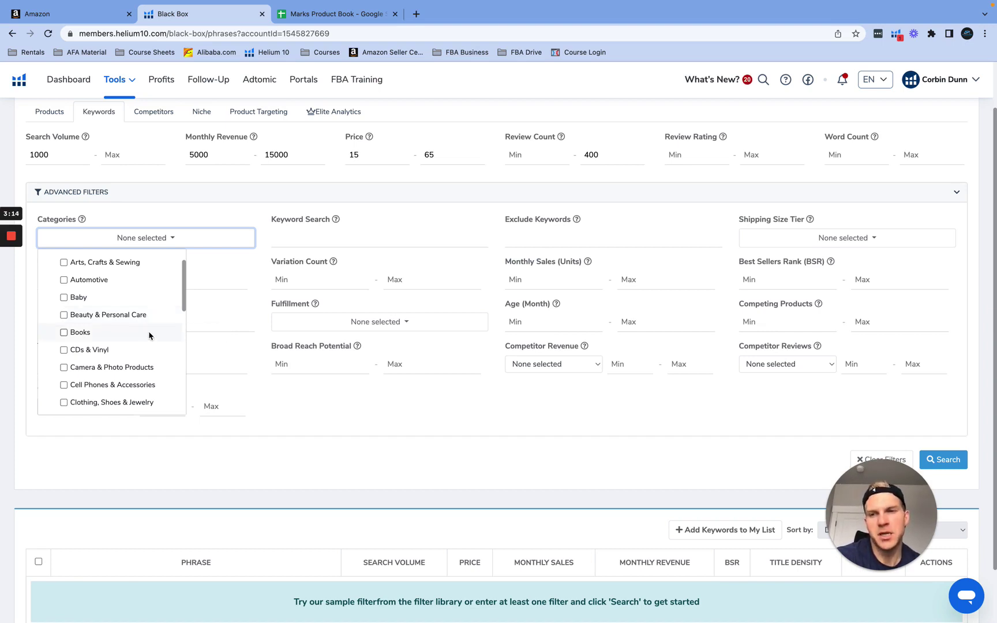
{"action": "scroll", "coordinate": [149, 337], "scroll_direction": "down", "scroll_amount": 2}
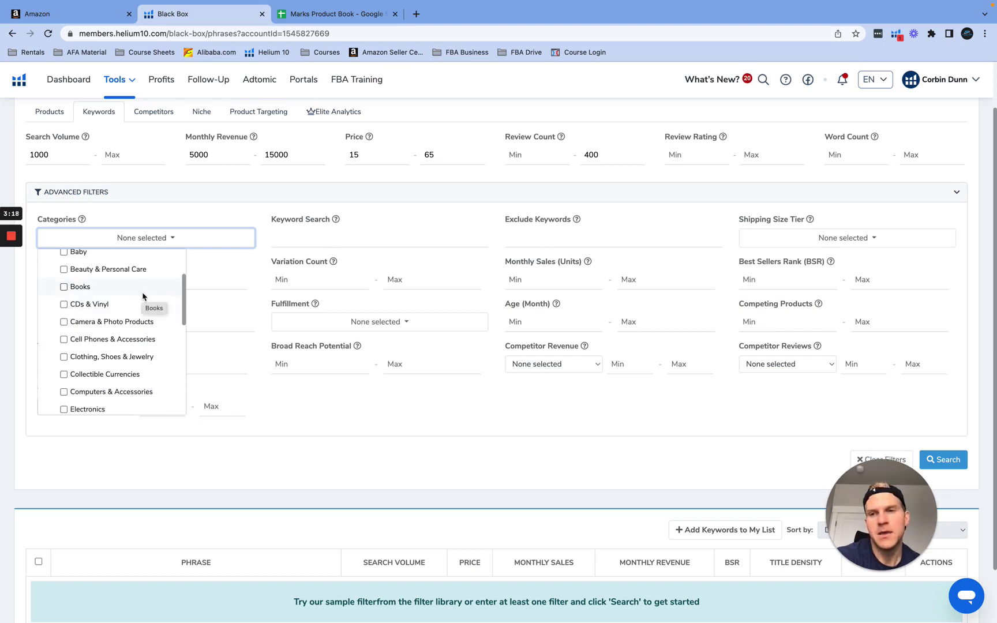
{"action": "scroll", "coordinate": [149, 309], "scroll_direction": "down", "scroll_amount": 1}
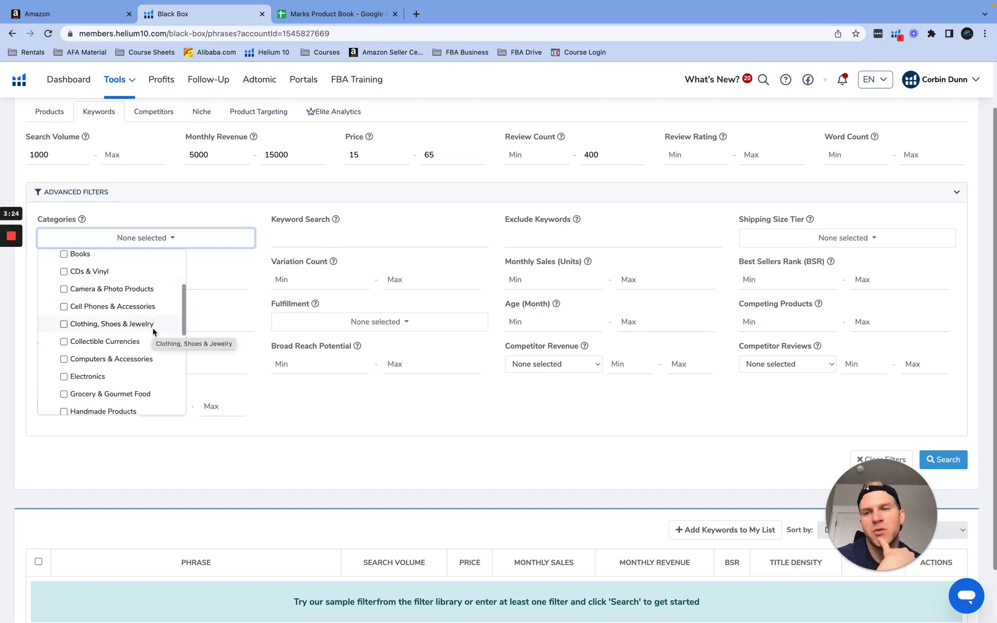
{"action": "scroll", "coordinate": [145, 348], "scroll_direction": "down", "scroll_amount": 2}
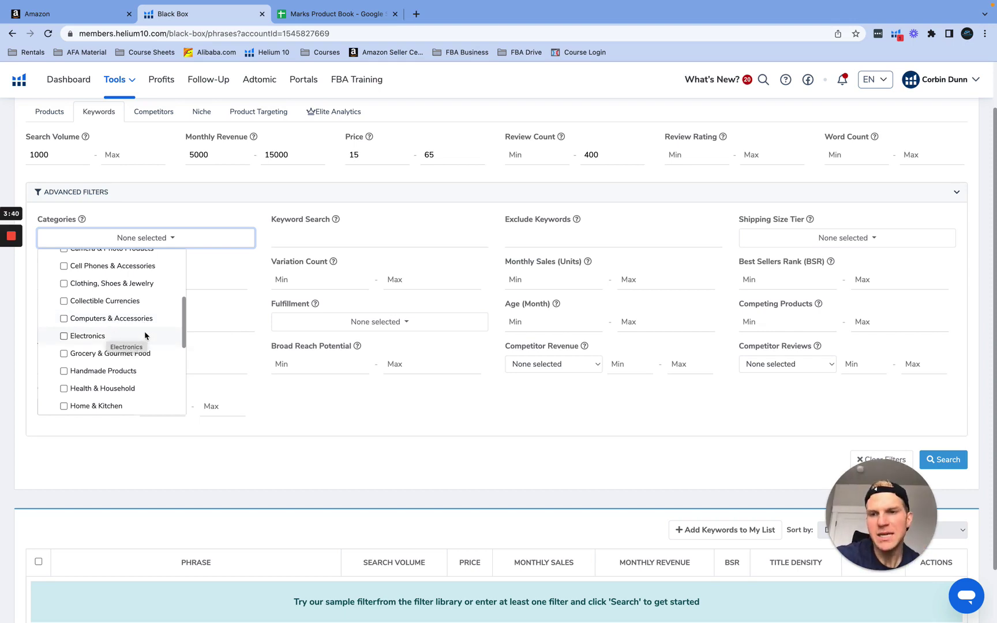
{"action": "scroll", "coordinate": [145, 336], "scroll_direction": "down", "scroll_amount": 1}
{"action": "scroll", "coordinate": [145, 333], "scroll_direction": "down", "scroll_amount": 2}
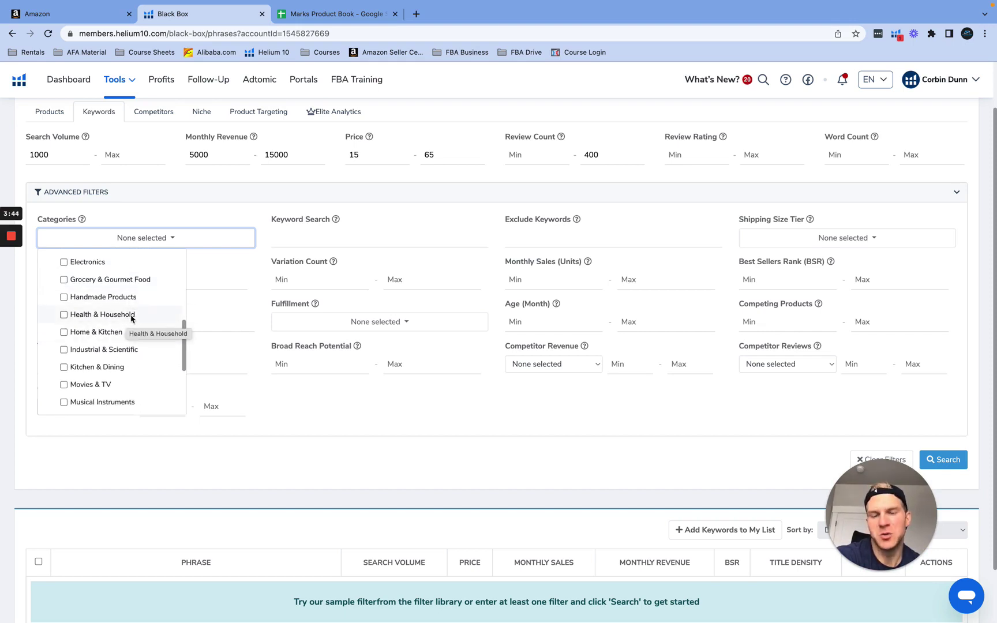
{"action": "scroll", "coordinate": [143, 315], "scroll_direction": "down", "scroll_amount": 1}
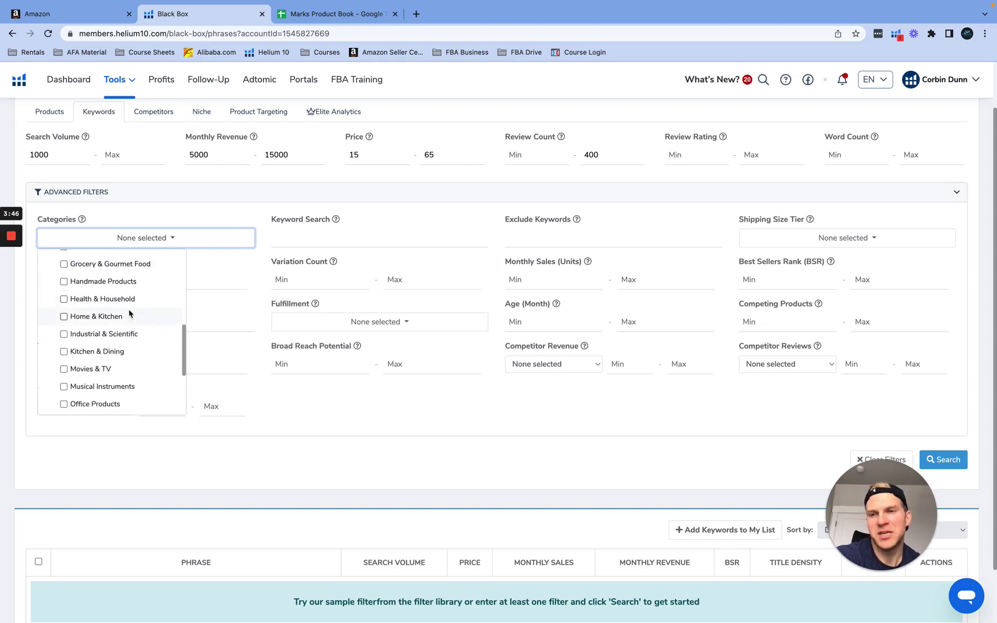
{"action": "scroll", "coordinate": [132, 321], "scroll_direction": "down", "scroll_amount": 1}
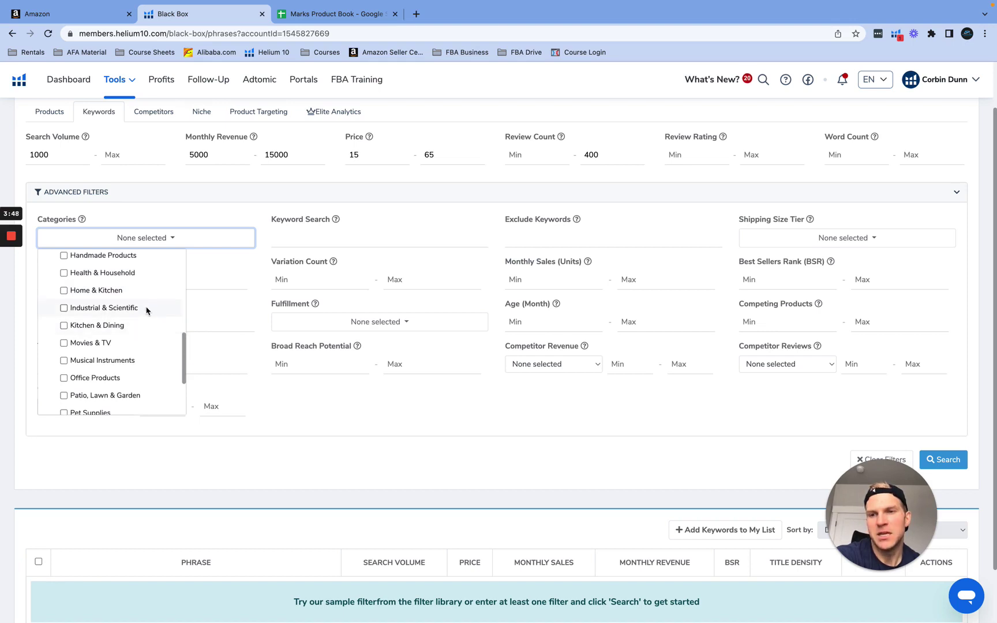
{"action": "scroll", "coordinate": [148, 311], "scroll_direction": "down", "scroll_amount": 1}
{"action": "scroll", "coordinate": [143, 322], "scroll_direction": "down", "scroll_amount": 1}
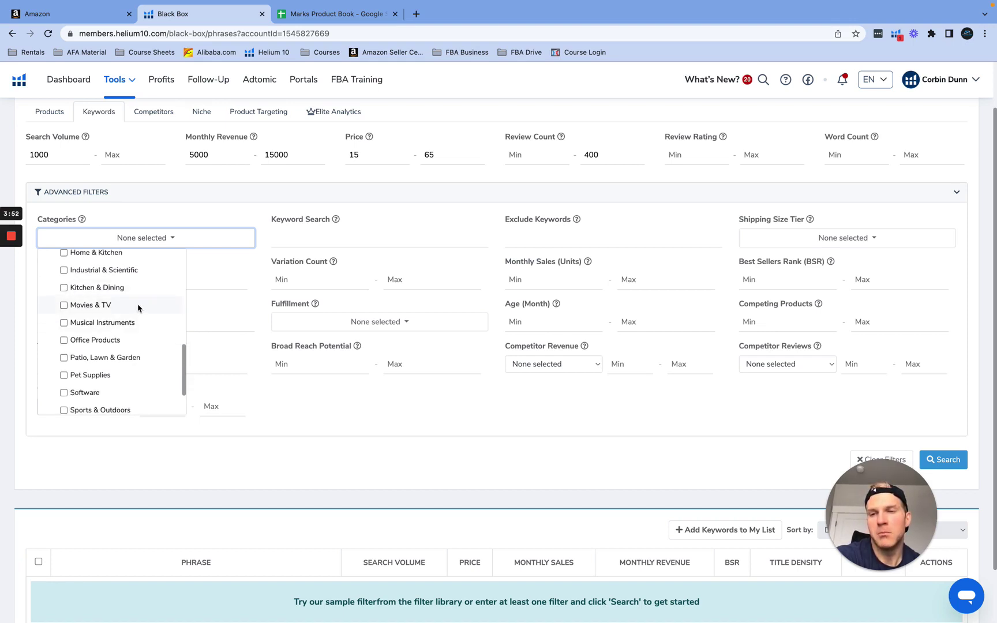
{"action": "scroll", "coordinate": [145, 335], "scroll_direction": "down", "scroll_amount": 1}
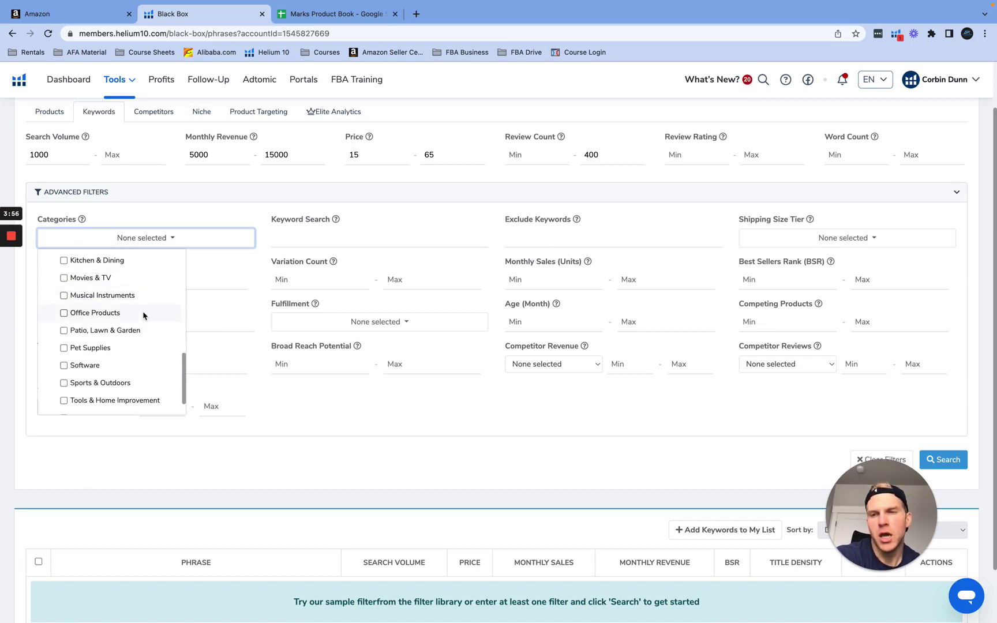
{"action": "scroll", "coordinate": [143, 315], "scroll_direction": "down", "scroll_amount": 1}
{"action": "scroll", "coordinate": [143, 316], "scroll_direction": "down", "scroll_amount": 2}
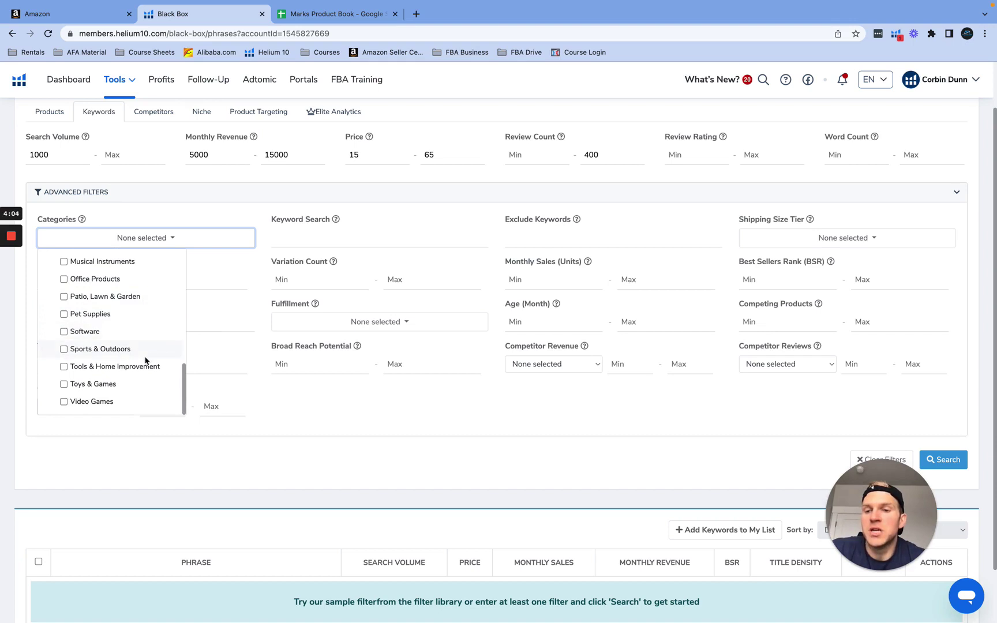
{"action": "scroll", "coordinate": [144, 357], "scroll_direction": "down", "scroll_amount": 1}
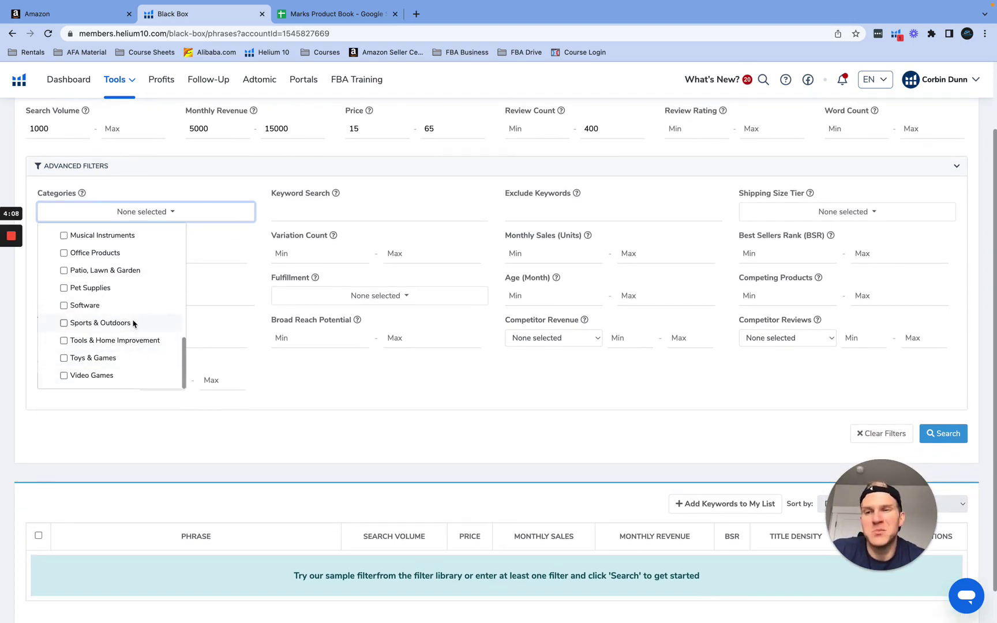
{"action": "scroll", "coordinate": [132, 324], "scroll_direction": "up", "scroll_amount": 5}
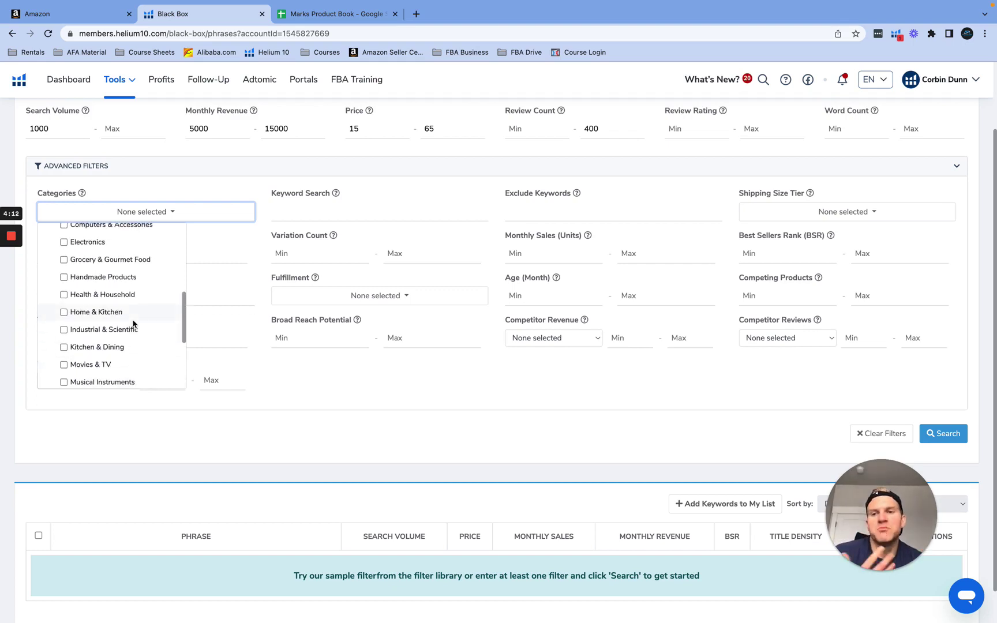
{"action": "scroll", "coordinate": [133, 324], "scroll_direction": "up", "scroll_amount": 4}
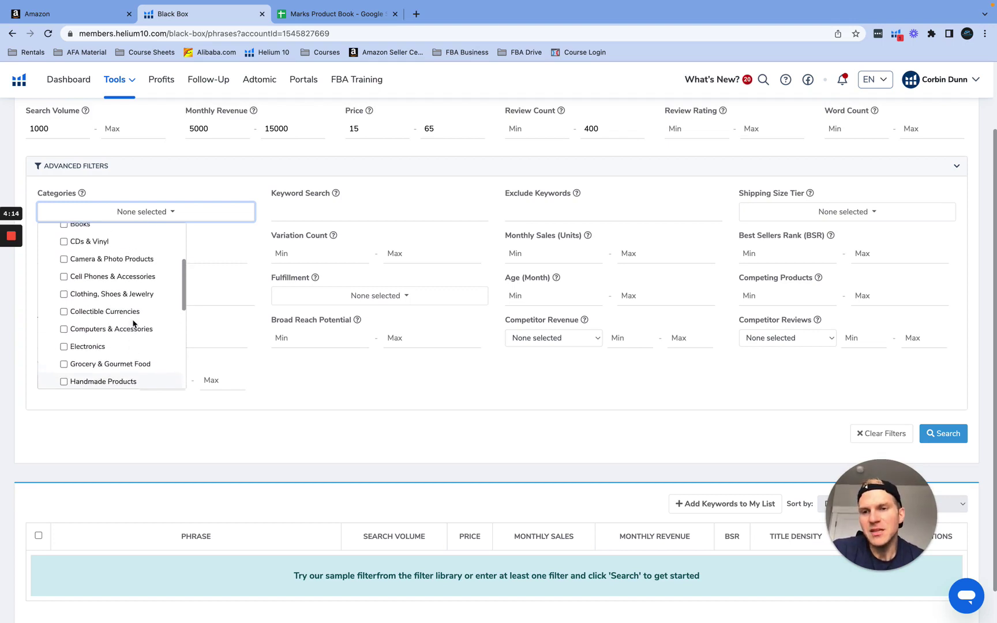
{"action": "scroll", "coordinate": [115, 275], "scroll_direction": "up", "scroll_amount": 3}
Restrict the categories to Patio, Lawn & Garden and Pet Supplies, and run the keyword search.
{"action": "scroll", "coordinate": [114, 271], "scroll_direction": "down", "scroll_amount": 10}
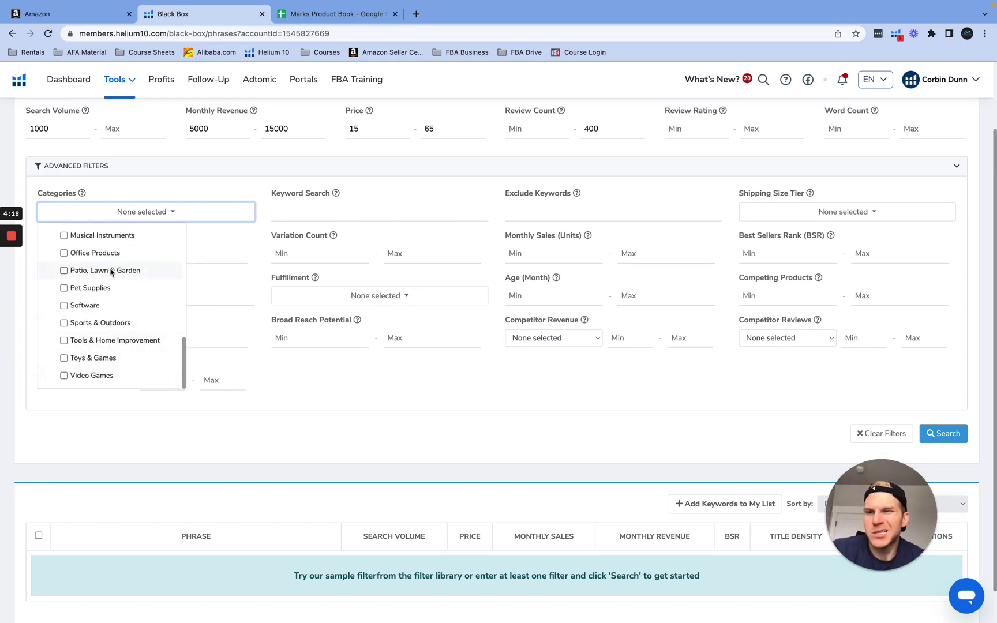
{"action": "left_click", "coordinate": [111, 271]}
{"action": "scroll", "coordinate": [111, 272], "scroll_direction": "up", "scroll_amount": 1}
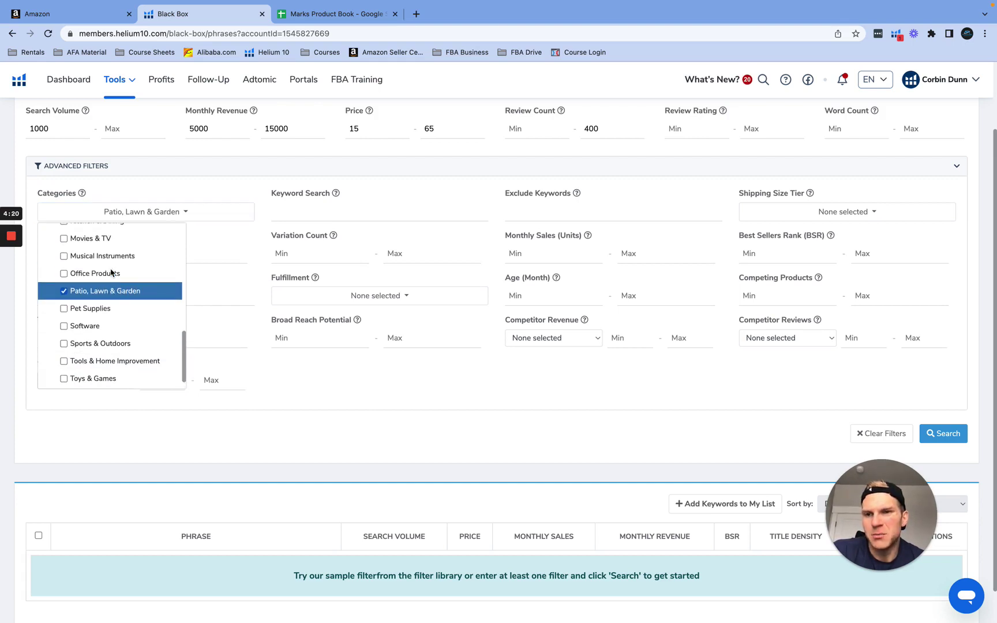
{"action": "left_click", "coordinate": [111, 311]}
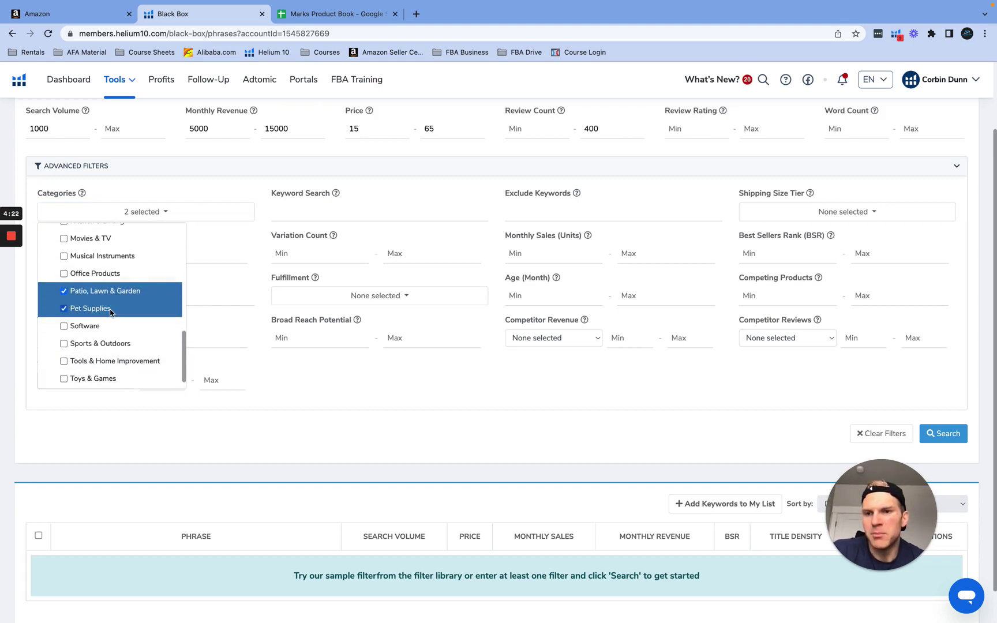
{"action": "left_click", "coordinate": [935, 438]}
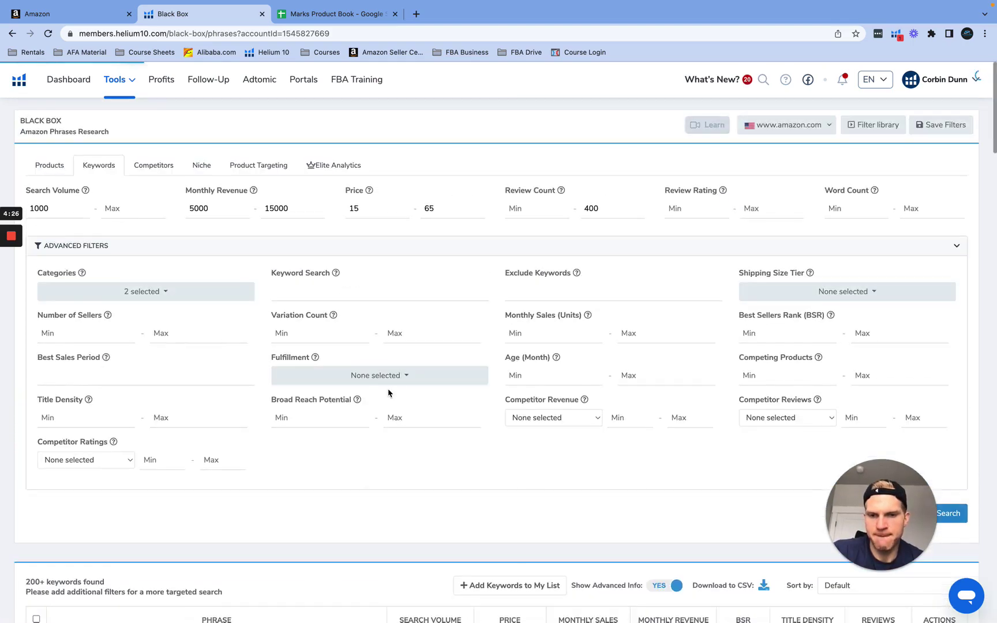
Open the Amazon search results for the found phrase "hummingbird nest" and look through the listings.
{"action": "scroll", "coordinate": [388, 393], "scroll_direction": "down", "scroll_amount": 6}
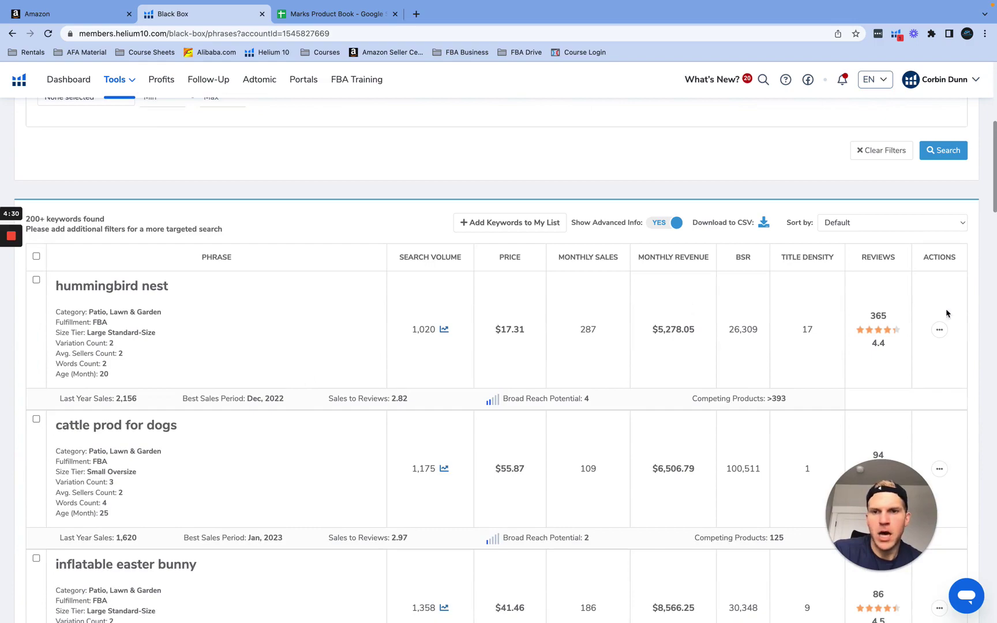
{"action": "left_click", "coordinate": [939, 330]}
{"action": "left_click", "coordinate": [906, 354]}
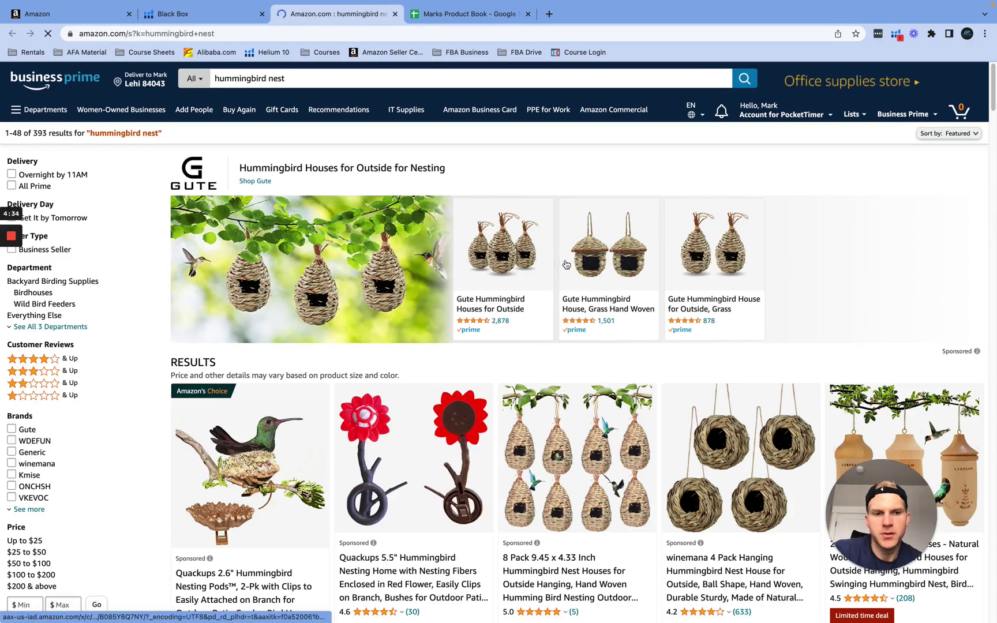
{"action": "scroll", "coordinate": [580, 271], "scroll_direction": "down", "scroll_amount": 6}
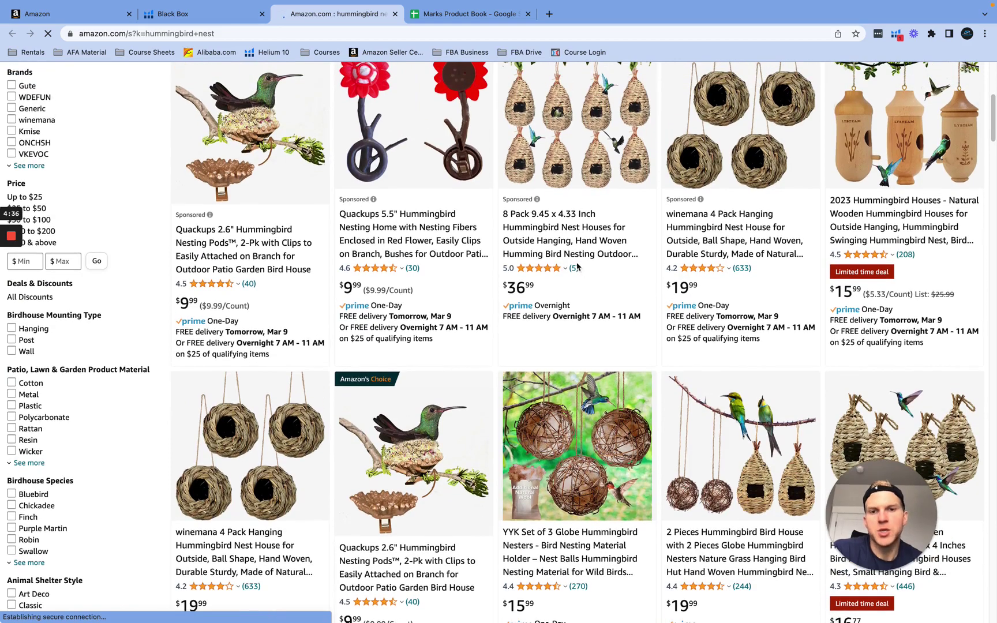
Look through the "hummingbird nest" listings and run the Helium 10 Xray product research on these search results.
{"action": "scroll", "coordinate": [577, 271], "scroll_direction": "down", "scroll_amount": 1}
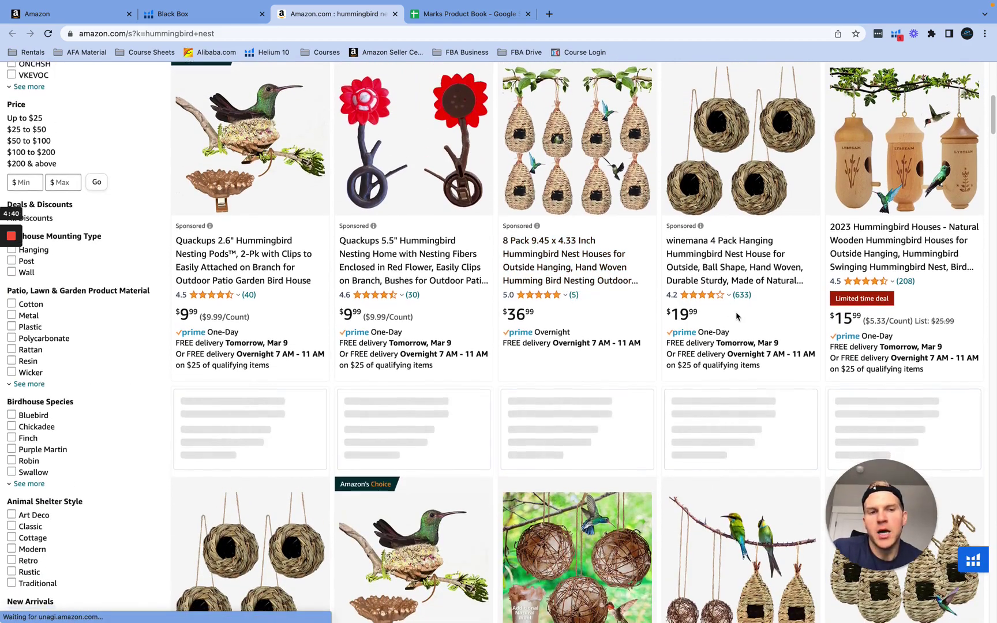
{"action": "scroll", "coordinate": [574, 303], "scroll_direction": "down", "scroll_amount": 5}
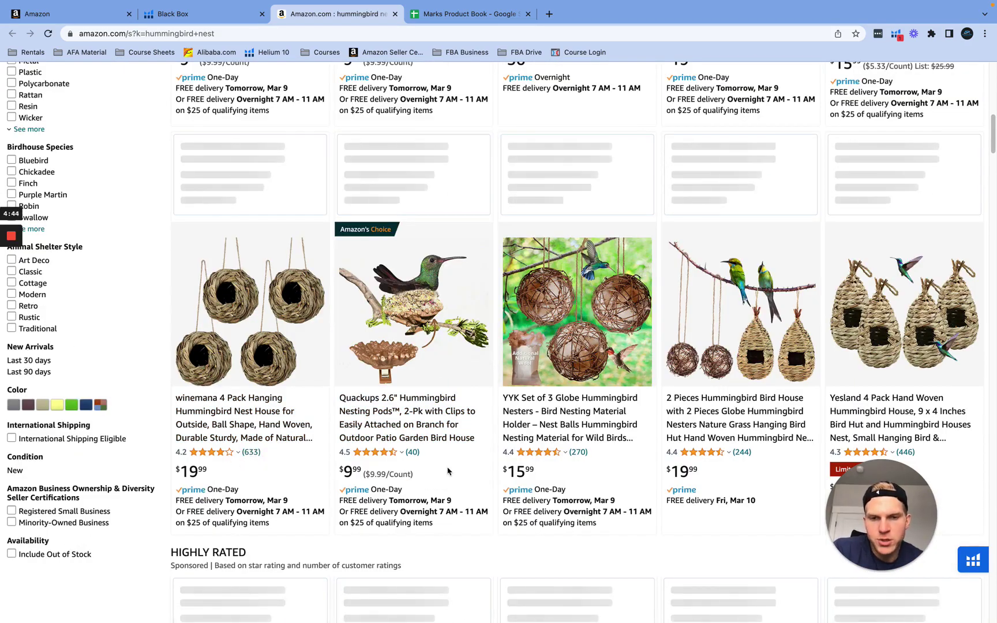
{"action": "scroll", "coordinate": [553, 465], "scroll_direction": "down", "scroll_amount": 12}
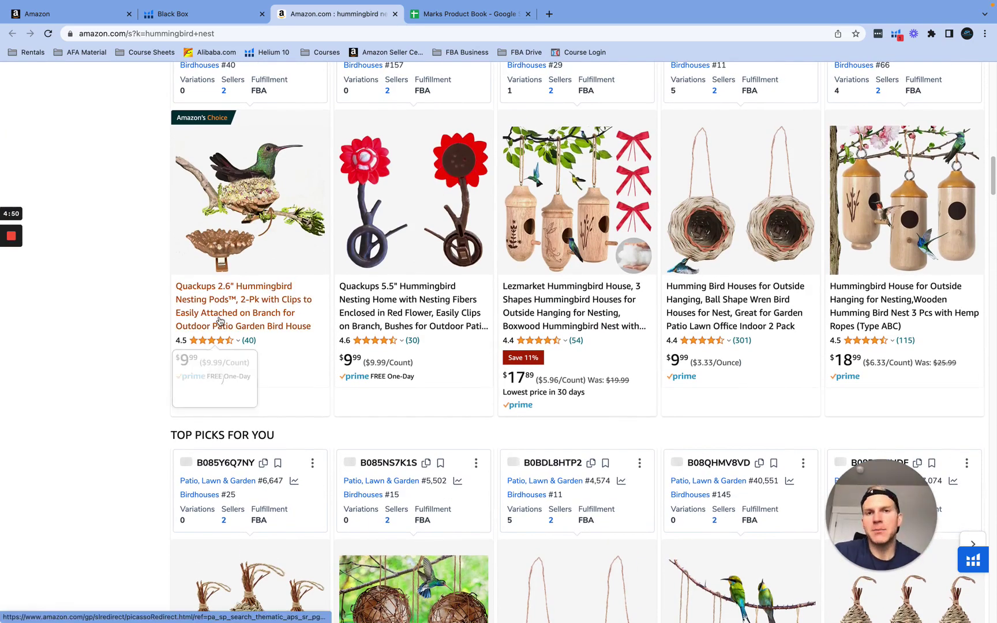
{"action": "scroll", "coordinate": [734, 290], "scroll_direction": "up", "scroll_amount": 9}
{"action": "scroll", "coordinate": [734, 290], "scroll_direction": "up", "scroll_amount": 9}
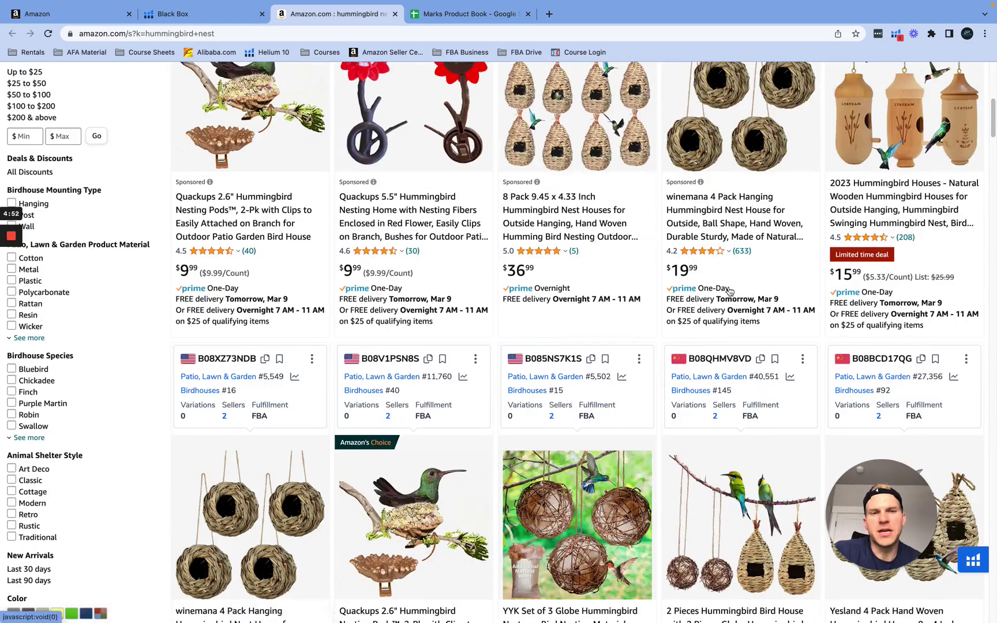
{"action": "left_click", "coordinate": [896, 34]}
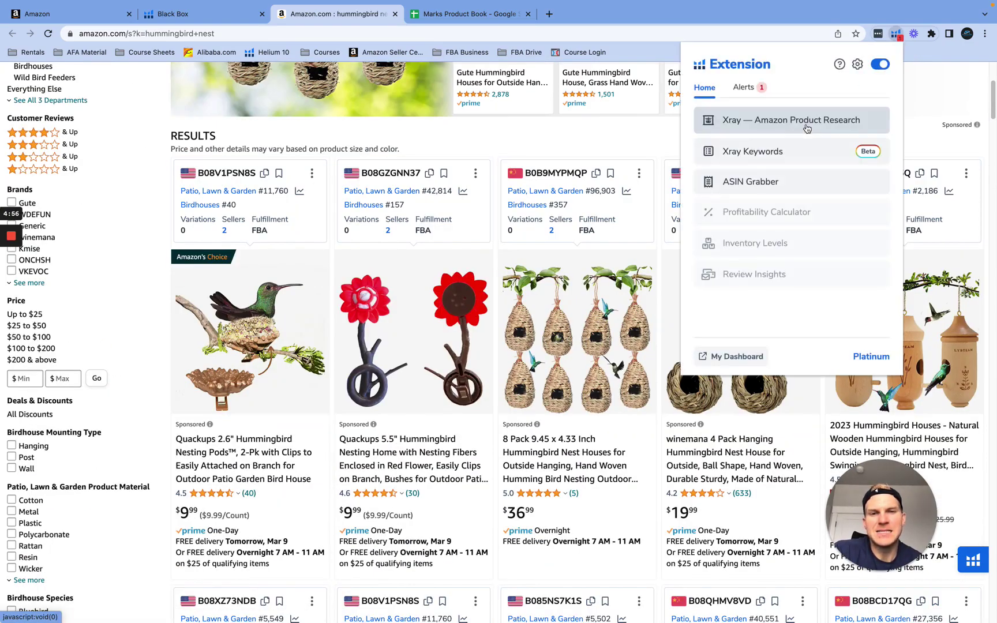
{"action": "left_click", "coordinate": [775, 130]}
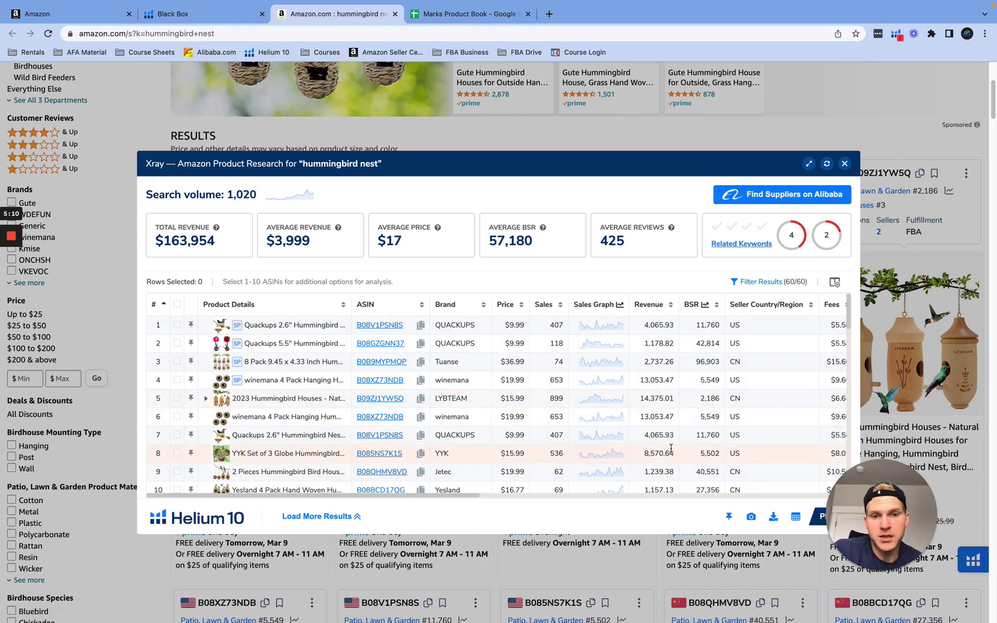
Examine the sales, revenue, ratings and review count columns of the listed products in the Xray table.
{"action": "scroll", "coordinate": [670, 449], "scroll_direction": "down", "scroll_amount": 1}
{"action": "scroll", "coordinate": [644, 443], "scroll_direction": "right", "scroll_amount": 5}
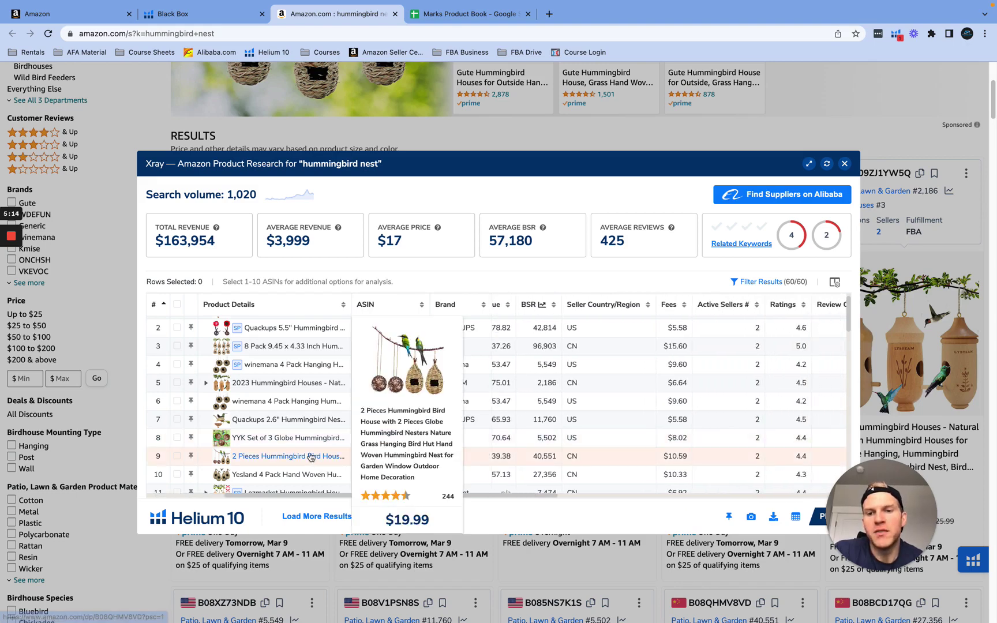
{"action": "mouse_move", "coordinate": [312, 407]}
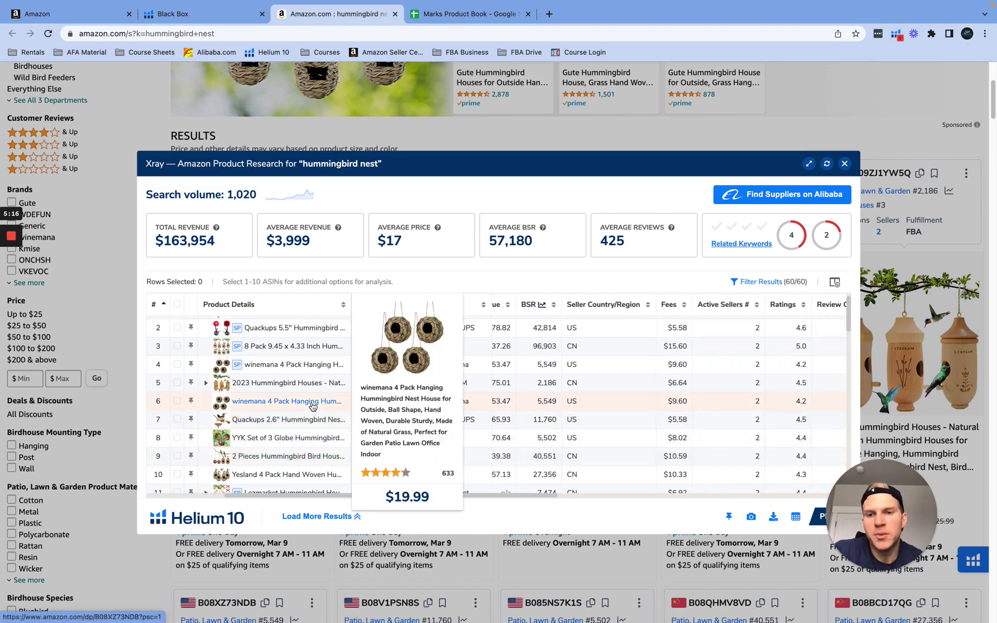
{"action": "scroll", "coordinate": [634, 431], "scroll_direction": "right", "scroll_amount": 1}
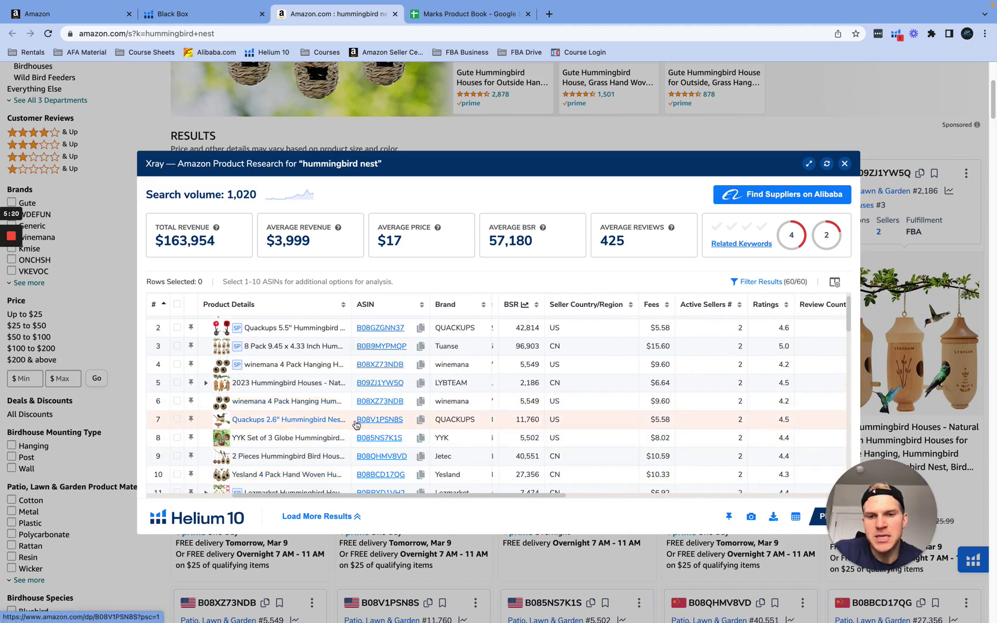
{"action": "scroll", "coordinate": [511, 446], "scroll_direction": "right", "scroll_amount": 10}
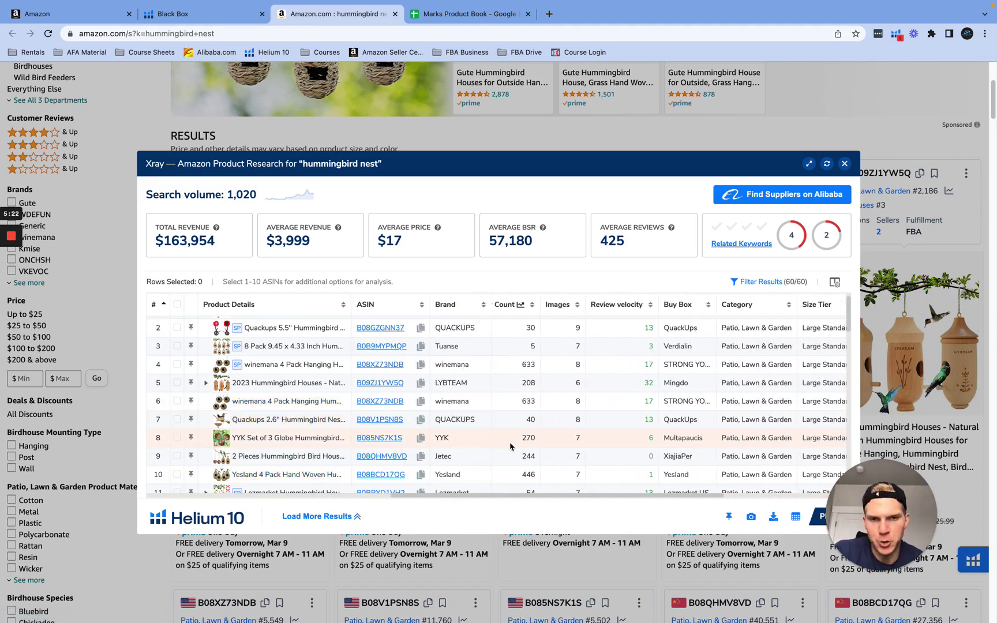
{"action": "scroll", "coordinate": [557, 433], "scroll_direction": "left", "scroll_amount": 3}
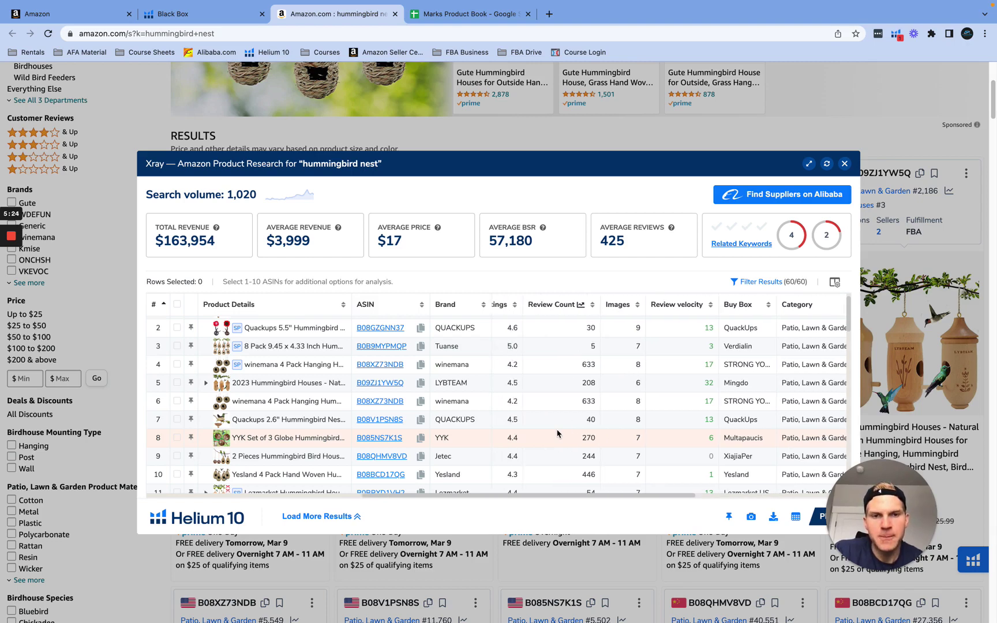
{"action": "scroll", "coordinate": [611, 426], "scroll_direction": "left", "scroll_amount": 15}
{"action": "scroll", "coordinate": [754, 413], "scroll_direction": "right", "scroll_amount": 8}
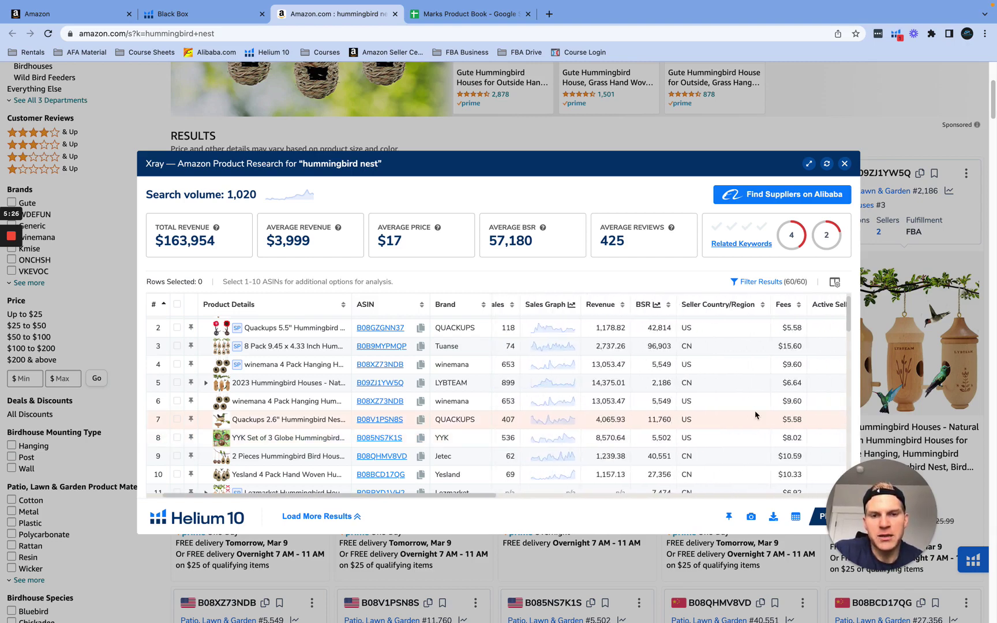
{"action": "scroll", "coordinate": [756, 415], "scroll_direction": "right", "scroll_amount": 4}
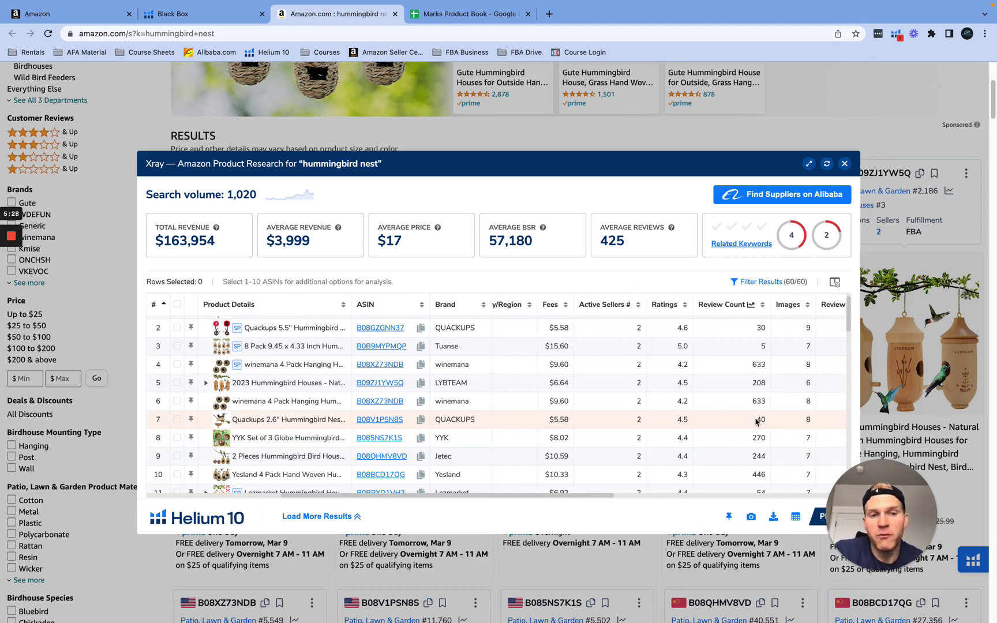
{"action": "scroll", "coordinate": [754, 463], "scroll_direction": "down", "scroll_amount": 3}
{"action": "scroll", "coordinate": [752, 464], "scroll_direction": "up", "scroll_amount": 5}
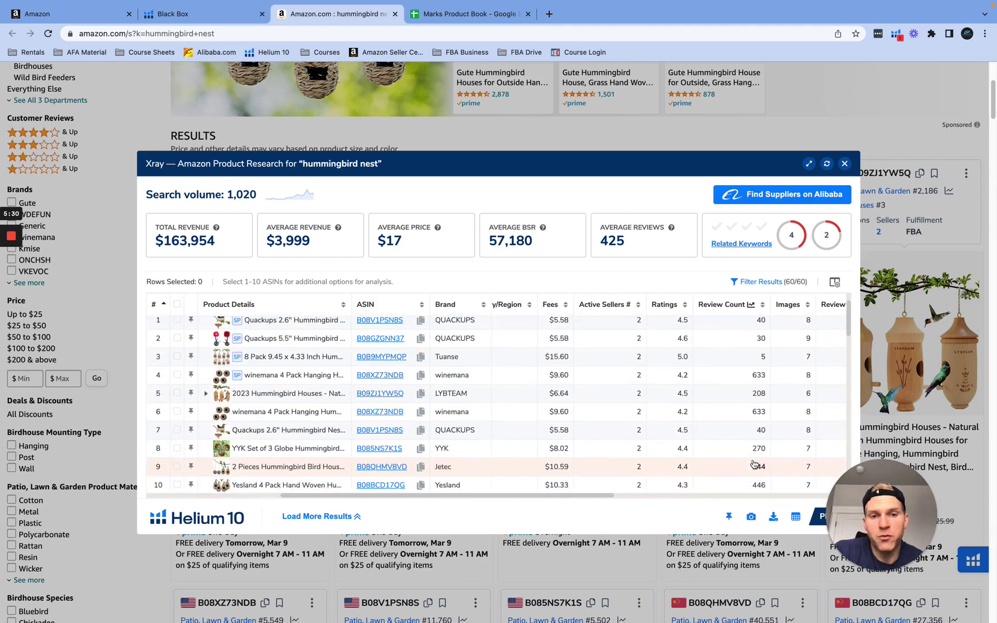
{"action": "scroll", "coordinate": [751, 464], "scroll_direction": "left", "scroll_amount": 8}
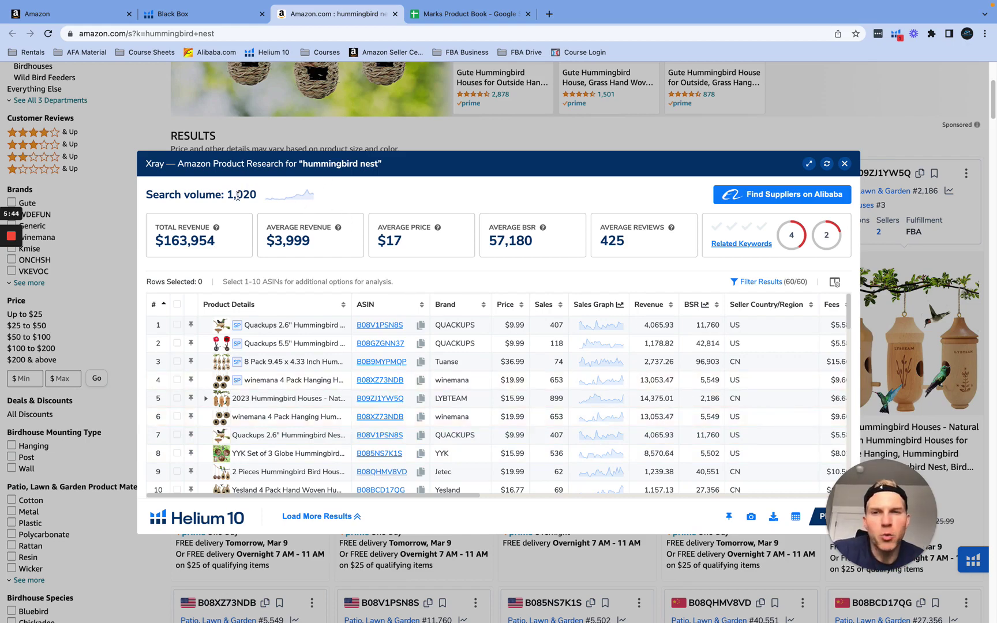
Check the search volume history for "hummingbird nest", and review the competing products and seasonal product criteria in the Google Sheet.
{"action": "left_click", "coordinate": [298, 200]}
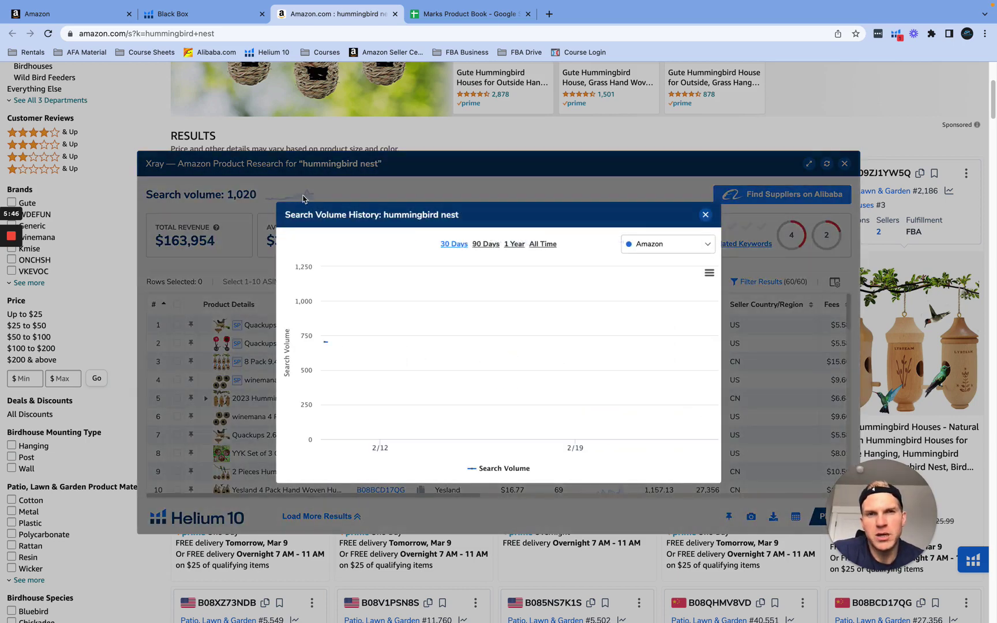
{"action": "left_click", "coordinate": [705, 215]}
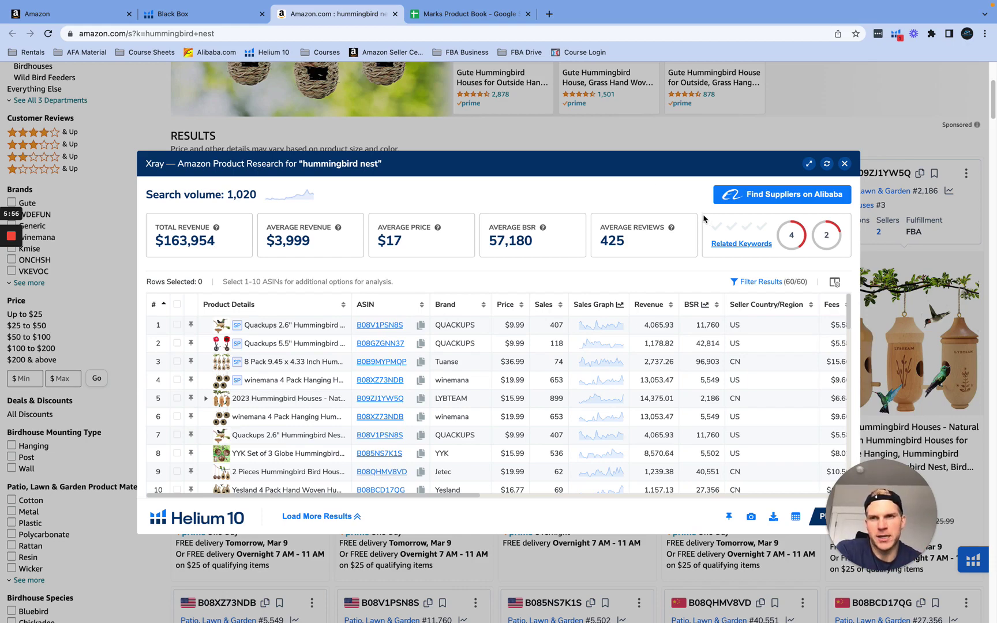
{"action": "left_click", "coordinate": [490, 13]}
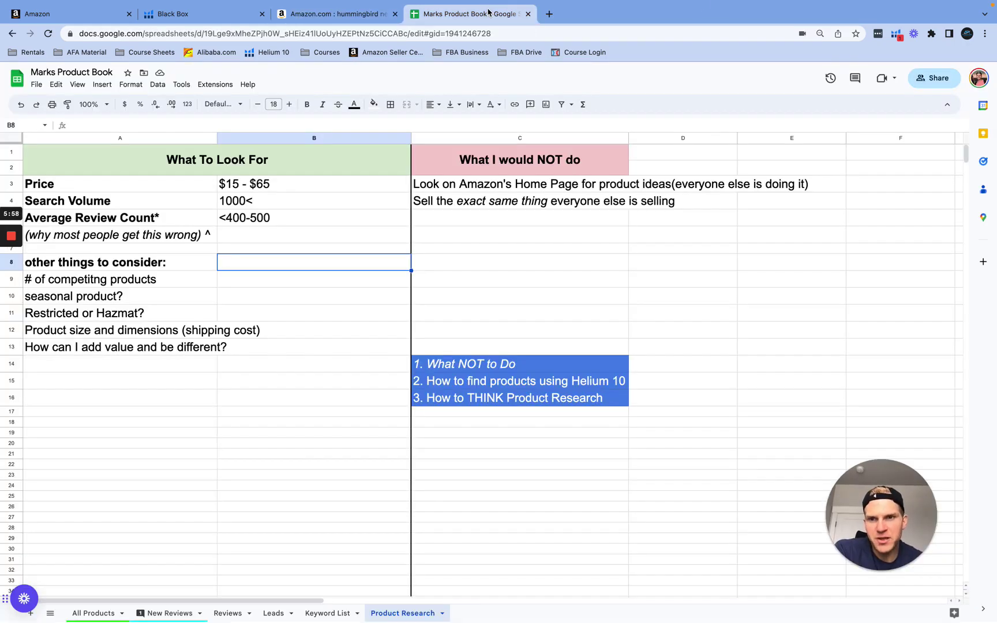
{"action": "left_click", "coordinate": [110, 270]}
{"action": "left_click", "coordinate": [111, 285]}
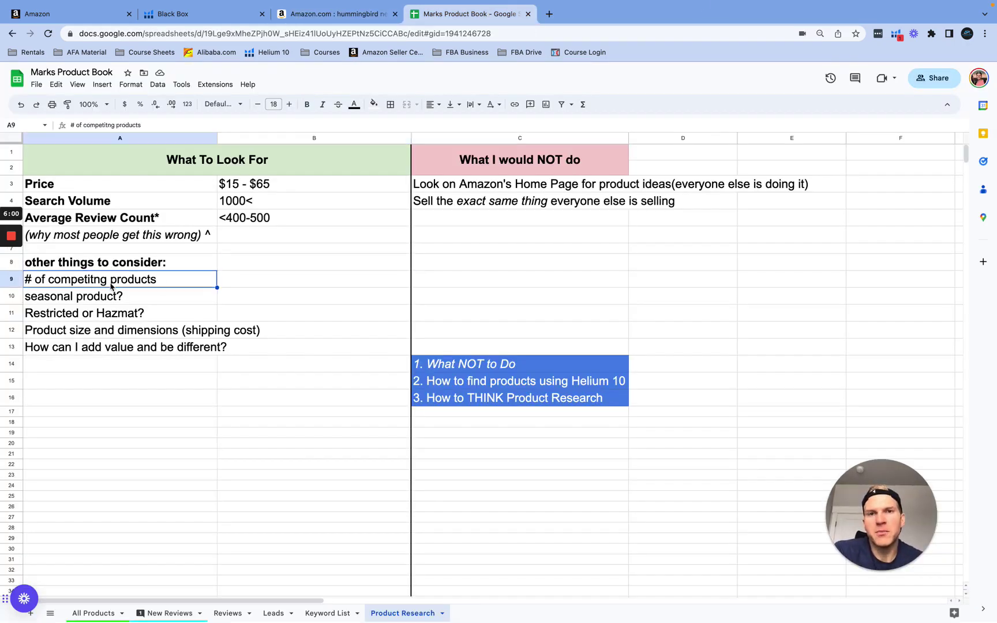
{"action": "left_click", "coordinate": [110, 303]}
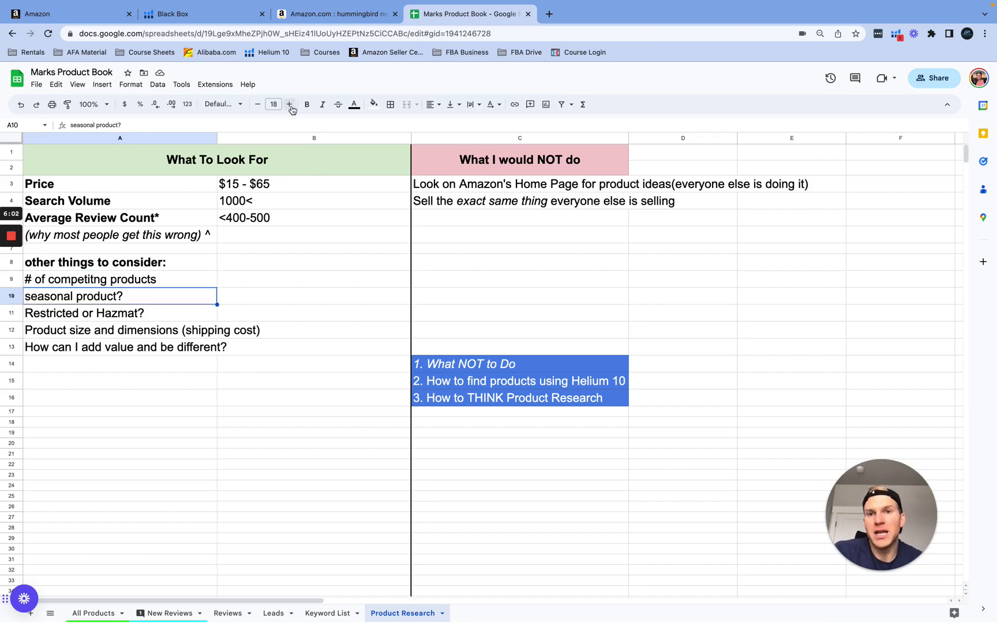
Return to Xray on Amazon and view the all-time search volume history for "hummingbird nest" to judge seasonality.
{"action": "left_click", "coordinate": [306, 19]}
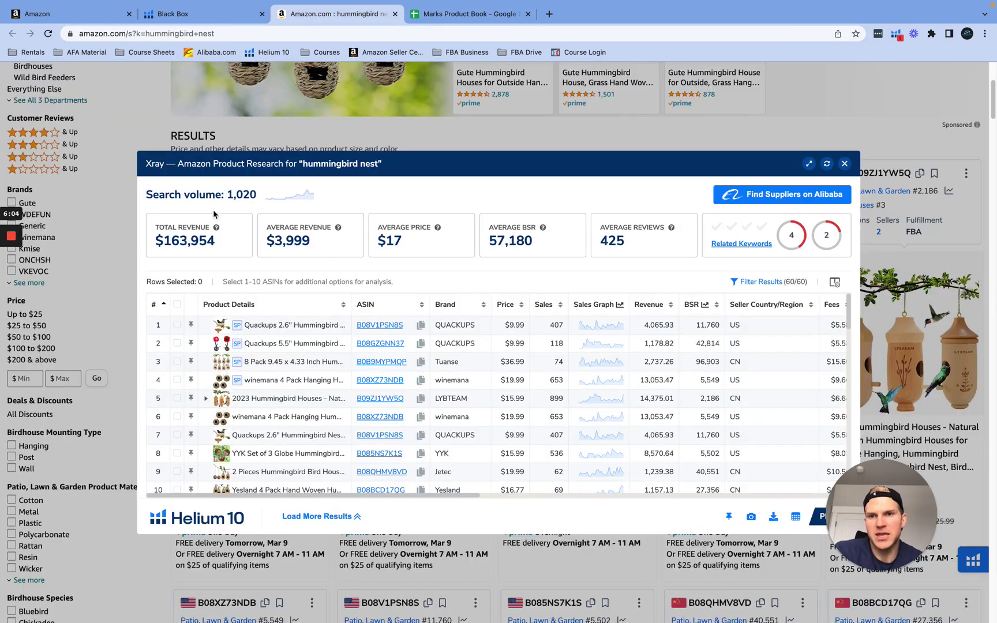
{"action": "left_click", "coordinate": [297, 203]}
{"action": "left_click", "coordinate": [544, 244]}
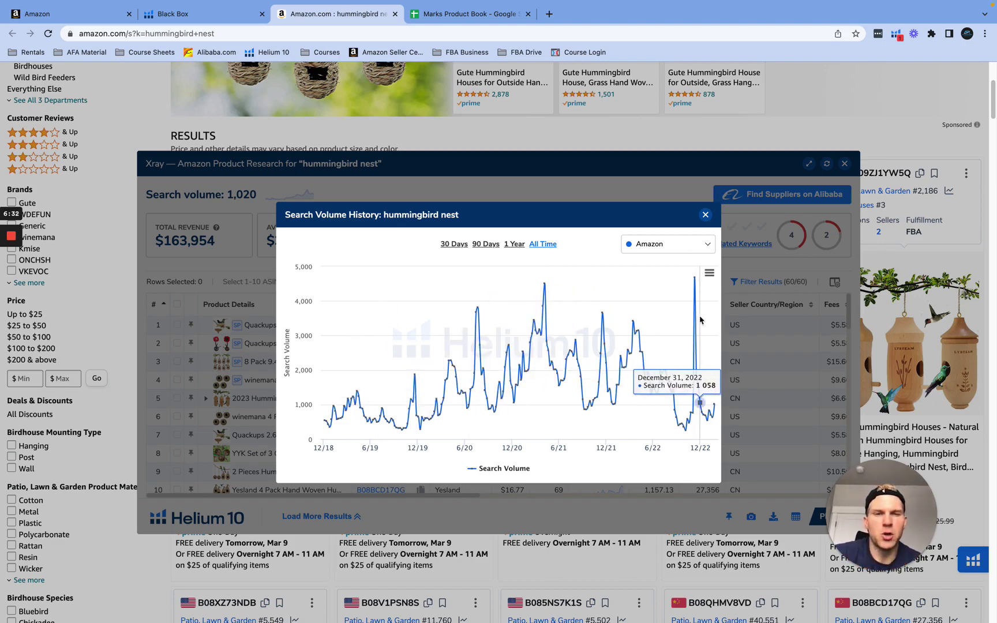
{"action": "left_click", "coordinate": [705, 215]}
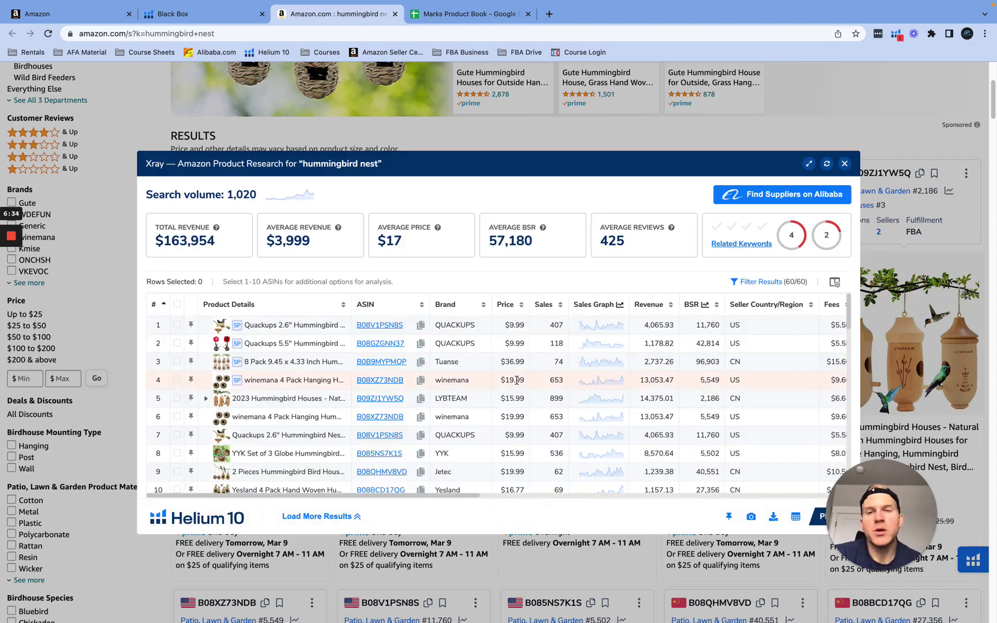
{"action": "scroll", "coordinate": [516, 380], "scroll_direction": "down", "scroll_amount": 1}
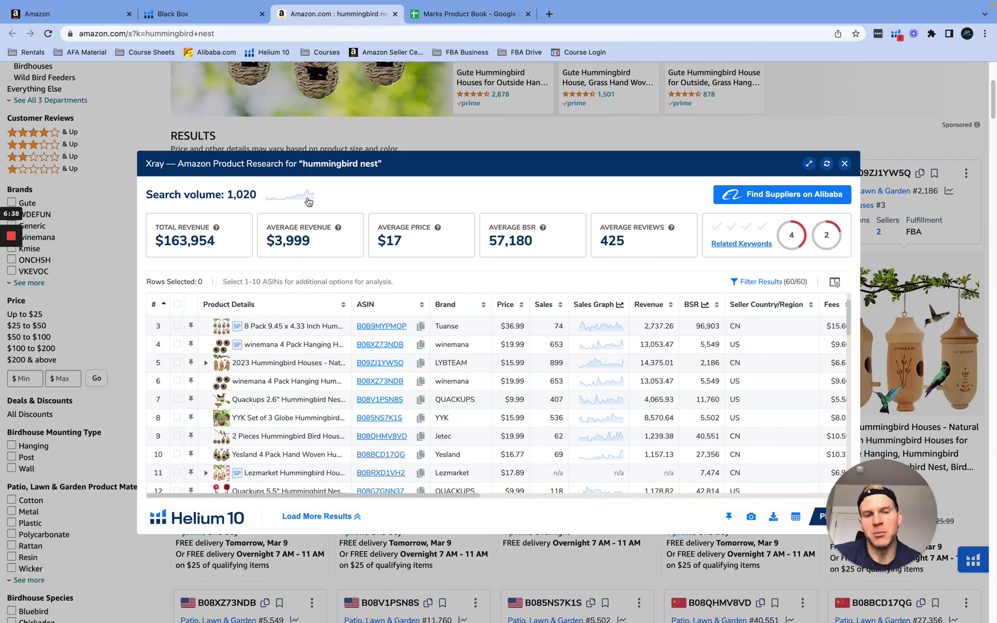
Review the "Restricted or Hazmat?" and product size and dimensions criteria in the Google Sheet, and compare them with the Xray products.
{"action": "left_click", "coordinate": [439, 16]}
{"action": "left_click", "coordinate": [140, 313]}
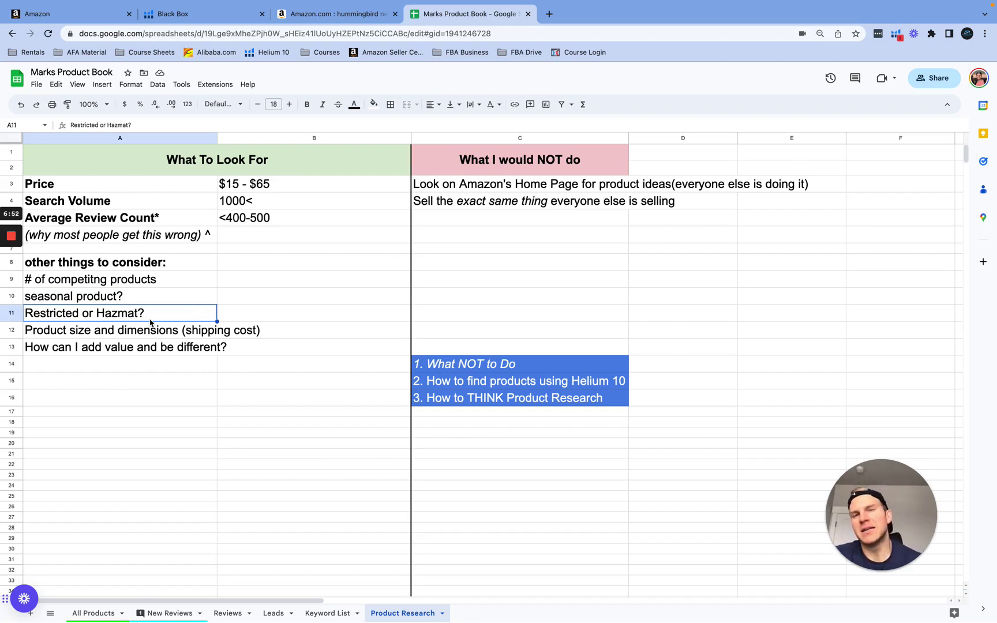
{"action": "left_click", "coordinate": [166, 334]}
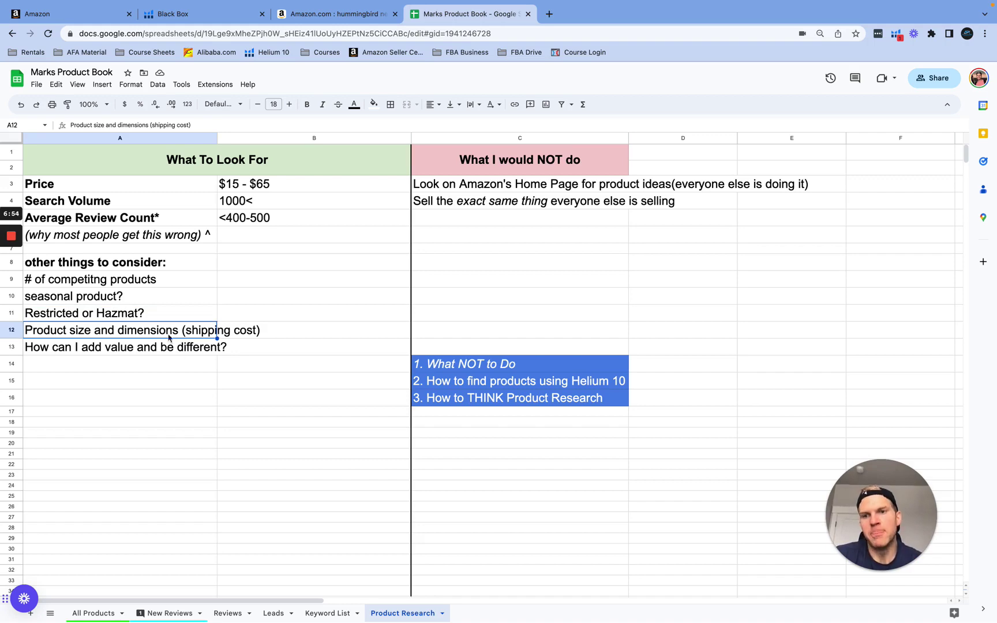
{"action": "left_click", "coordinate": [337, 13]}
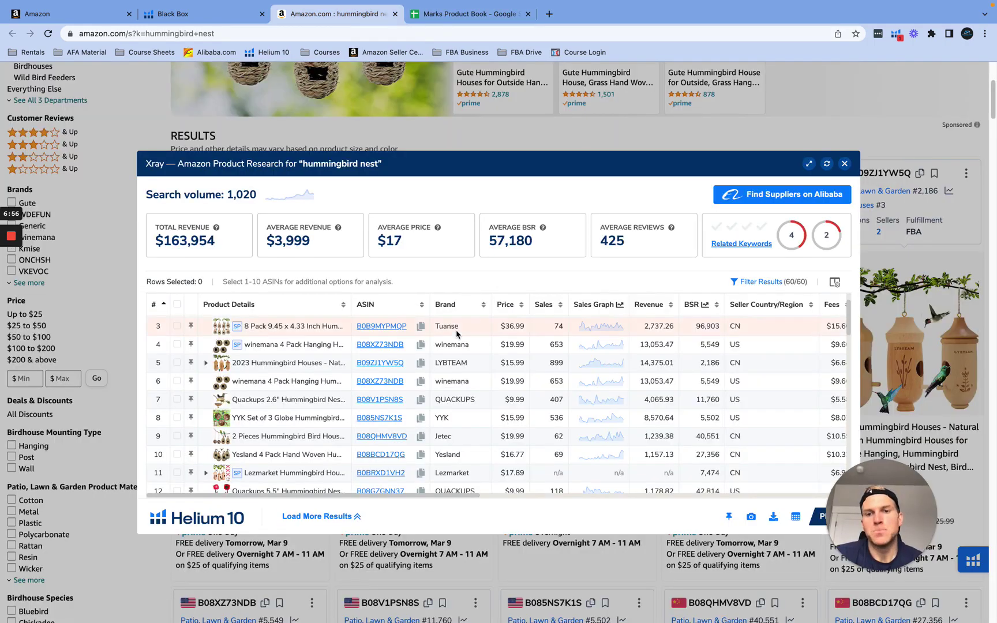
{"action": "mouse_move", "coordinate": [258, 443]}
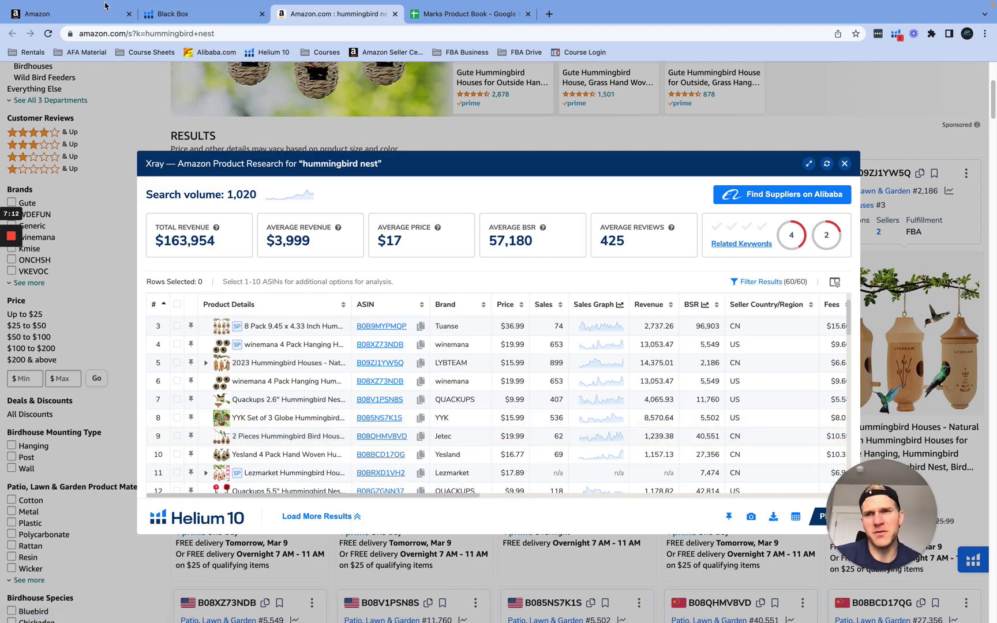
Go back to the Google Sheet and review the criterion "How can I add value and be different?".
{"action": "left_click", "coordinate": [80, 10]}
{"action": "left_click", "coordinate": [338, 14]}
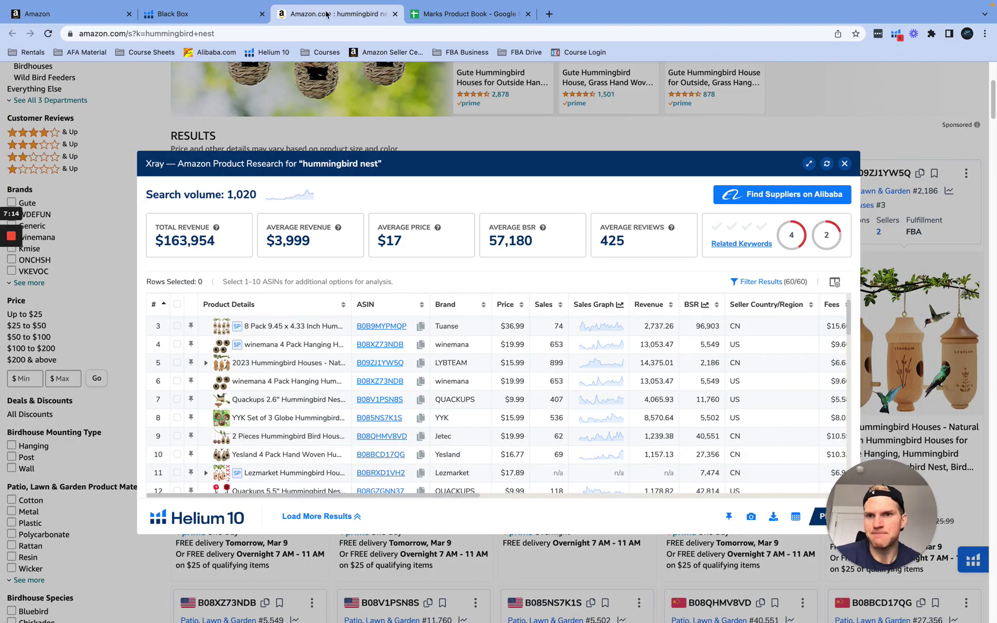
{"action": "left_click", "coordinate": [467, 13]}
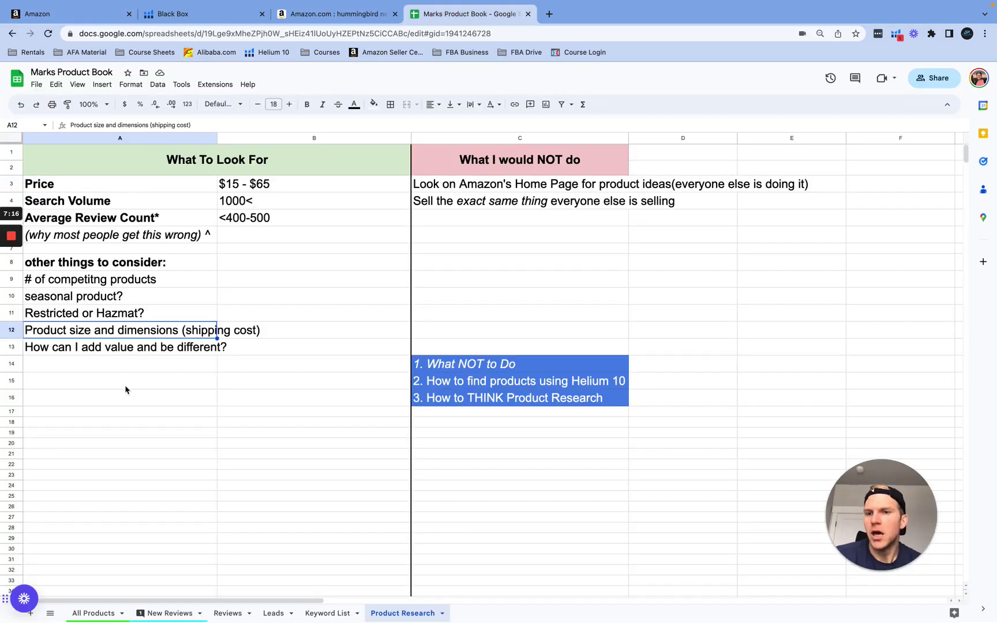
{"action": "left_click", "coordinate": [112, 351]}
Close the Xray analysis on Amazon and examine the hummingbird nest listings for ways to differentiate, including the 2-piece bird house set's rating.
{"action": "left_click", "coordinate": [323, 16]}
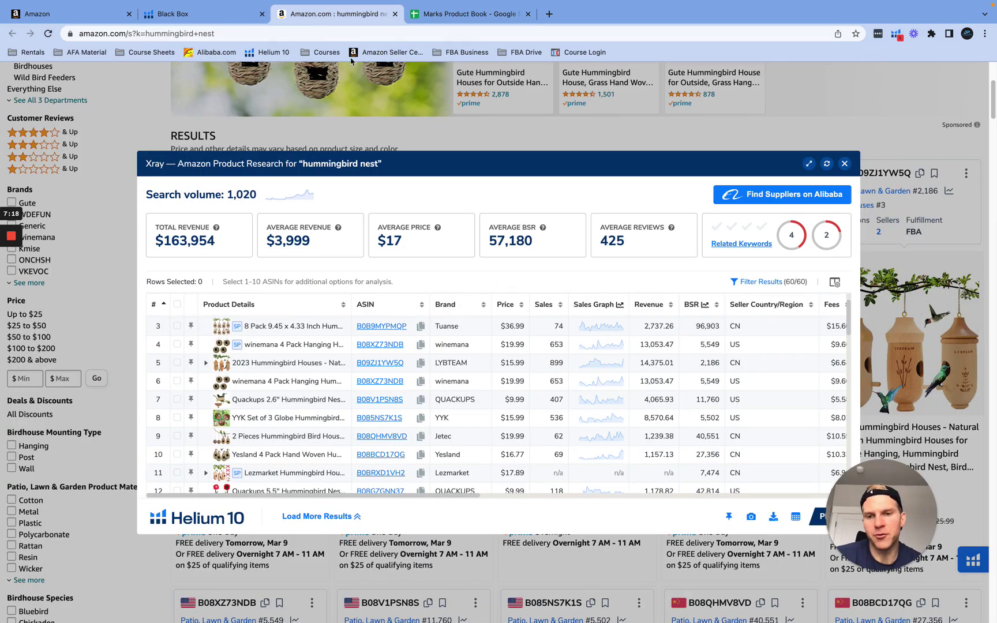
{"action": "scroll", "coordinate": [396, 225], "scroll_direction": "down", "scroll_amount": 1}
{"action": "scroll", "coordinate": [462, 375], "scroll_direction": "down", "scroll_amount": 3}
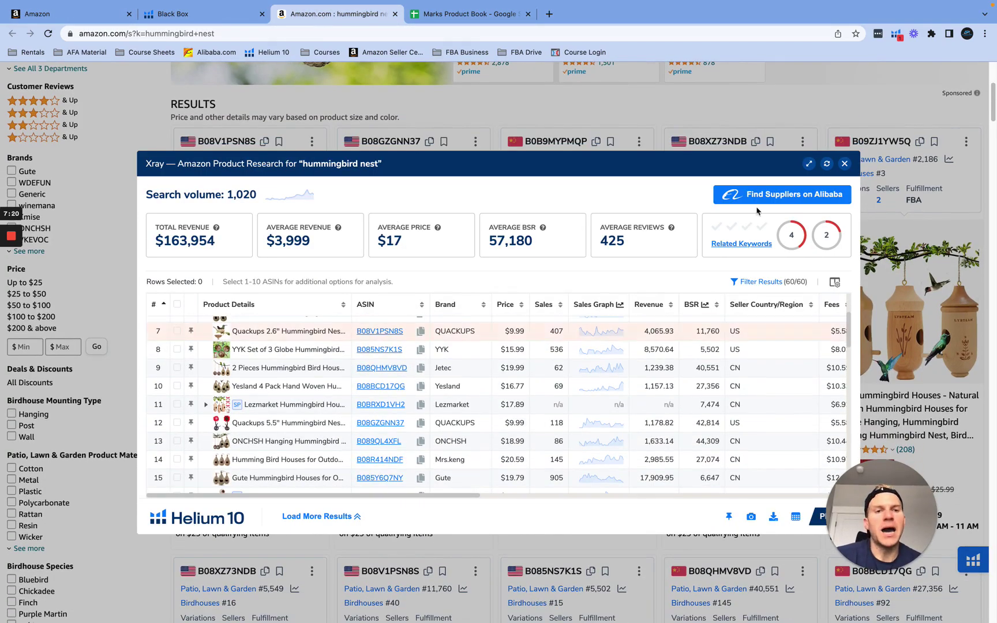
{"action": "left_click", "coordinate": [845, 164]}
{"action": "scroll", "coordinate": [724, 308], "scroll_direction": "down", "scroll_amount": 5}
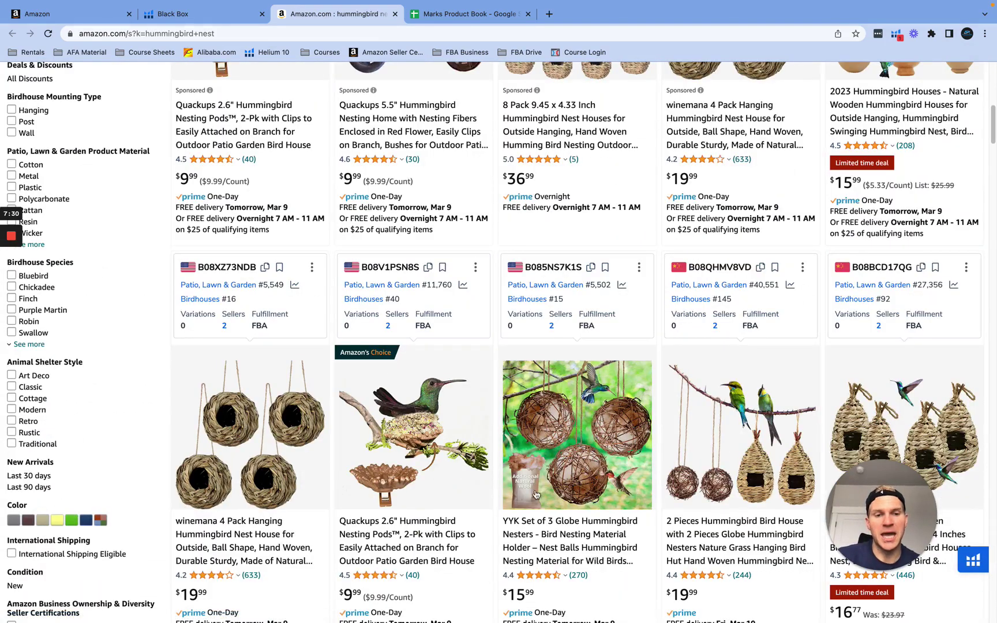
{"action": "scroll", "coordinate": [713, 471], "scroll_direction": "down", "scroll_amount": 2}
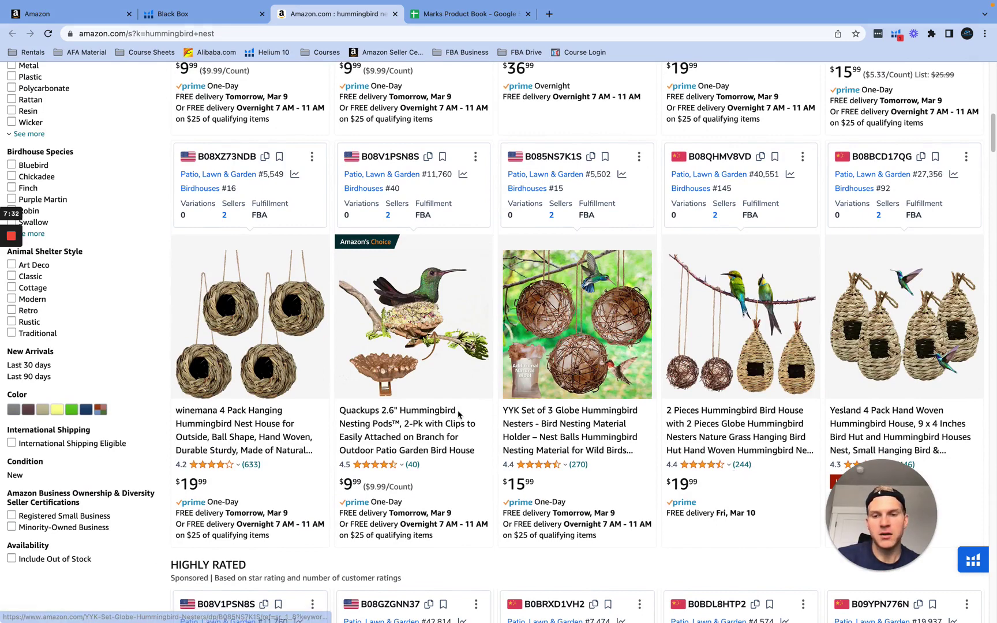
{"action": "scroll", "coordinate": [461, 412], "scroll_direction": "down", "scroll_amount": 2}
{"action": "left_click", "coordinate": [724, 369]}
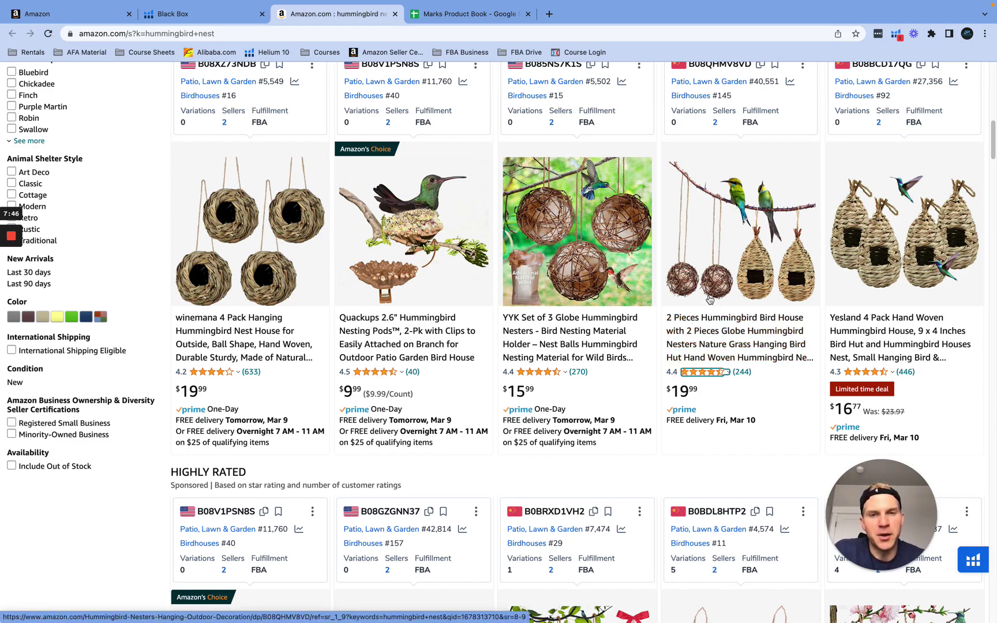
Look over more hummingbird nest listings, return to the Black Box keyword results, and review the phrases down to "inflatable easter bunny".
{"action": "scroll", "coordinate": [710, 299], "scroll_direction": "down", "scroll_amount": 7}
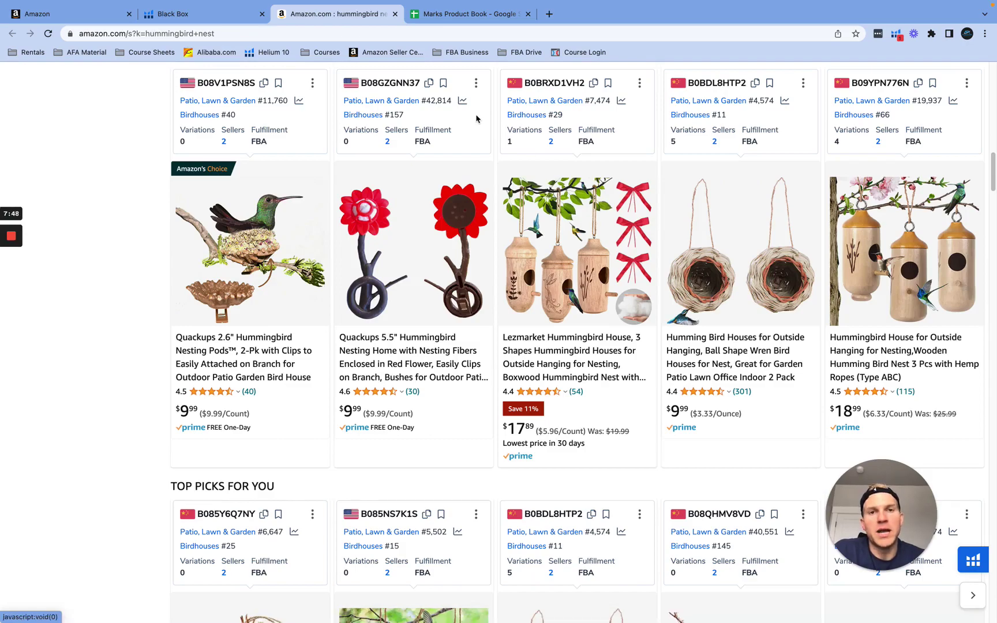
{"action": "scroll", "coordinate": [474, 117], "scroll_direction": "up", "scroll_amount": 7}
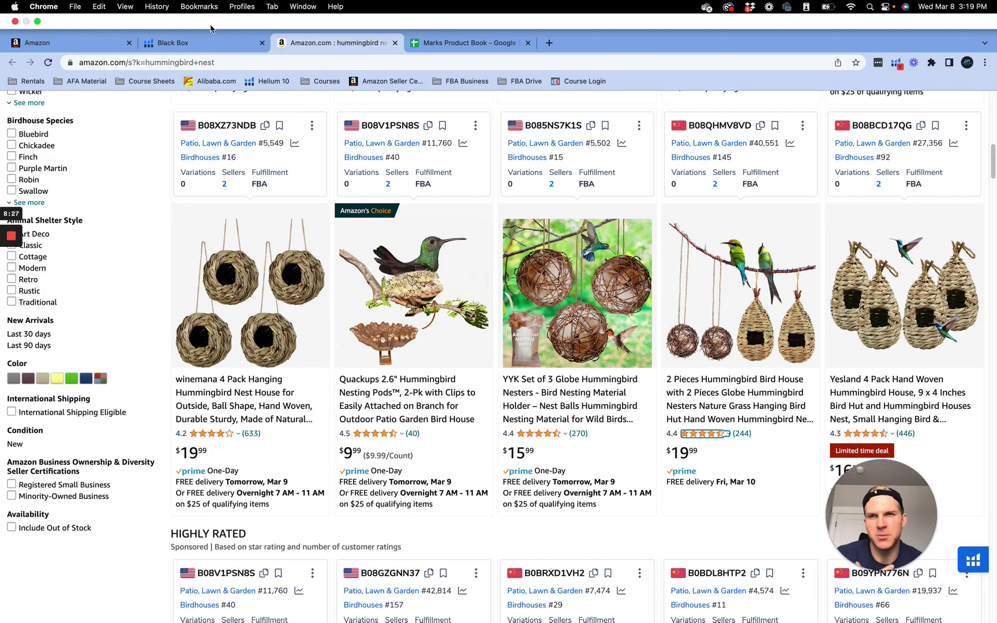
{"action": "left_click", "coordinate": [194, 13]}
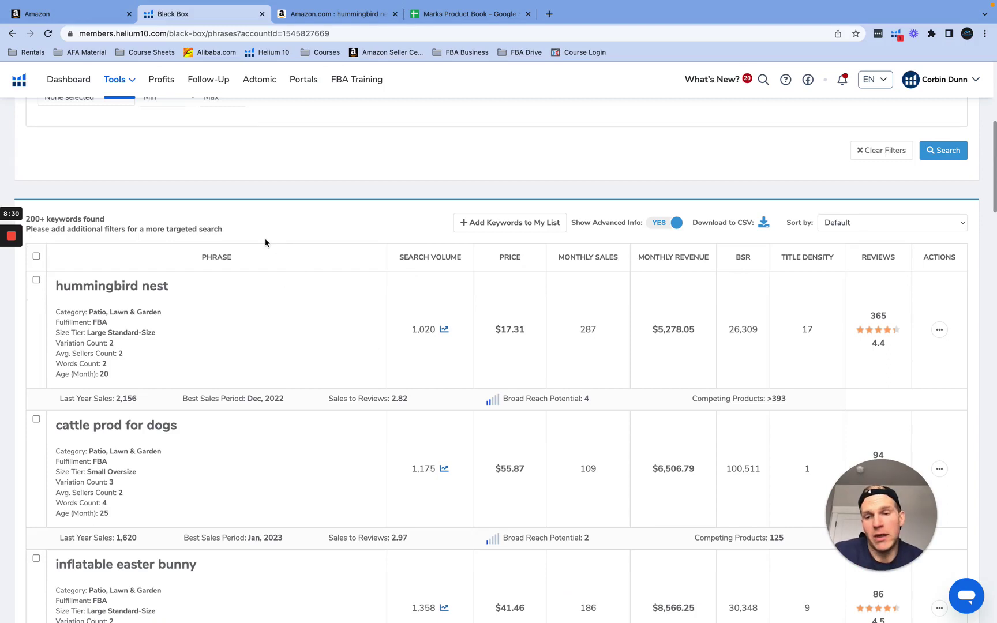
{"action": "scroll", "coordinate": [265, 242], "scroll_direction": "down", "scroll_amount": 3}
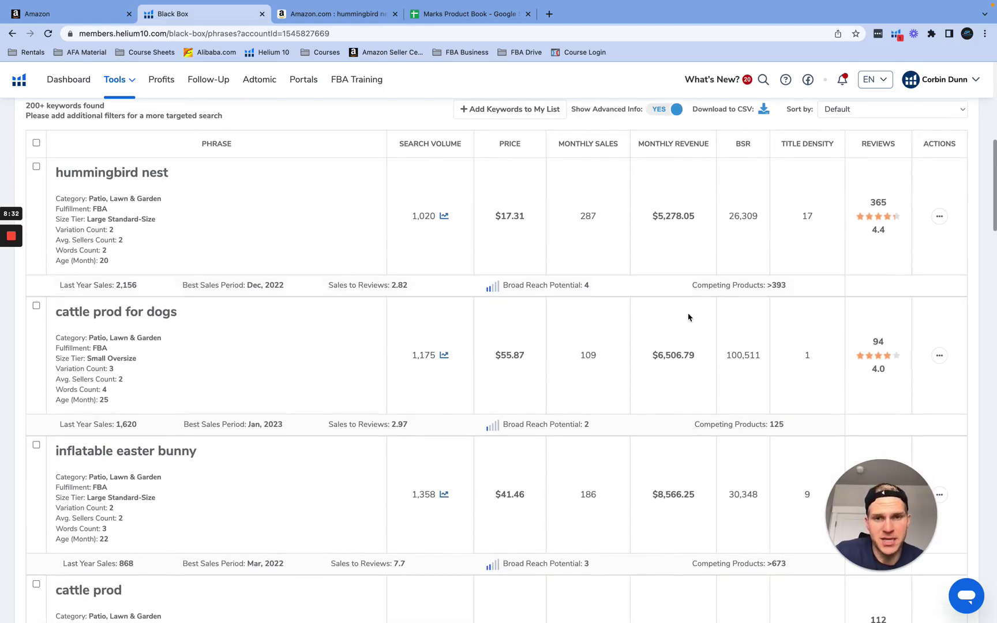
{"action": "scroll", "coordinate": [314, 470], "scroll_direction": "down", "scroll_amount": 2}
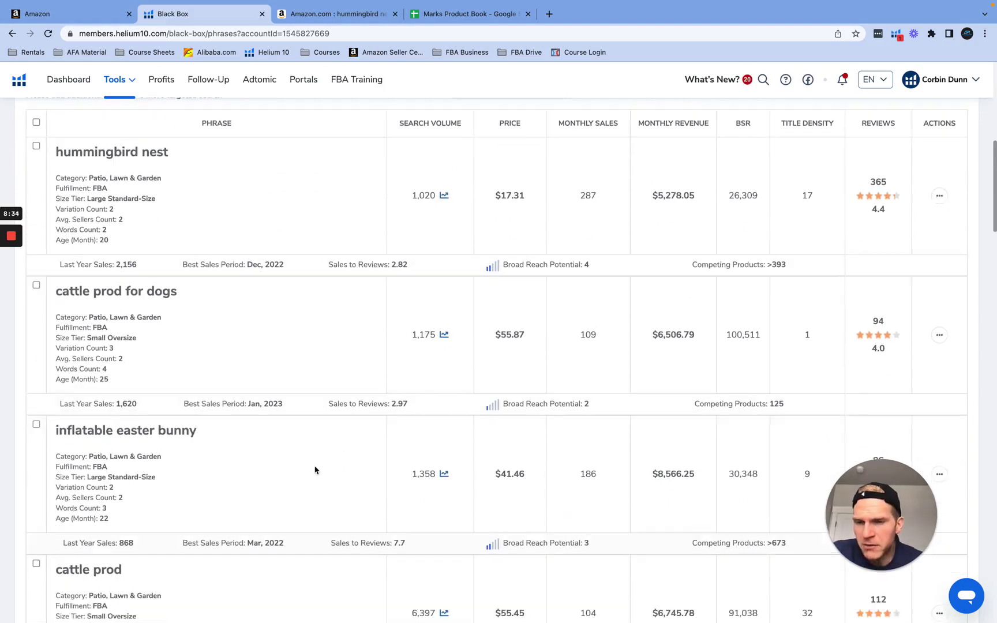
{"action": "left_click_drag", "start_coordinate": [201, 398], "coordinate": [106, 398]}
{"action": "left_click", "coordinate": [62, 410]}
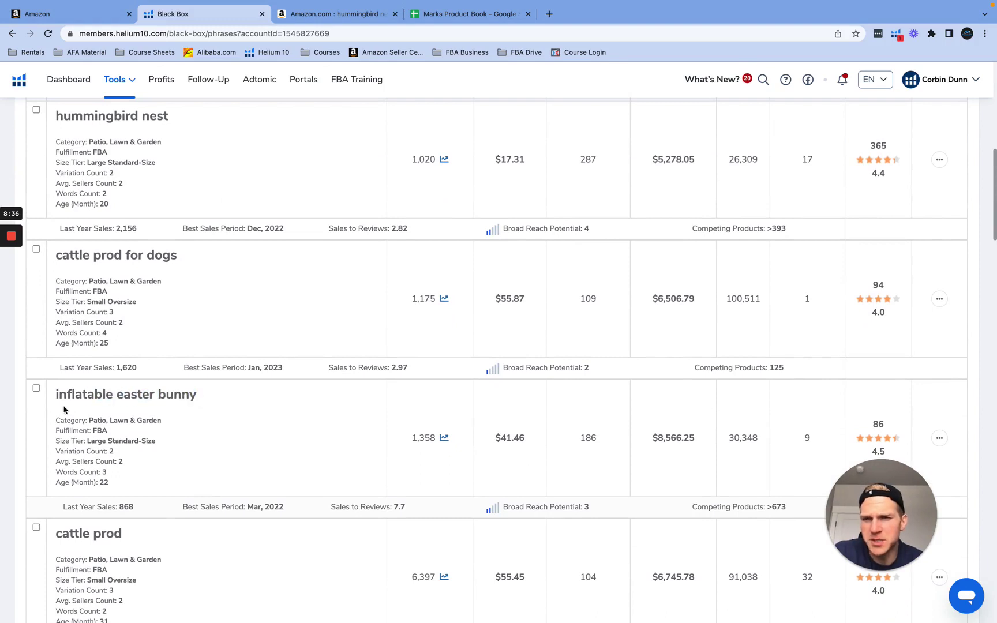
{"action": "triple_click", "coordinate": [54, 403]}
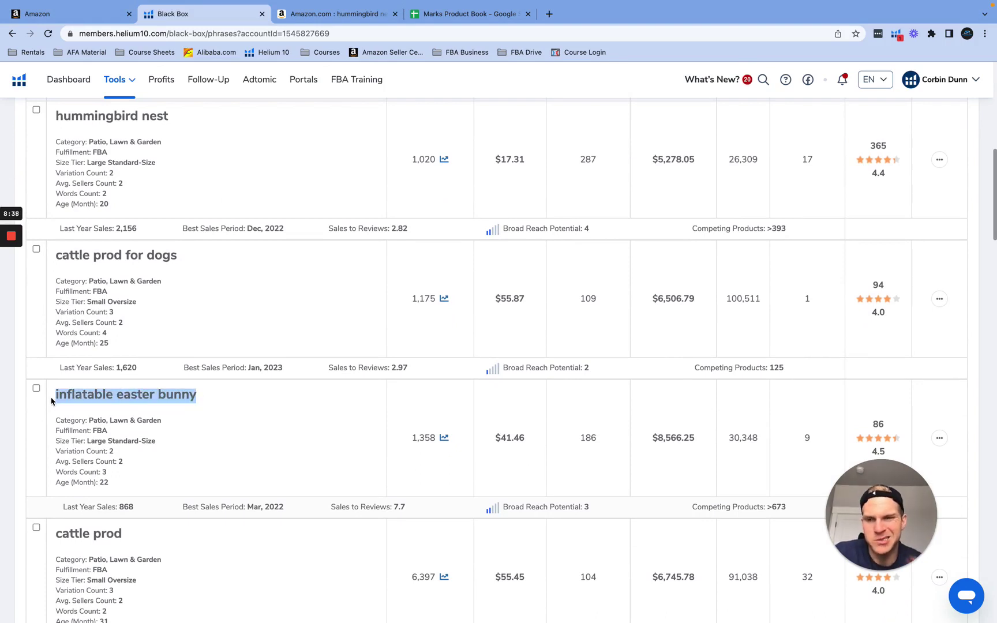
{"action": "left_click", "coordinate": [320, 440]}
{"action": "scroll", "coordinate": [507, 420], "scroll_direction": "down", "scroll_amount": 4}
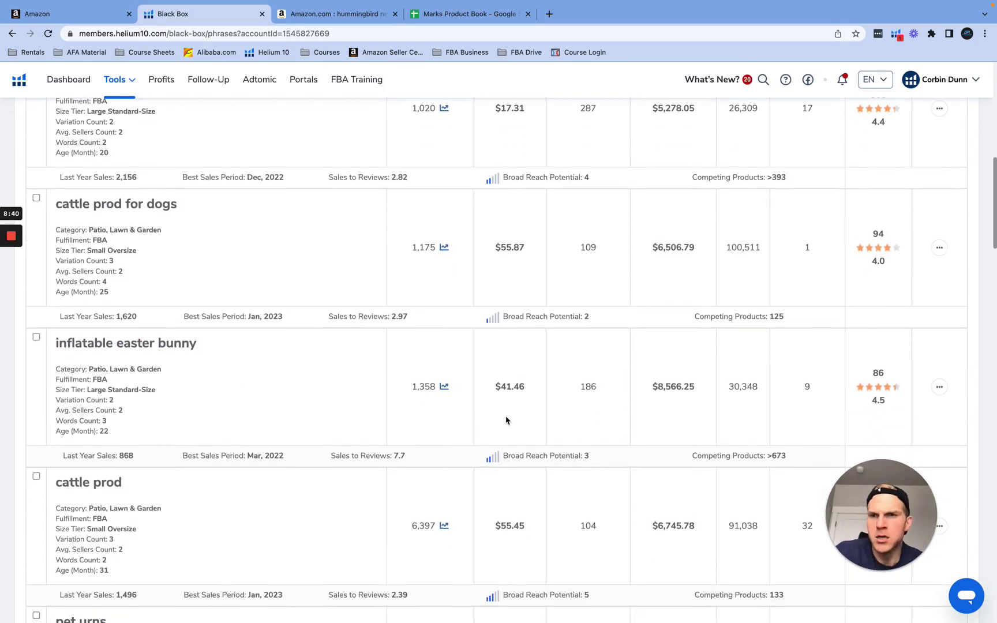
View the Black Box phrase "cattle prod for dogs" on Amazon and examine the product listings.
{"action": "left_click", "coordinate": [938, 195]}
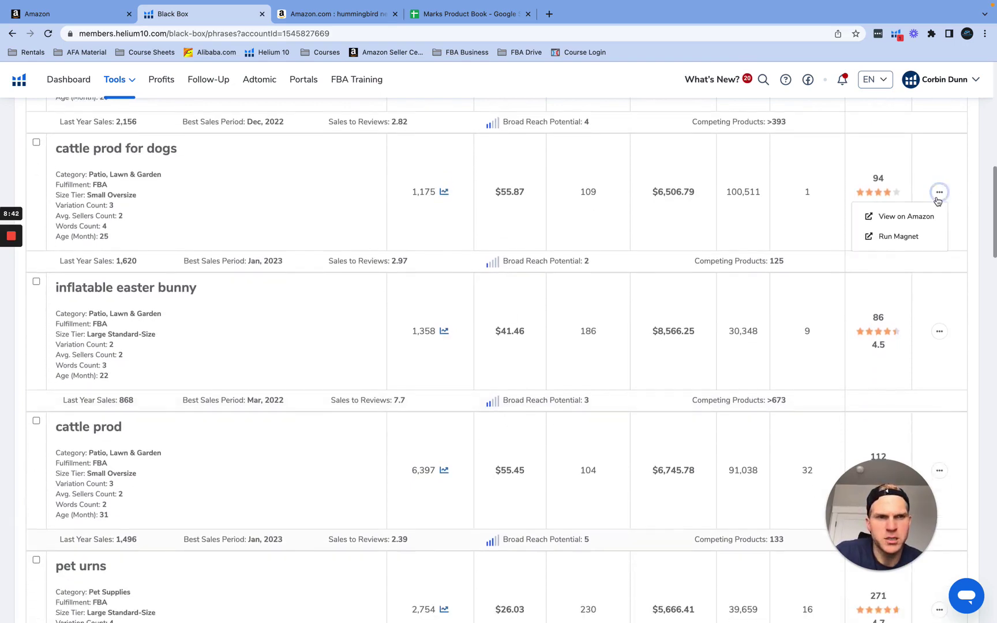
{"action": "left_click", "coordinate": [905, 217]}
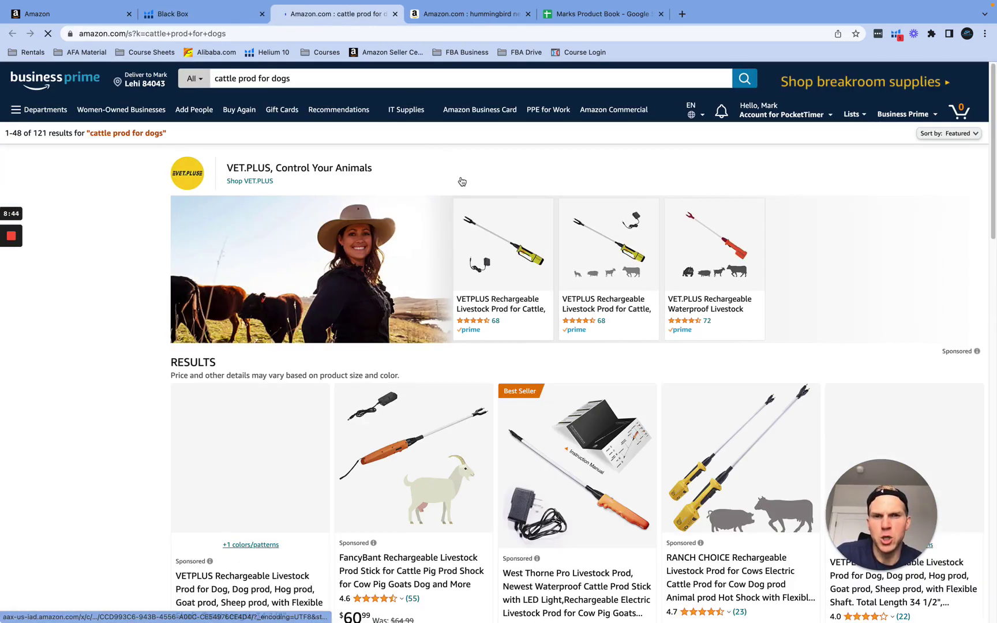
{"action": "scroll", "coordinate": [477, 305], "scroll_direction": "down", "scroll_amount": 4}
{"action": "scroll", "coordinate": [478, 306], "scroll_direction": "down", "scroll_amount": 3}
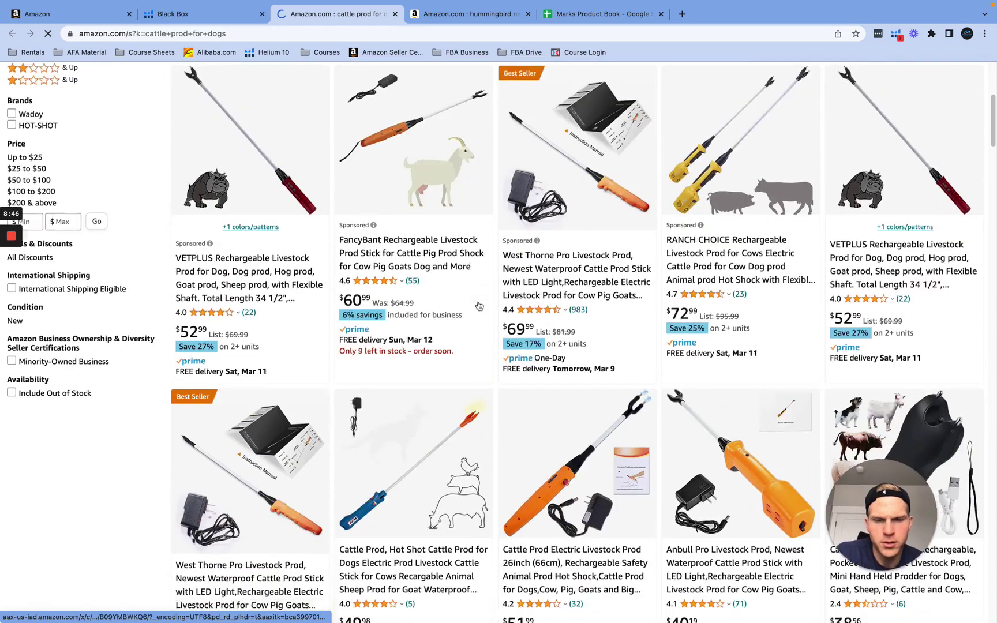
{"action": "scroll", "coordinate": [566, 401], "scroll_direction": "down", "scroll_amount": 2}
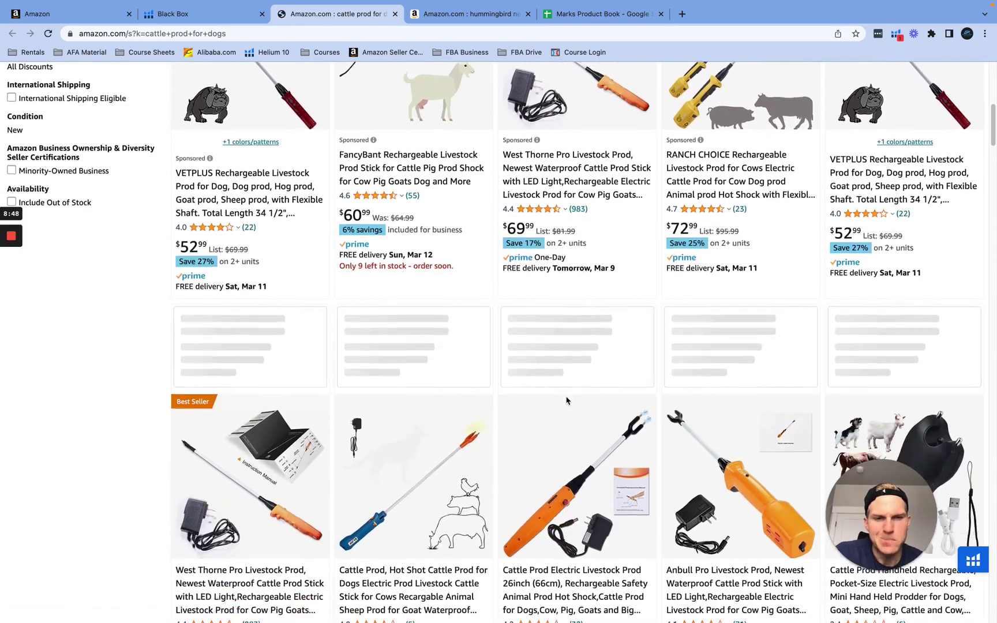
{"action": "scroll", "coordinate": [567, 401], "scroll_direction": "up", "scroll_amount": 5}
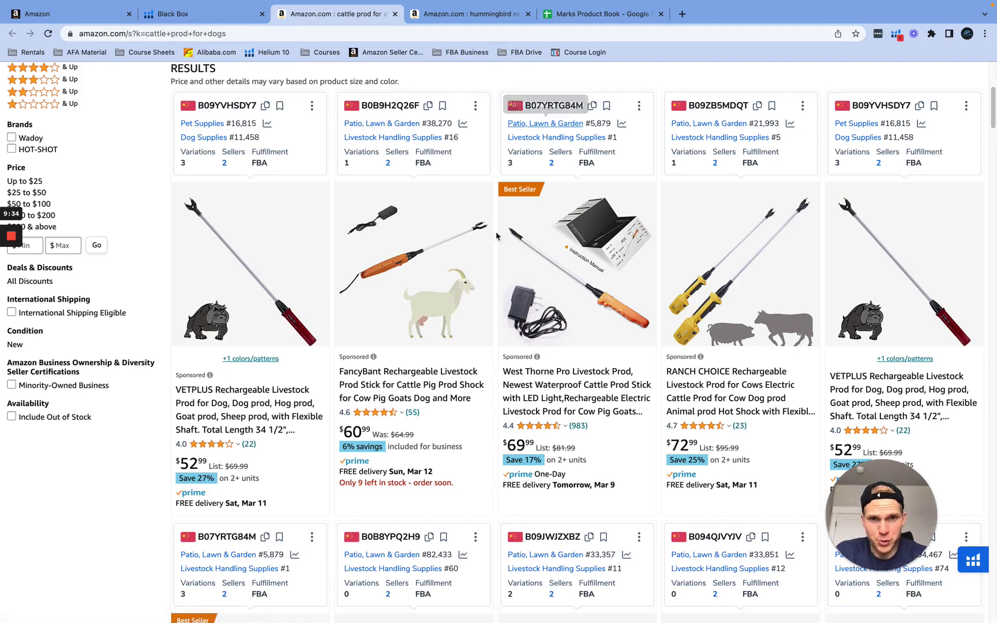
Compare the hummingbird nest listings with the "cattle prod for dogs" listings, focusing on how similar the cattle prod products are.
{"action": "left_click", "coordinate": [479, 14]}
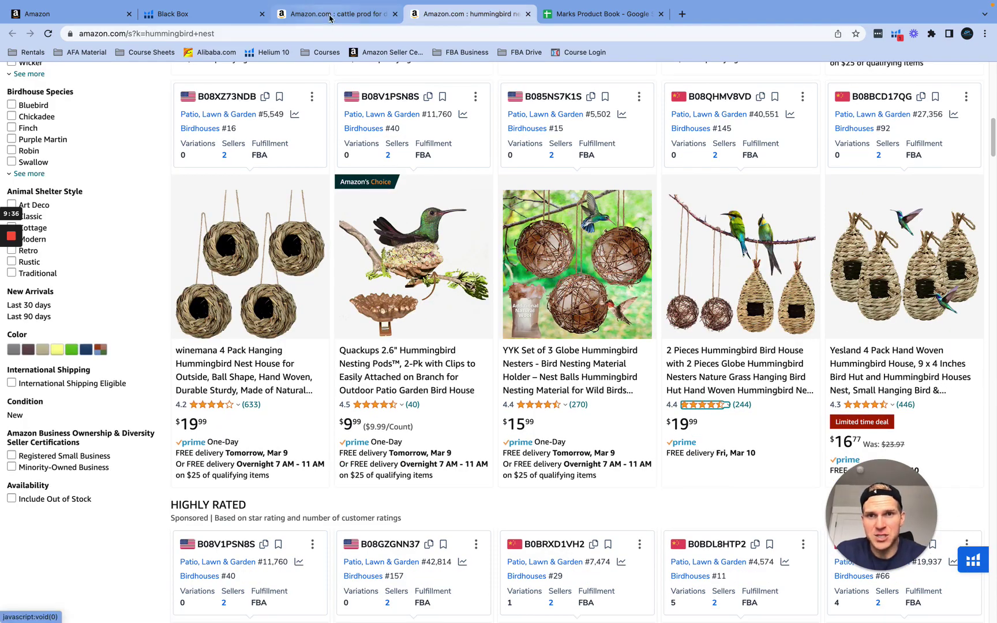
{"action": "left_click", "coordinate": [332, 16]}
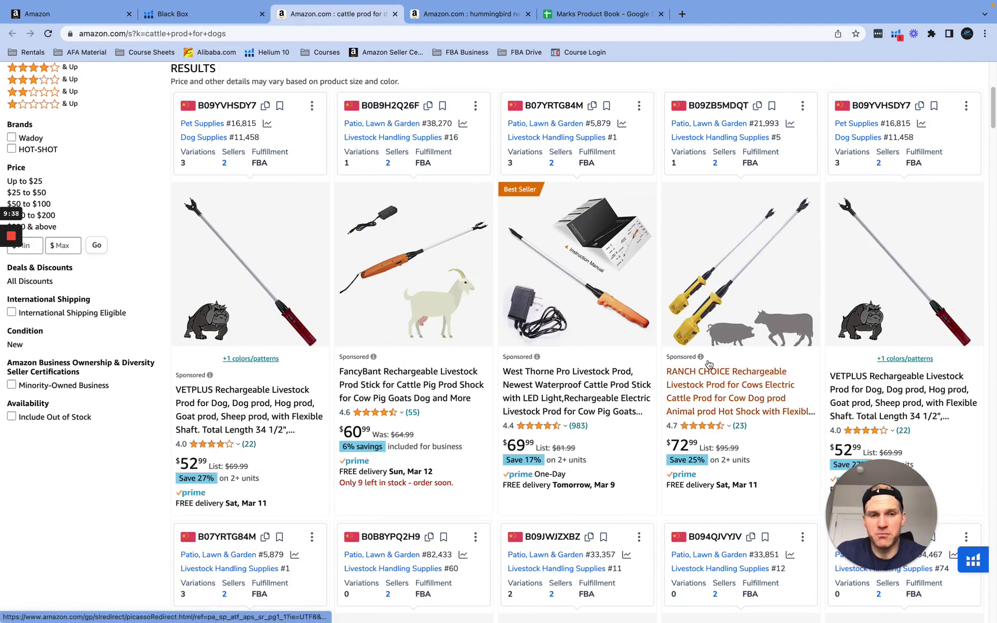
{"action": "scroll", "coordinate": [694, 351], "scroll_direction": "down", "scroll_amount": 2}
{"action": "scroll", "coordinate": [694, 351], "scroll_direction": "down", "scroll_amount": 2}
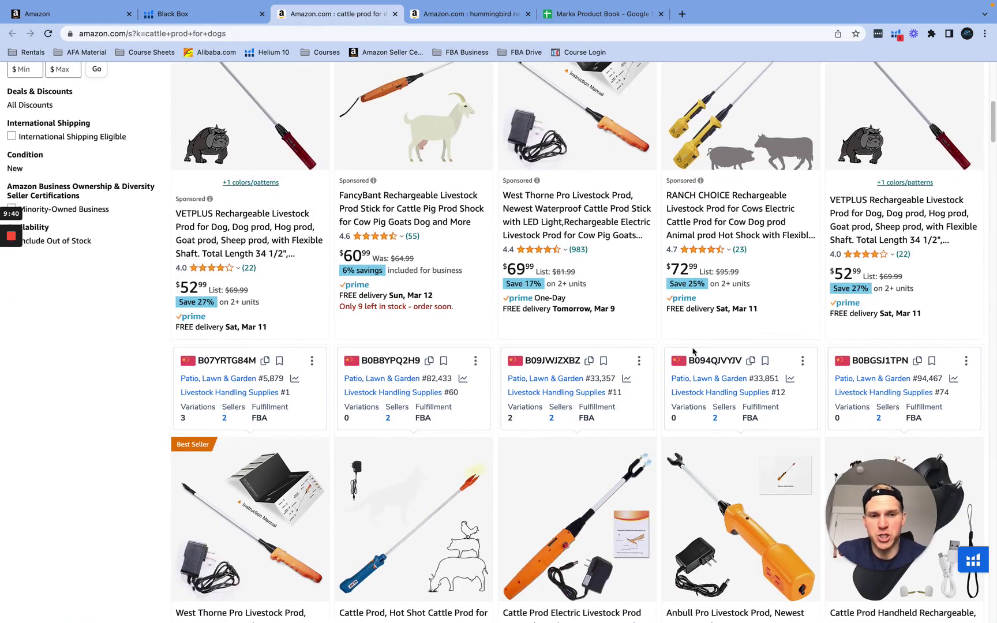
{"action": "scroll", "coordinate": [650, 539], "scroll_direction": "down", "scroll_amount": 1}
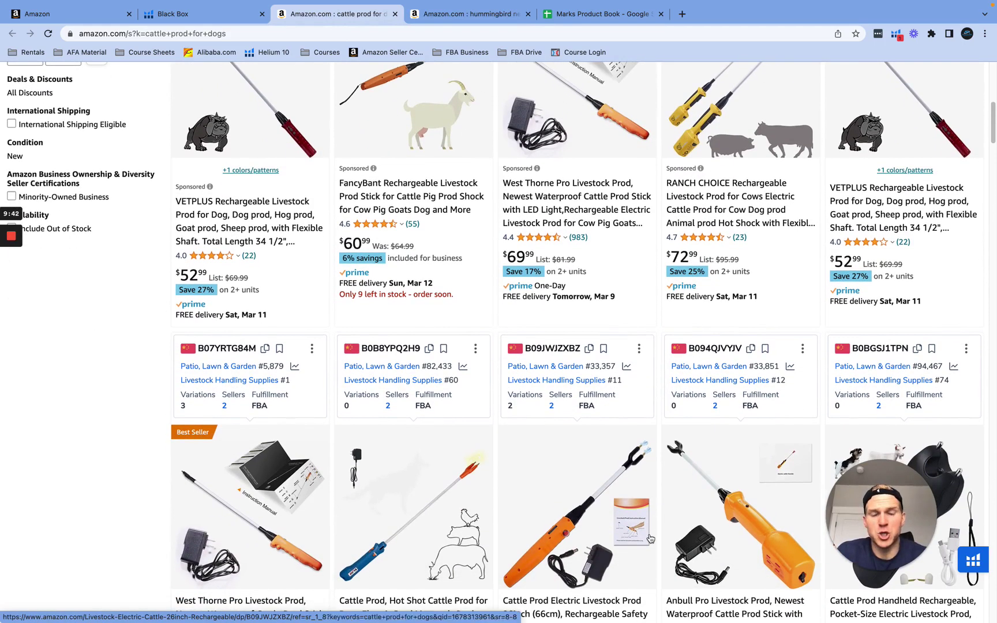
Go back to the Black Box results and view the phrase "welcome sign for front porch standing" on Amazon.
{"action": "left_click", "coordinate": [84, 19]}
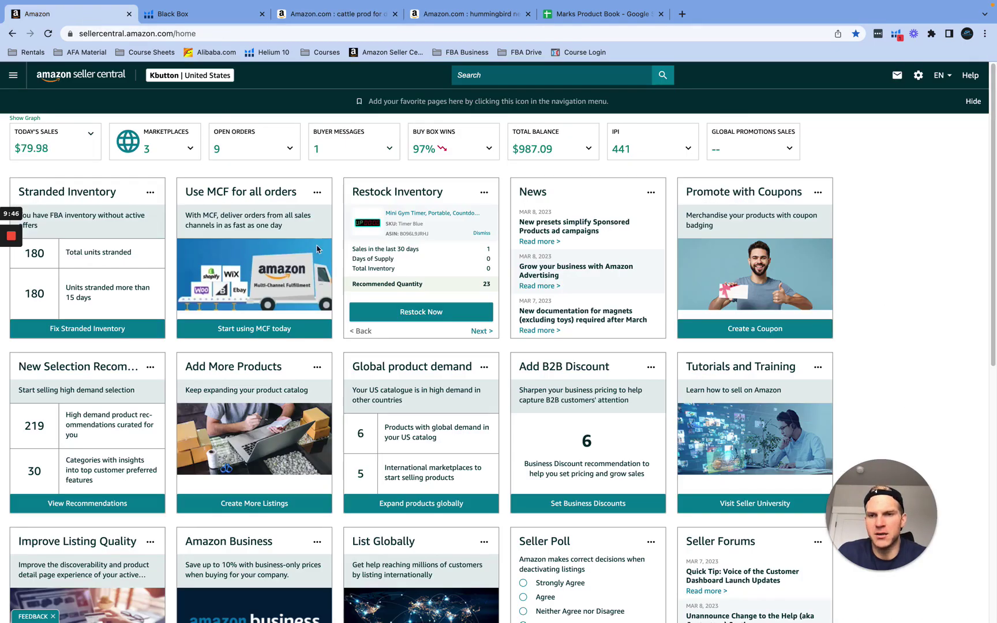
{"action": "left_click", "coordinate": [180, 18]}
{"action": "scroll", "coordinate": [436, 233], "scroll_direction": "down", "scroll_amount": 7}
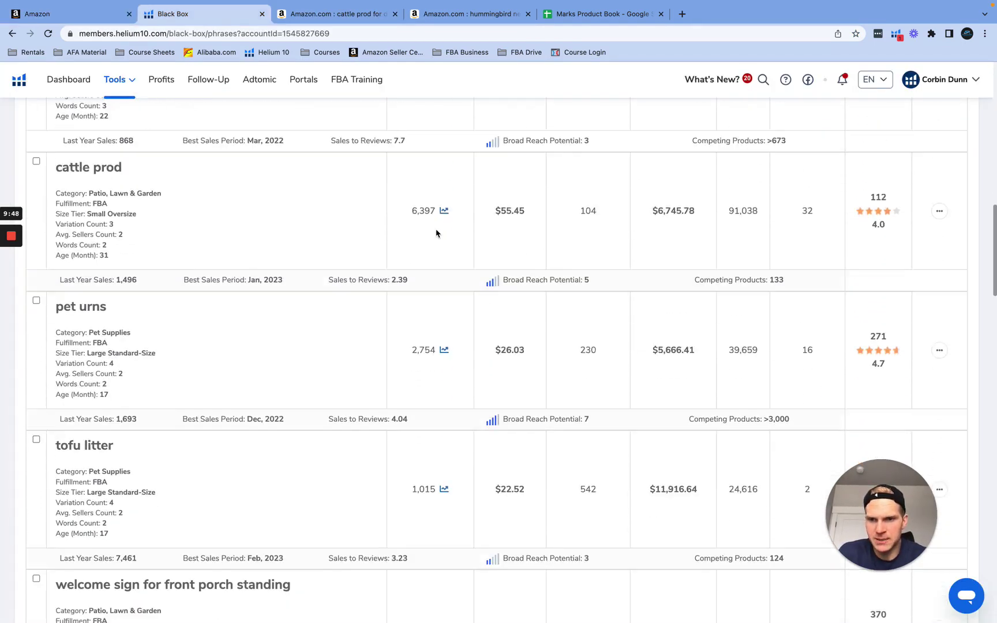
{"action": "scroll", "coordinate": [779, 294], "scroll_direction": "down", "scroll_amount": 3}
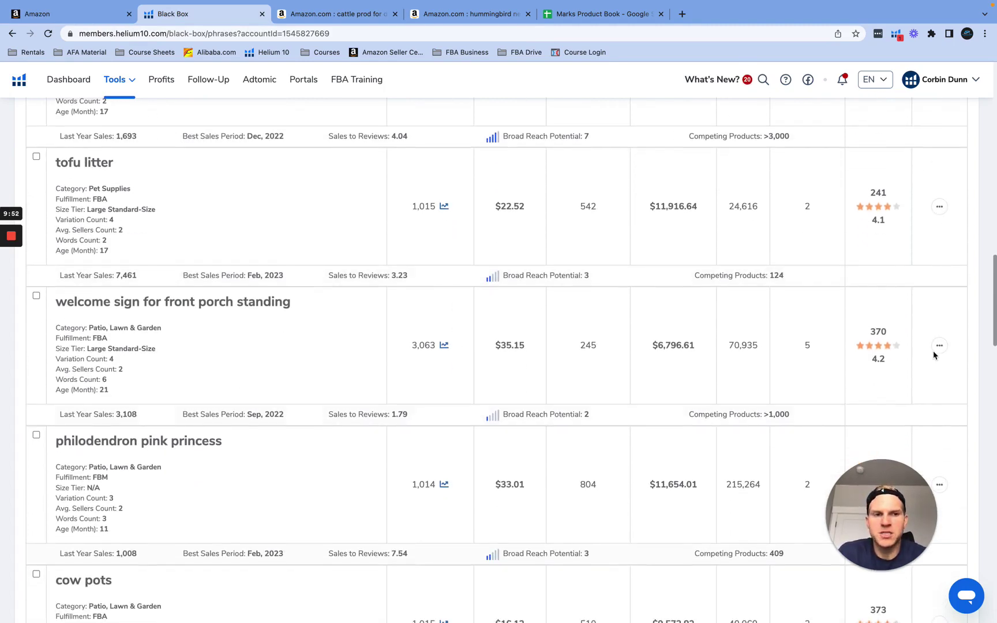
{"action": "left_click", "coordinate": [939, 345]}
{"action": "left_click", "coordinate": [917, 374]}
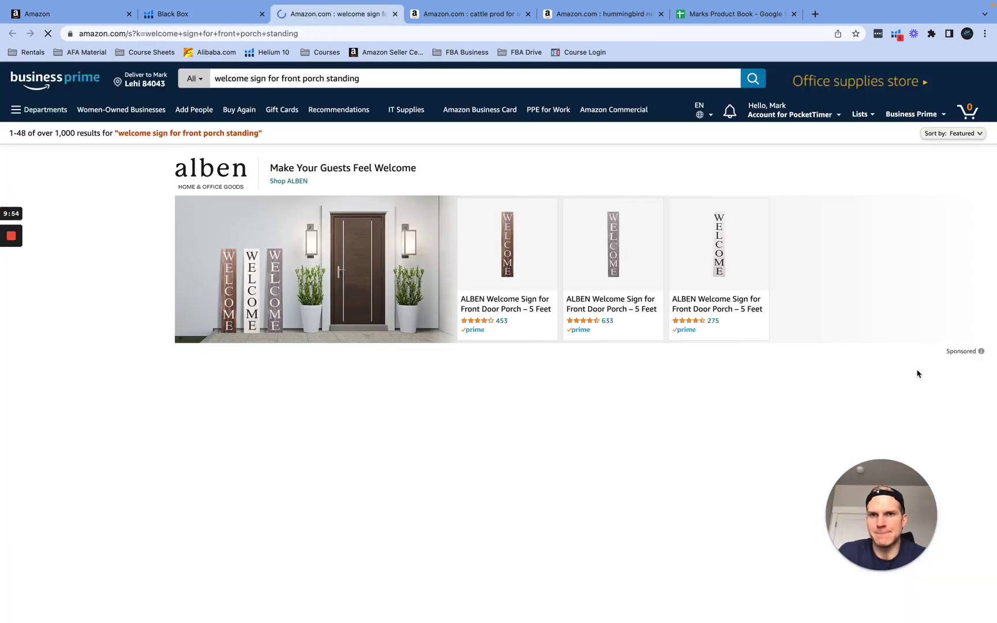
Examine the "welcome sign for front porch standing" listings, including the highly rated and Amazon's Choice sections, for design variety, prices and reviews.
{"action": "scroll", "coordinate": [771, 311], "scroll_direction": "down", "scroll_amount": 5}
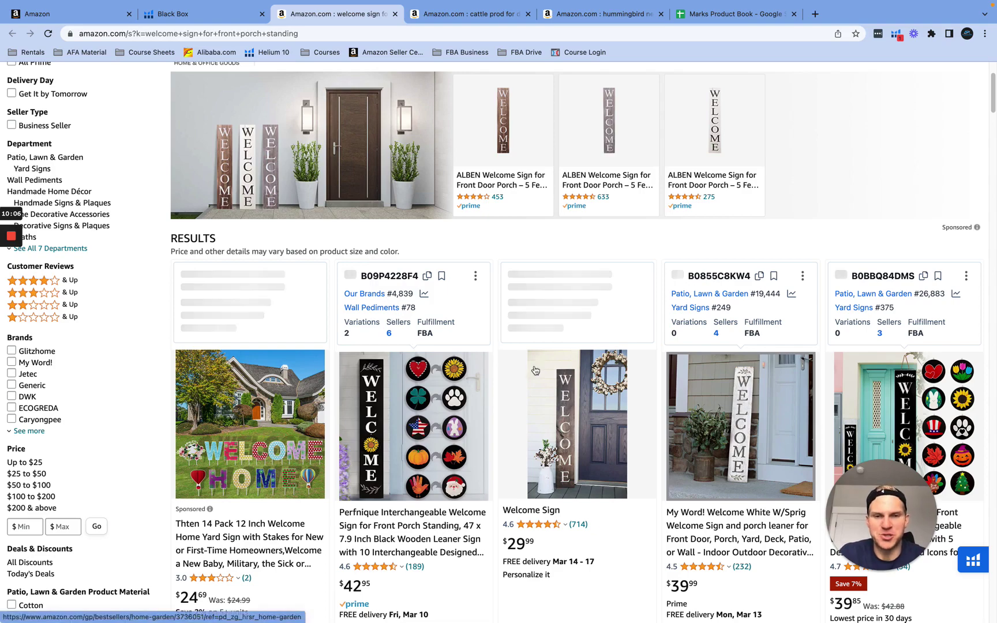
{"action": "scroll", "coordinate": [546, 368], "scroll_direction": "up", "scroll_amount": 3}
{"action": "scroll", "coordinate": [545, 368], "scroll_direction": "down", "scroll_amount": 5}
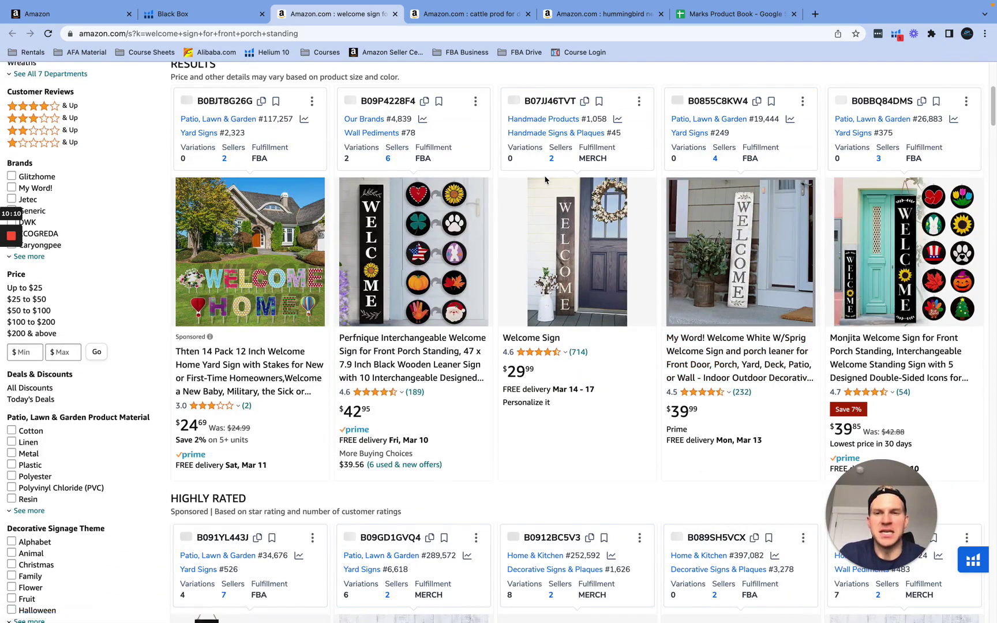
{"action": "scroll", "coordinate": [750, 396], "scroll_direction": "down", "scroll_amount": 6}
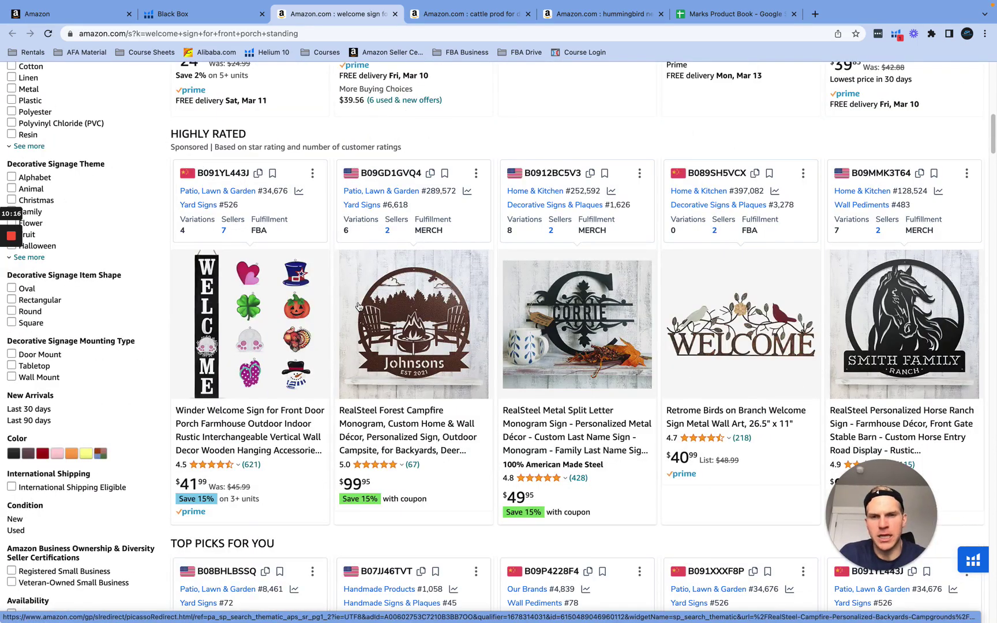
{"action": "scroll", "coordinate": [656, 375], "scroll_direction": "down", "scroll_amount": 1}
{"action": "scroll", "coordinate": [657, 375], "scroll_direction": "down", "scroll_amount": 6}
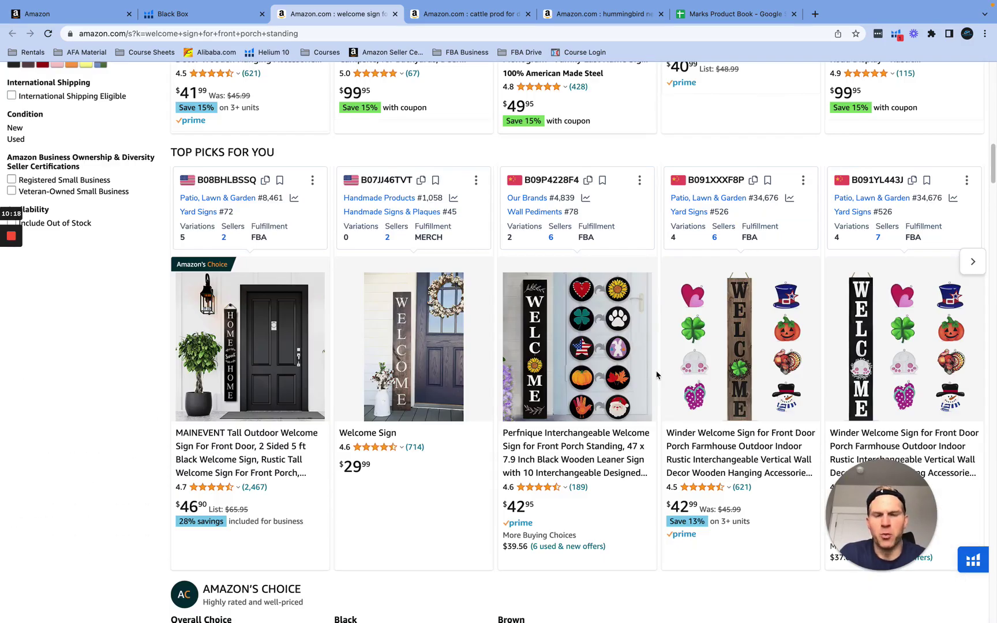
{"action": "scroll", "coordinate": [400, 283], "scroll_direction": "down", "scroll_amount": 9}
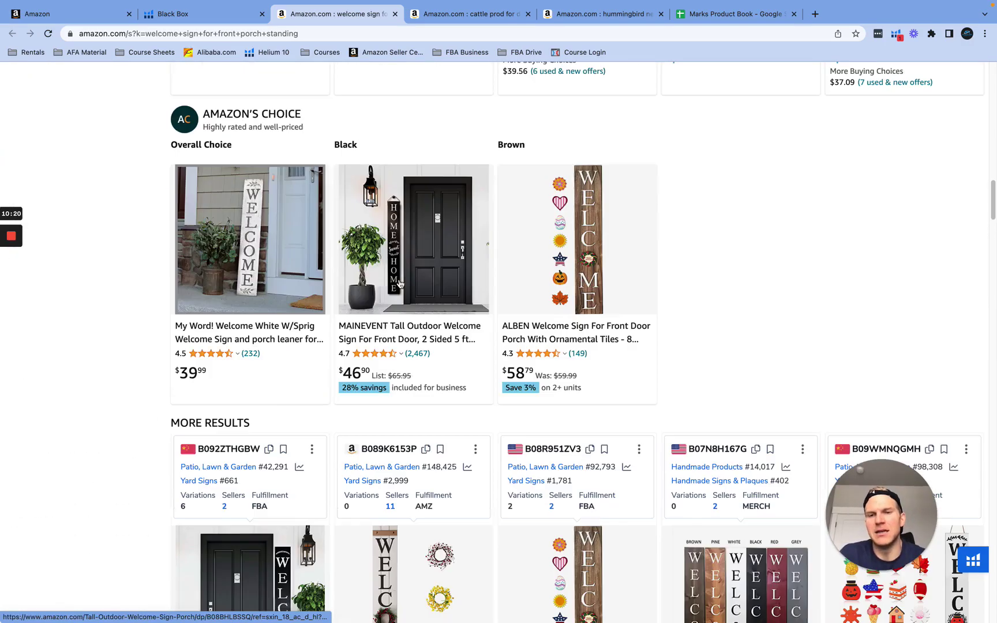
{"action": "scroll", "coordinate": [399, 283], "scroll_direction": "up", "scroll_amount": 12}
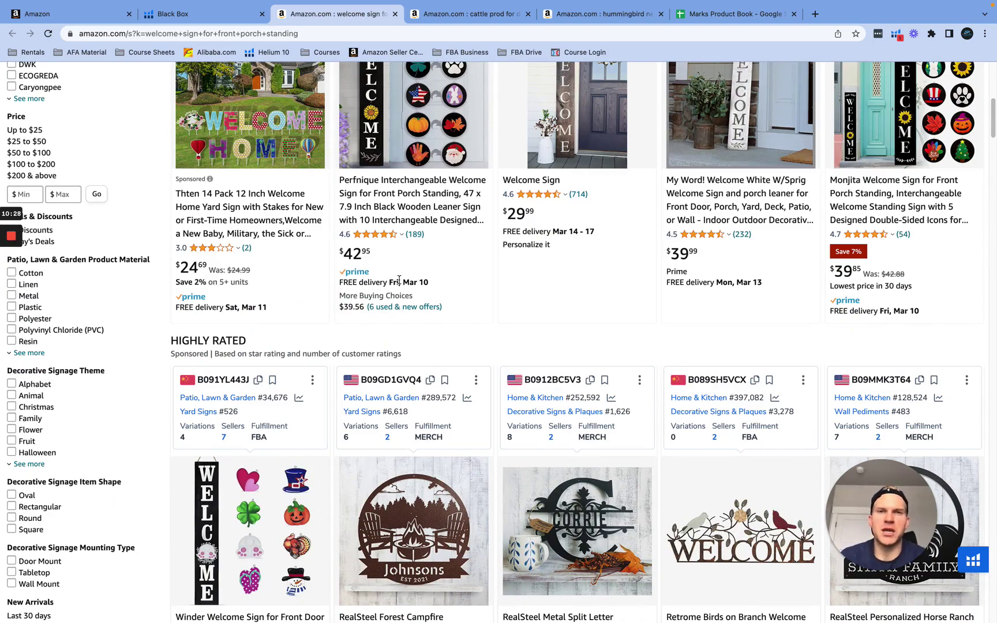
{"action": "scroll", "coordinate": [399, 281], "scroll_direction": "up", "scroll_amount": 10}
{"action": "scroll", "coordinate": [399, 281], "scroll_direction": "down", "scroll_amount": 5}
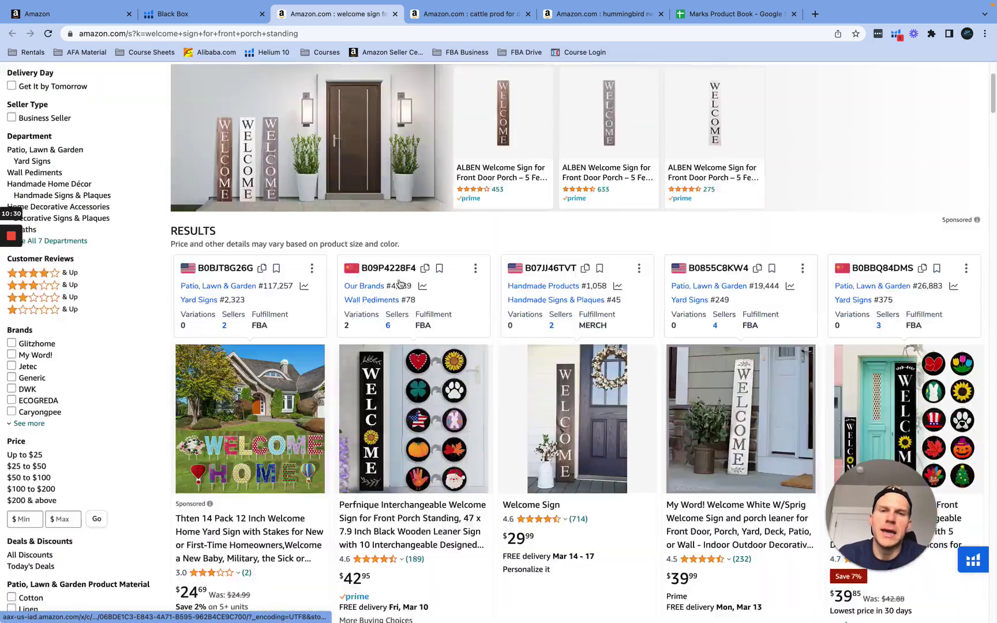
{"action": "scroll", "coordinate": [399, 284], "scroll_direction": "up", "scroll_amount": 5}
{"action": "scroll", "coordinate": [400, 283], "scroll_direction": "down", "scroll_amount": 1}
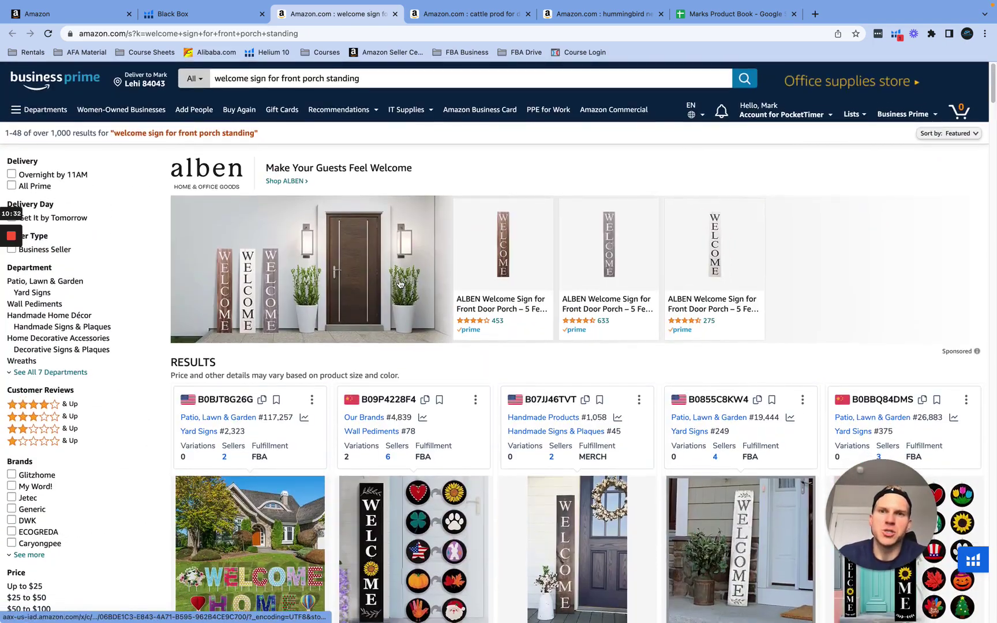
{"action": "scroll", "coordinate": [399, 283], "scroll_direction": "down", "scroll_amount": 5}
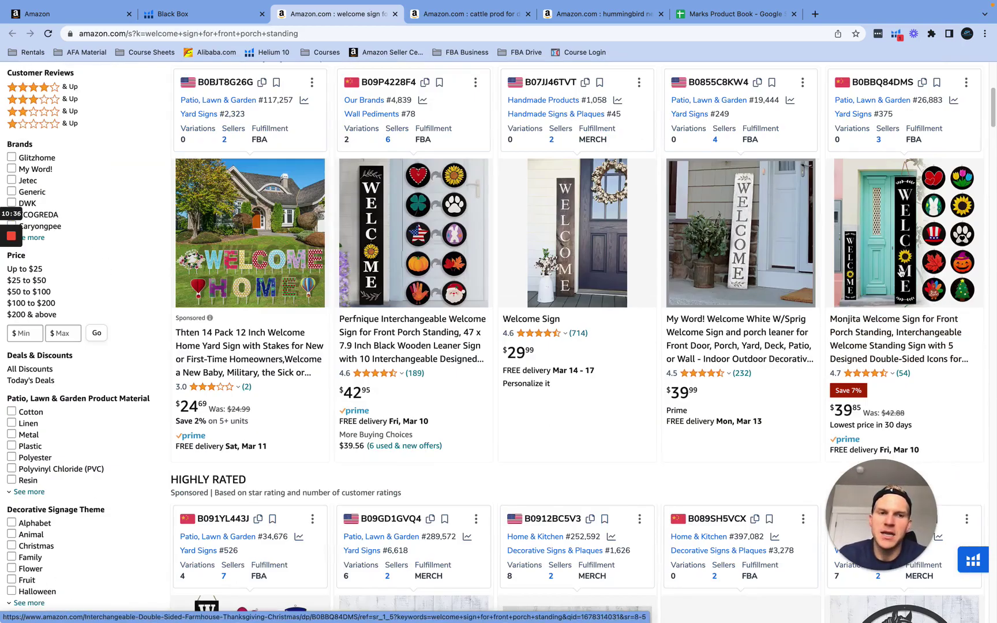
Run Helium 10 Xray on the "welcome sign for front porch standing" results and review the products' sales, revenue and sales graphs.
{"action": "scroll", "coordinate": [901, 270], "scroll_direction": "up", "scroll_amount": 6}
{"action": "left_click", "coordinate": [897, 35]}
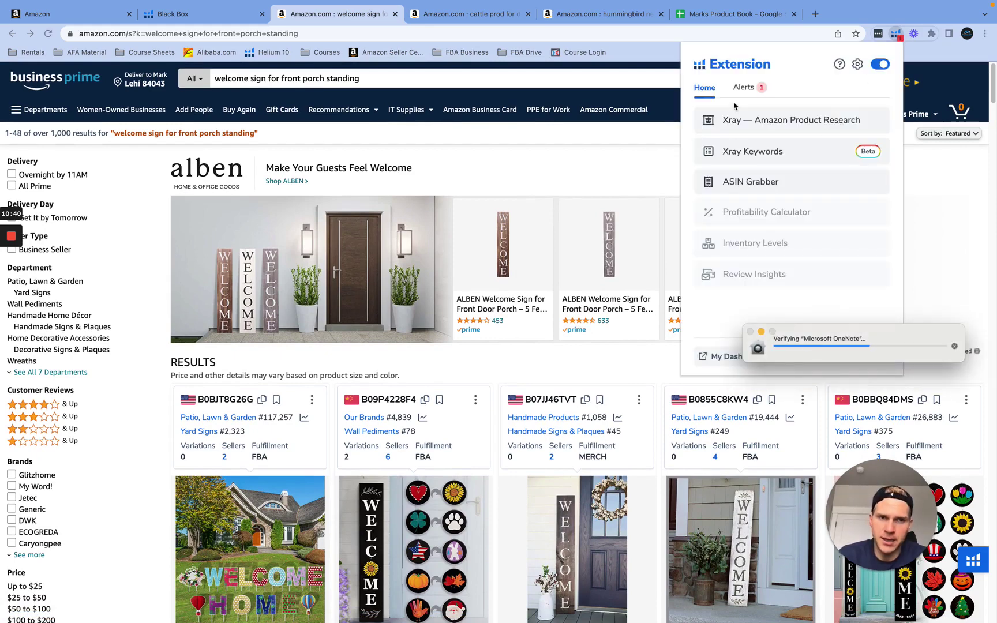
{"action": "left_click", "coordinate": [738, 123]}
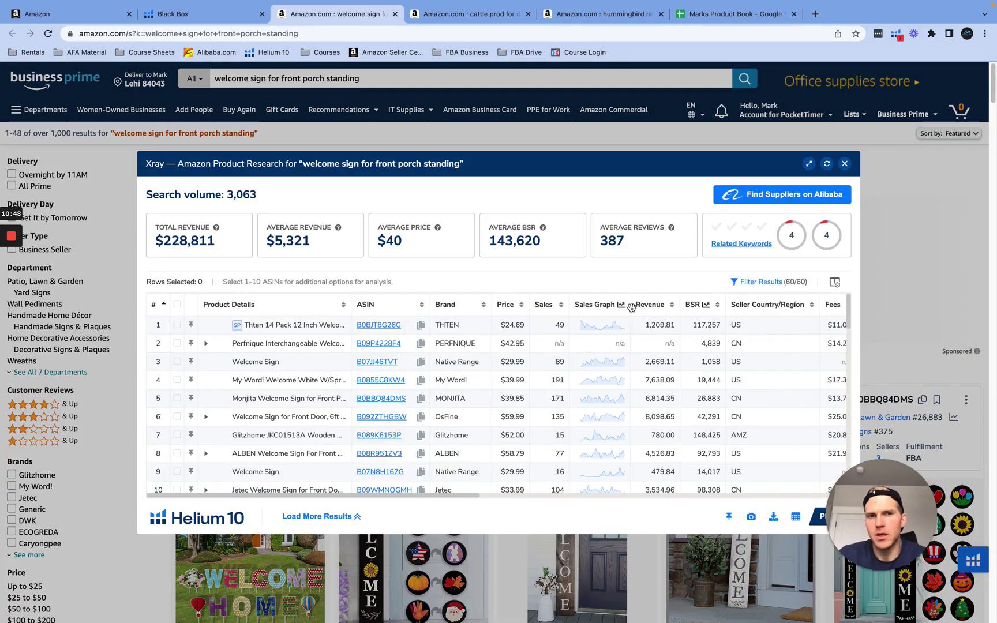
{"action": "scroll", "coordinate": [549, 432], "scroll_direction": "down", "scroll_amount": 3}
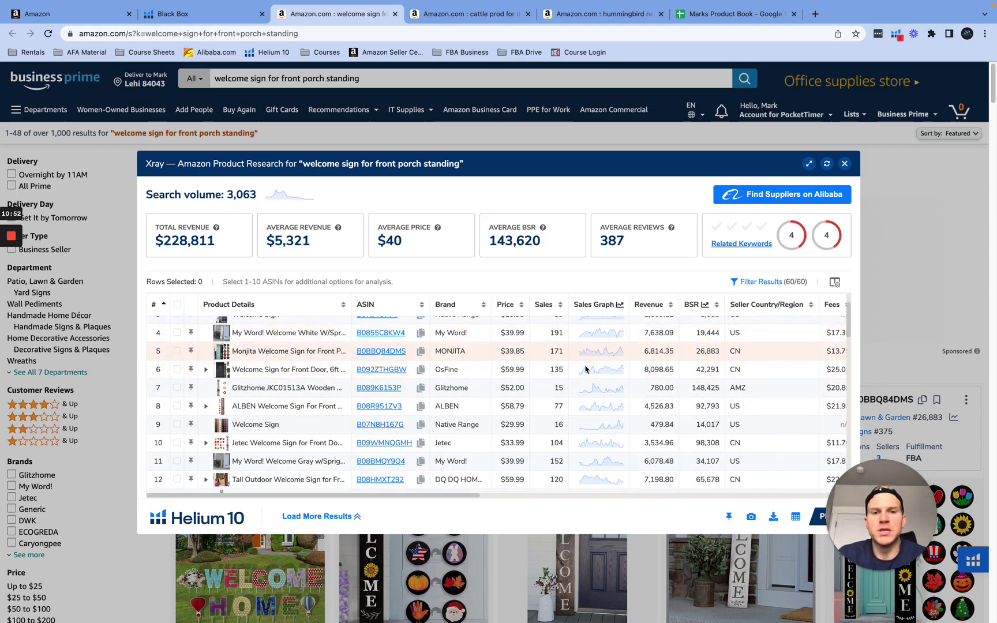
{"action": "scroll", "coordinate": [594, 380], "scroll_direction": "up", "scroll_amount": 2}
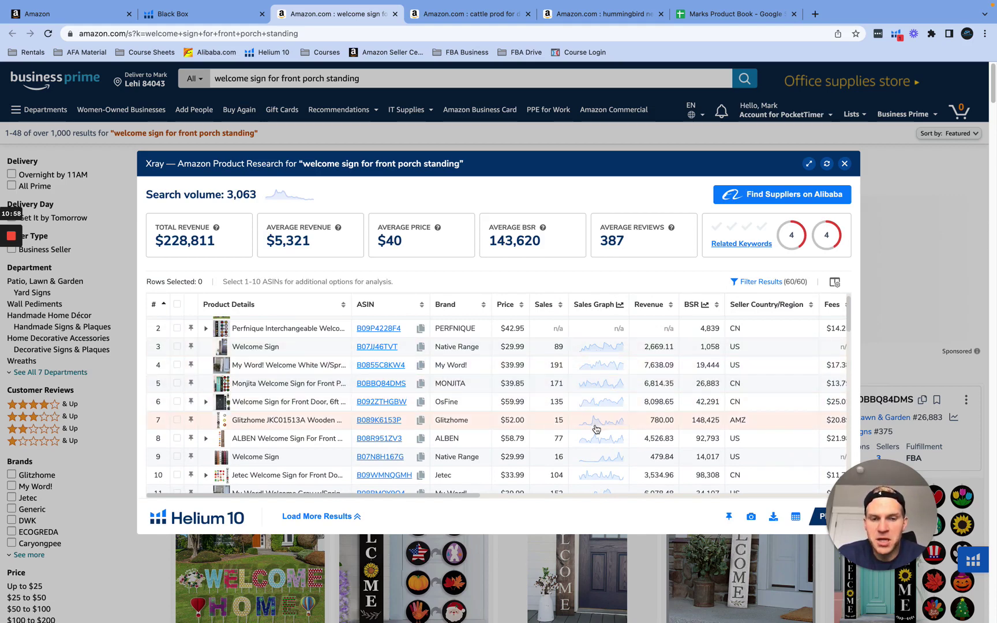
{"action": "scroll", "coordinate": [652, 427], "scroll_direction": "down", "scroll_amount": 1}
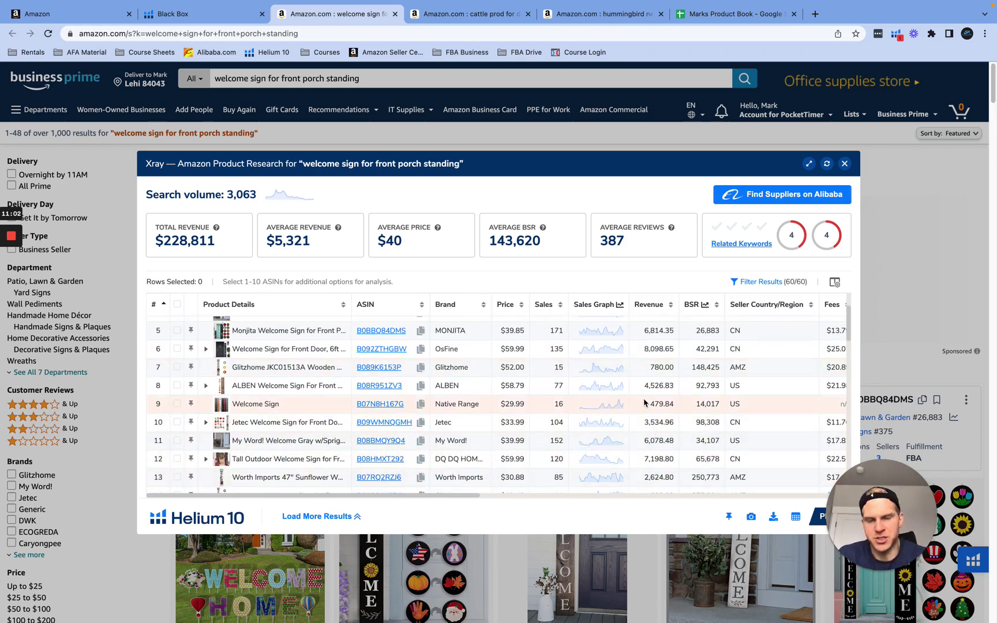
Return to the Marks Product Book Google Sheet and highlight the price, search volume and average review count criteria in A3:B6.
{"action": "mouse_move", "coordinate": [326, 3]}
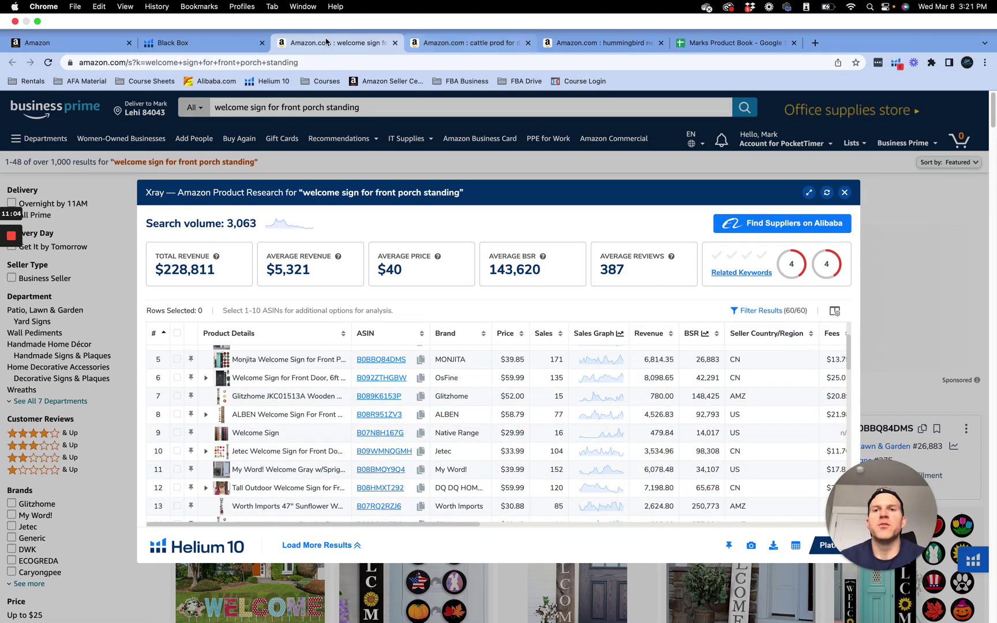
{"action": "left_click", "coordinate": [733, 44]}
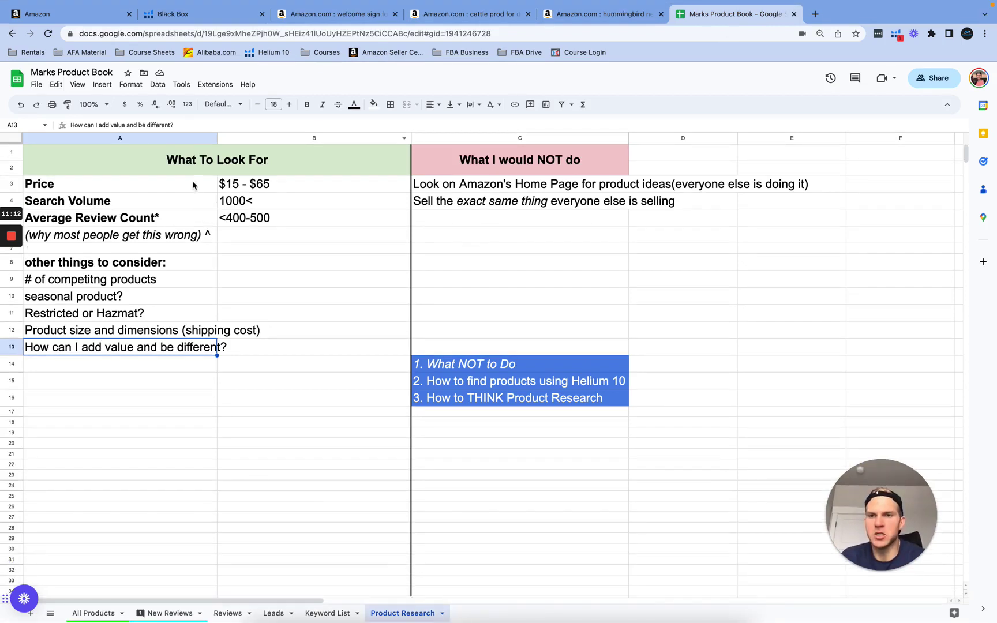
{"action": "left_click_drag", "start_coordinate": [193, 184], "coordinate": [306, 243]}
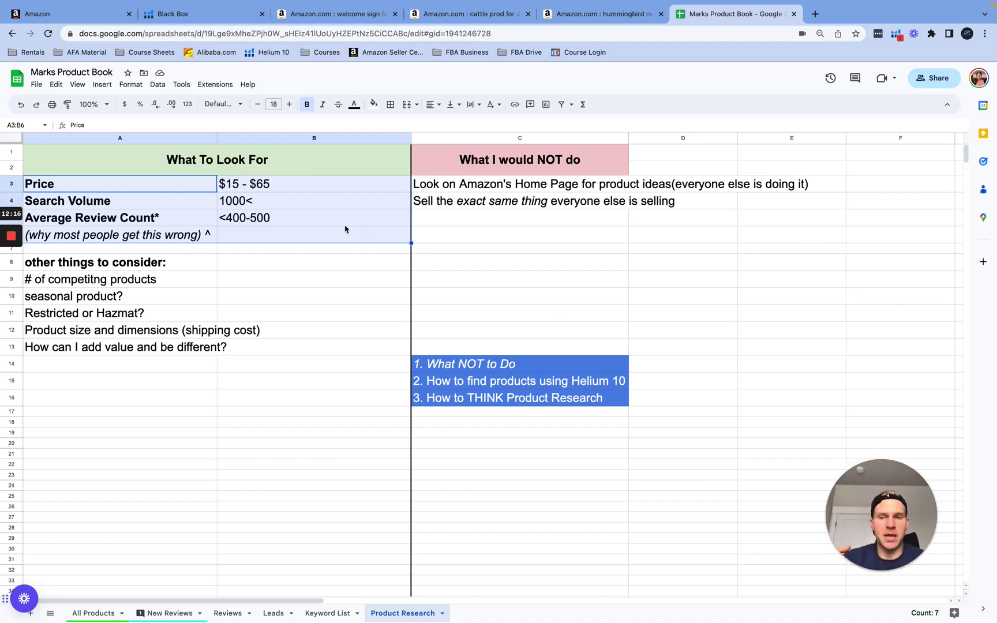
{"action": "mouse_move", "coordinate": [11, 250]}
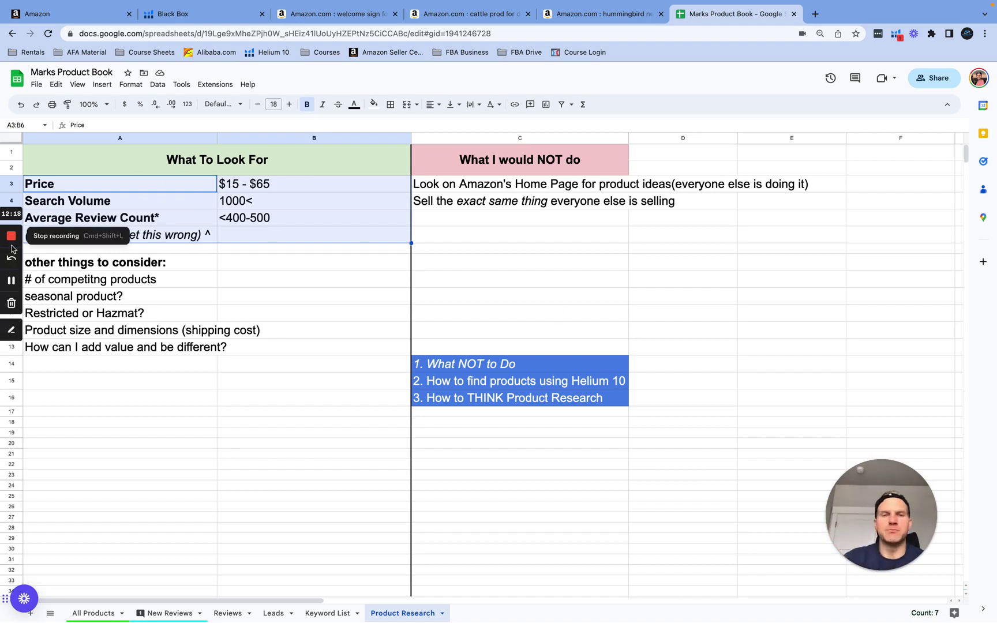